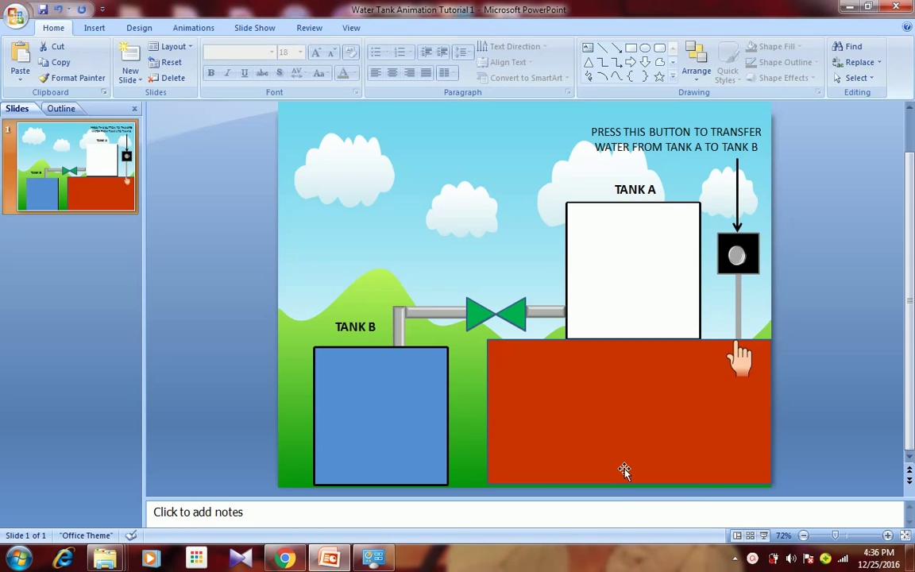
# Step: Run the slide show to preview the caption and button-press animation, then exit to editing
pyautogui.click(763, 537)
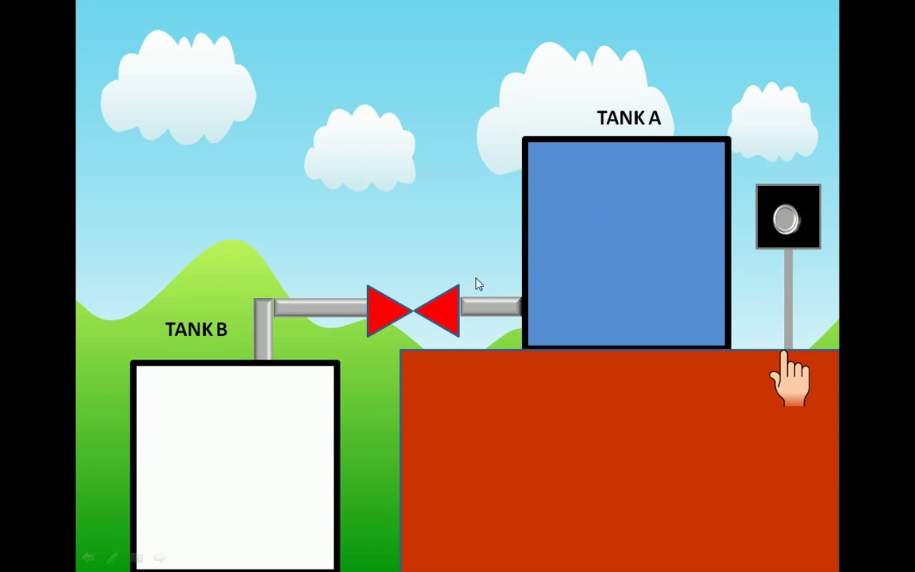
pyautogui.click(368, 236)
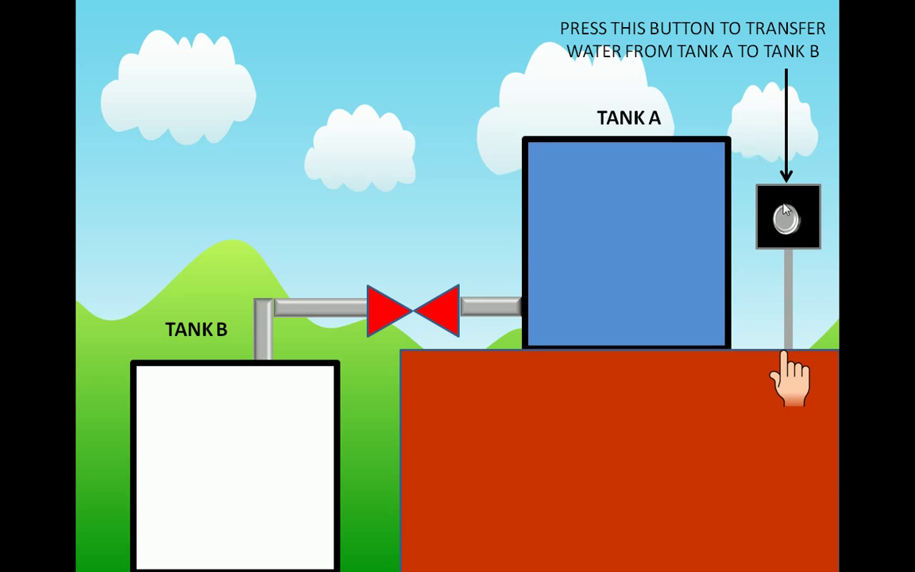
pyautogui.click(347, 164)
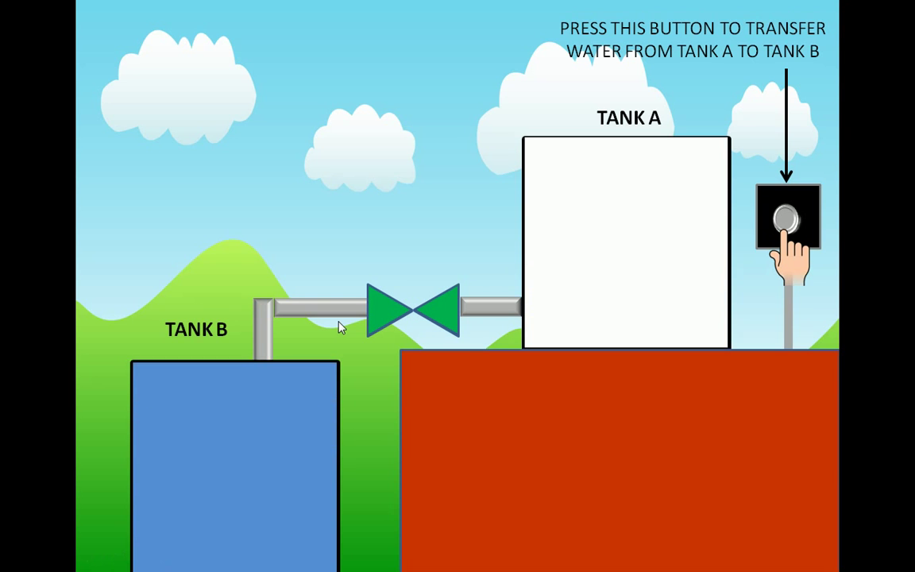
pyautogui.click(341, 239)
pyautogui.click(341, 240)
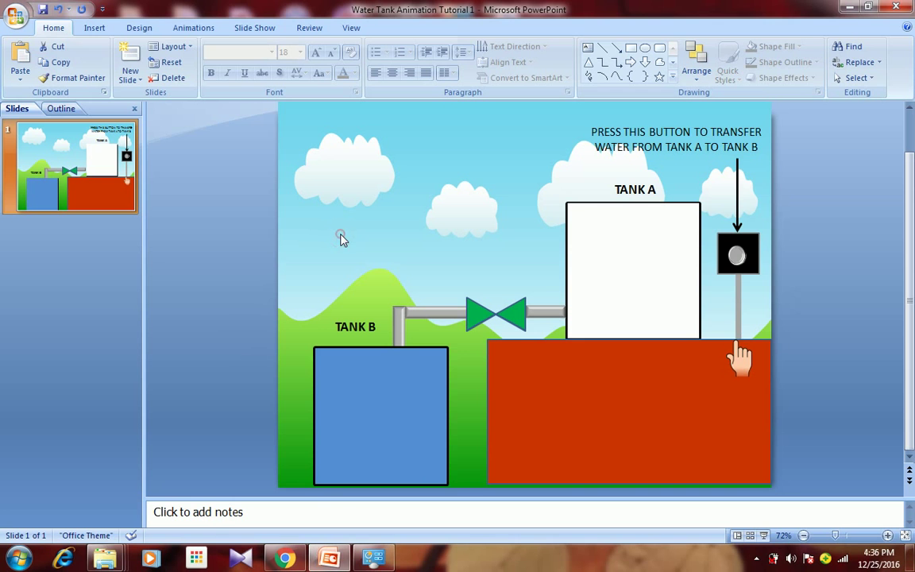
# Step: Add a new slide after slide 1 and delete its placeholders to leave it blank
pyautogui.rightClick(82, 326)
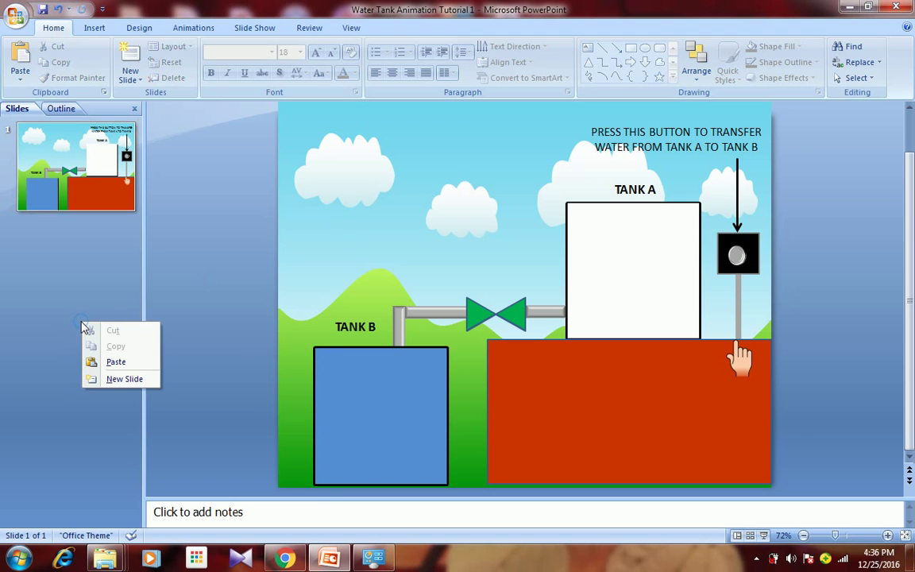
pyautogui.click(114, 380)
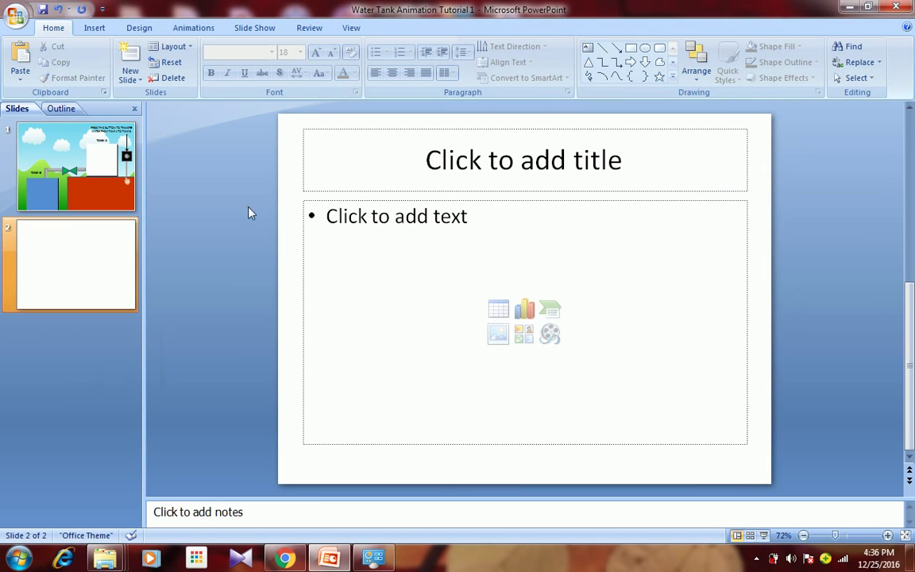
pyautogui.moveTo(245, 122); pyautogui.dragTo(824, 474)
pyautogui.press('Delete')
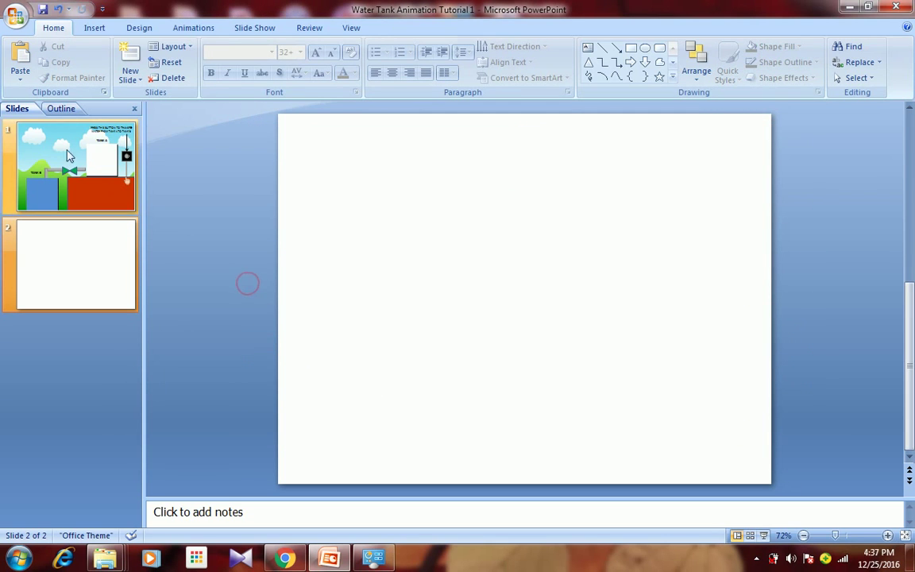
# Step: Paste slide 1's sky-and-hills picture onto slide 2 and stretch it to fill the slide
pyautogui.click(39, 137)
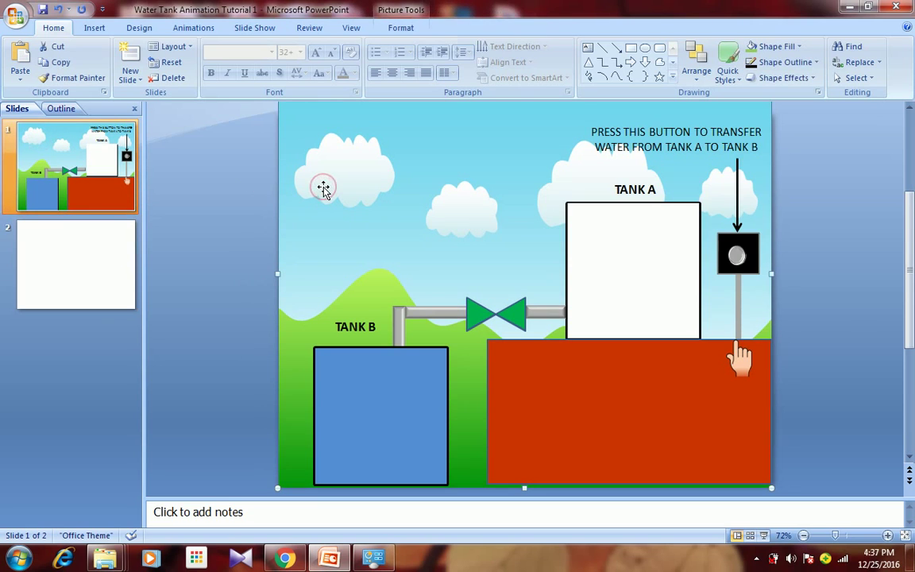
pyautogui.click(92, 285)
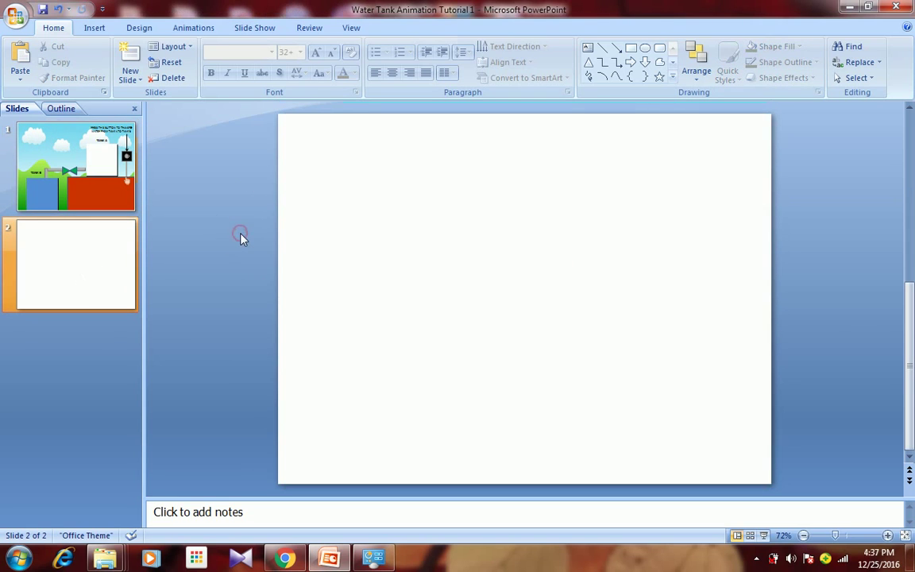
pyautogui.hotkey('ctrl', 'v')
pyautogui.moveTo(388, 198); pyautogui.dragTo(388, 223)
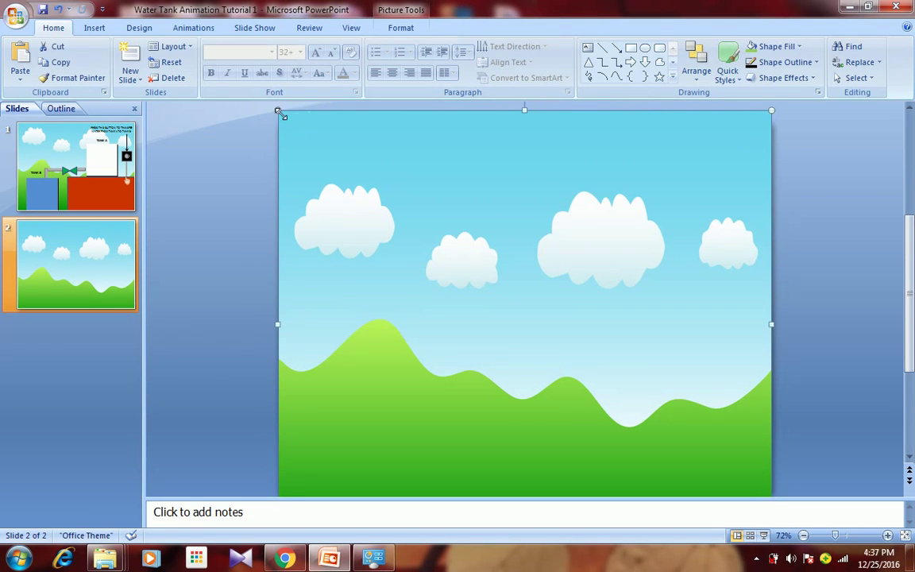
pyautogui.moveTo(285, 115); pyautogui.dragTo(317, 171)
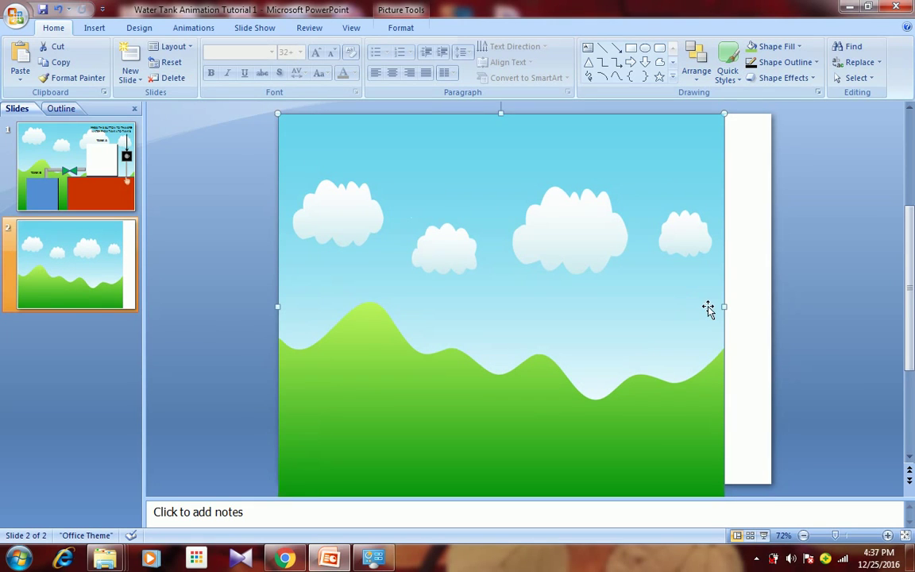
pyautogui.moveTo(724, 306); pyautogui.dragTo(770, 306)
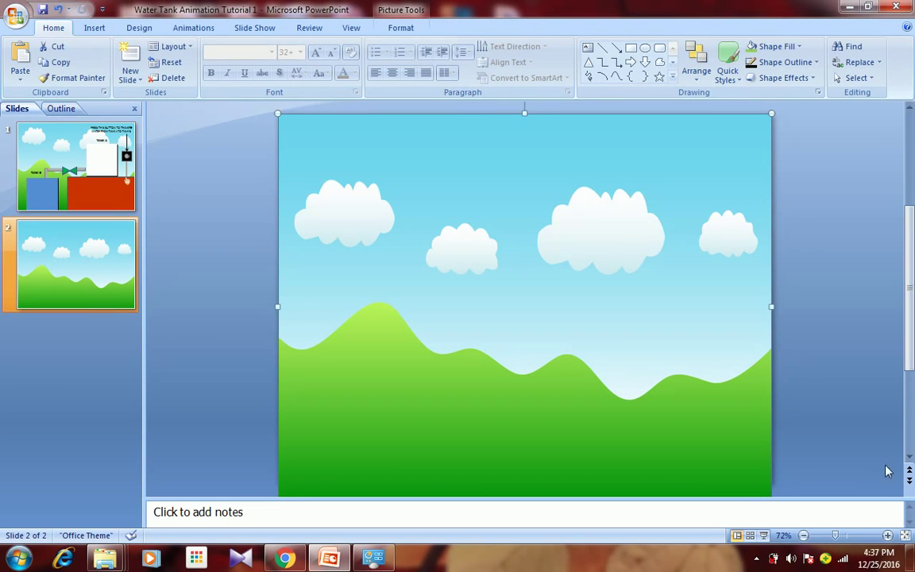
pyautogui.scroll(-1, 732, 474)
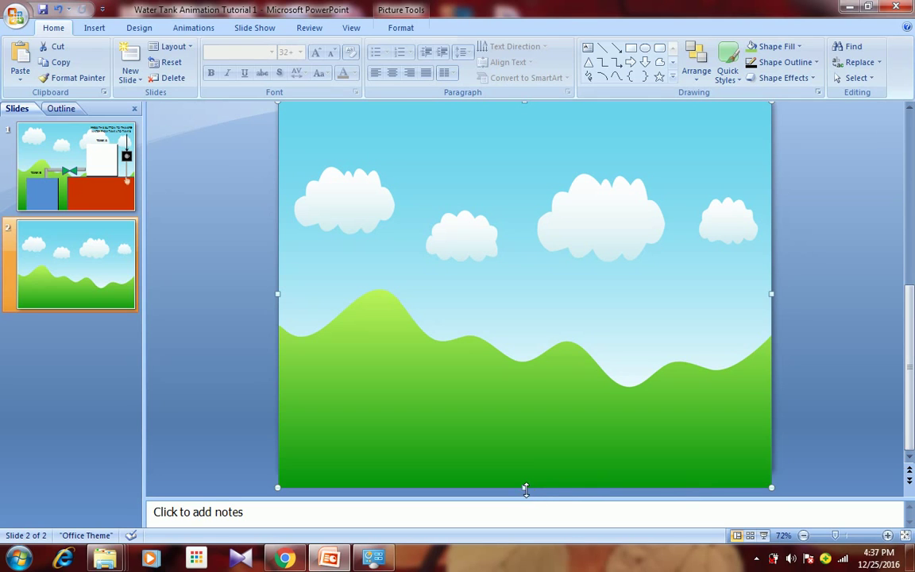
pyautogui.moveTo(525, 469)
pyautogui.mouseDown()
pyautogui.moveTo(524, 458)
pyautogui.moveTo(525, 483)
pyautogui.mouseUp()
# Step: Draw a blue square rectangle in the sky near the right-hand clouds
pyautogui.click(235, 298)
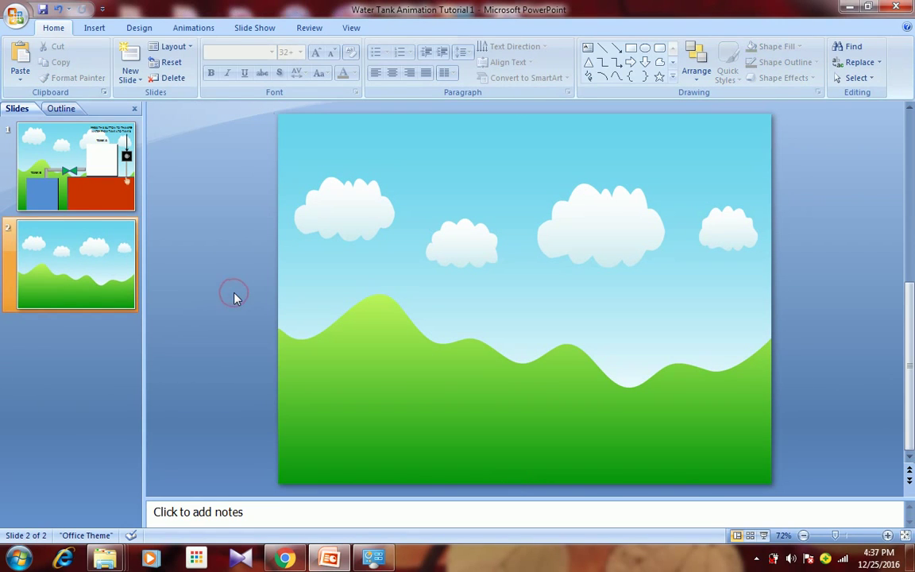
pyautogui.click(93, 28)
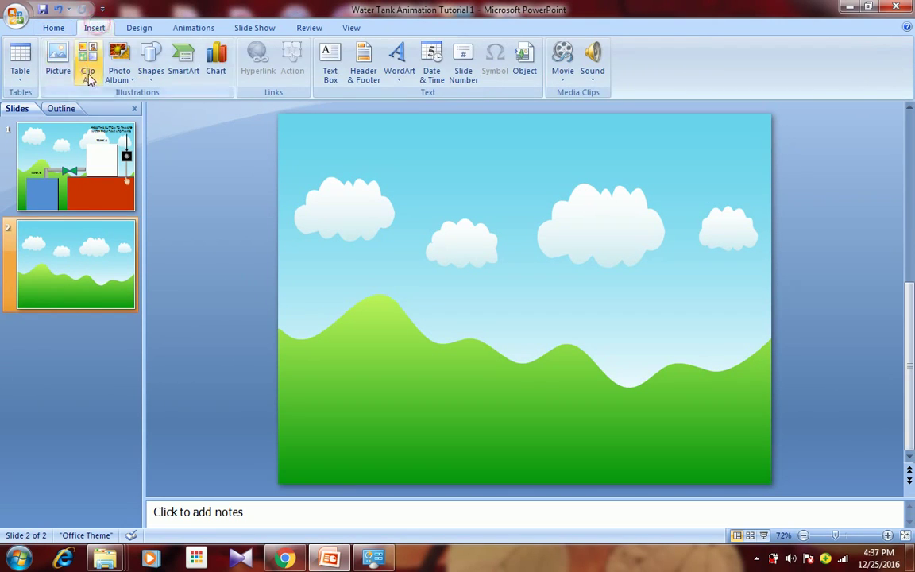
pyautogui.click(150, 64)
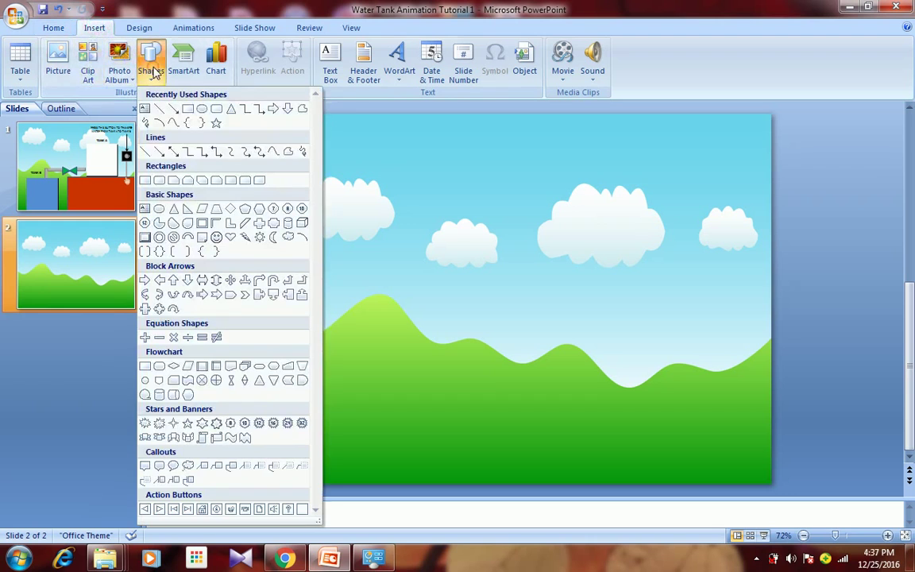
pyautogui.click(189, 110)
pyautogui.moveTo(607, 217); pyautogui.dragTo(706, 324)
# Step: Duplicate the blue square and place the copy just left of the original
pyautogui.click(741, 298)
pyautogui.click(668, 284)
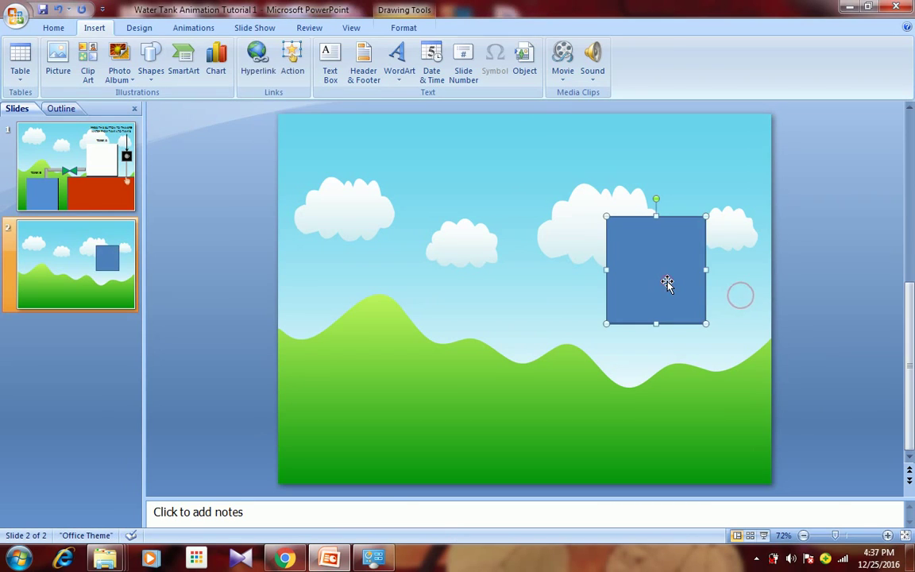
pyautogui.click(562, 289)
pyautogui.hotkey('ctrl', 'v')
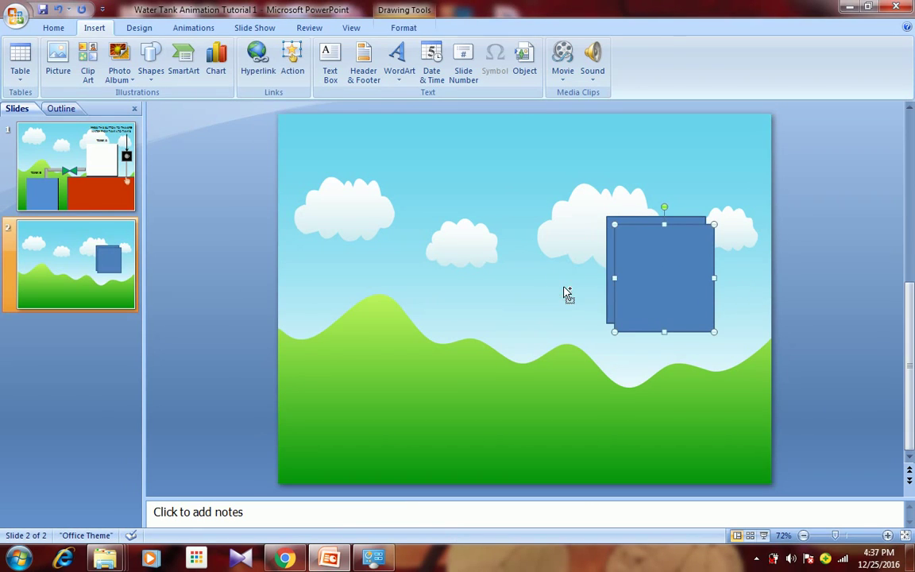
pyautogui.moveTo(660, 290)
pyautogui.mouseDown()
pyautogui.moveTo(548, 288)
pyautogui.moveTo(540, 278)
pyautogui.mouseUp()
pyautogui.click(626, 282)
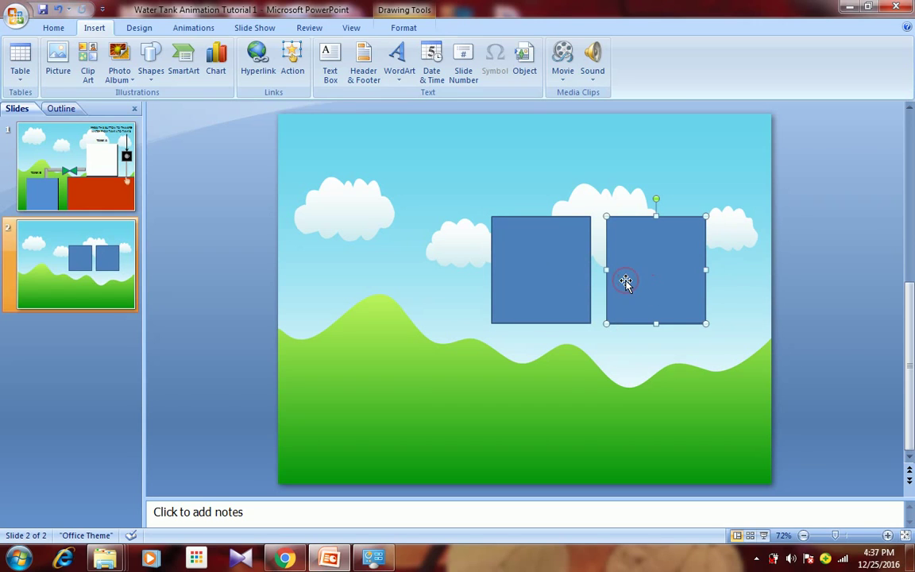
pyautogui.click(562, 269)
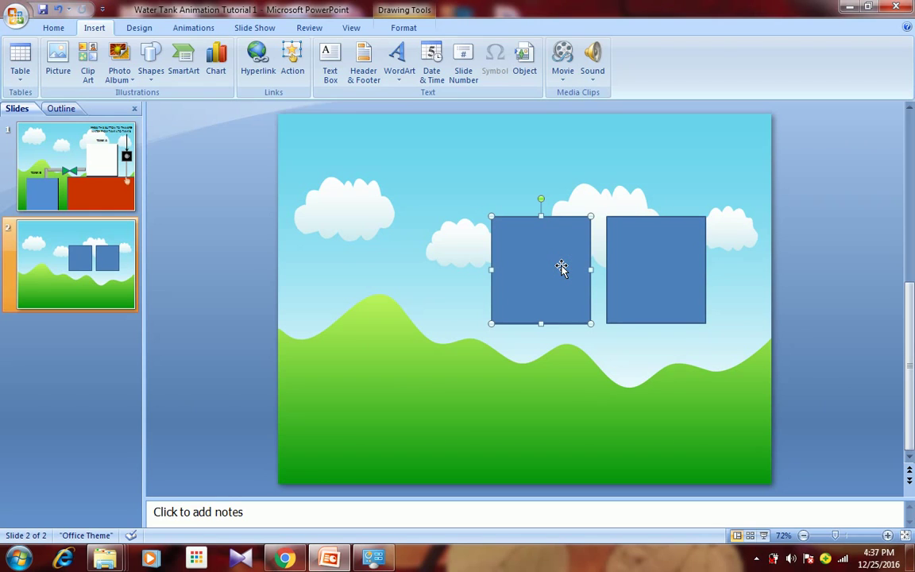
pyautogui.click(633, 257)
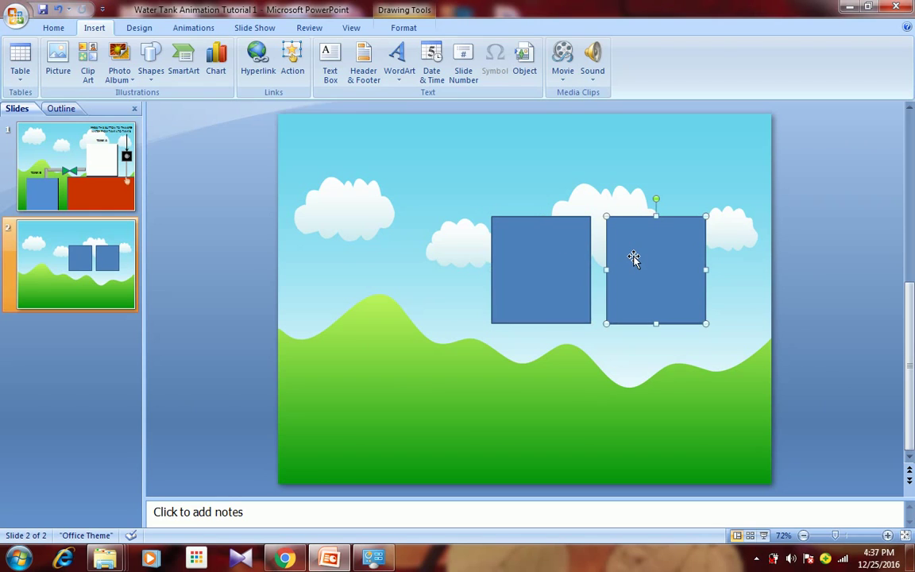
pyautogui.doubleClick(634, 258)
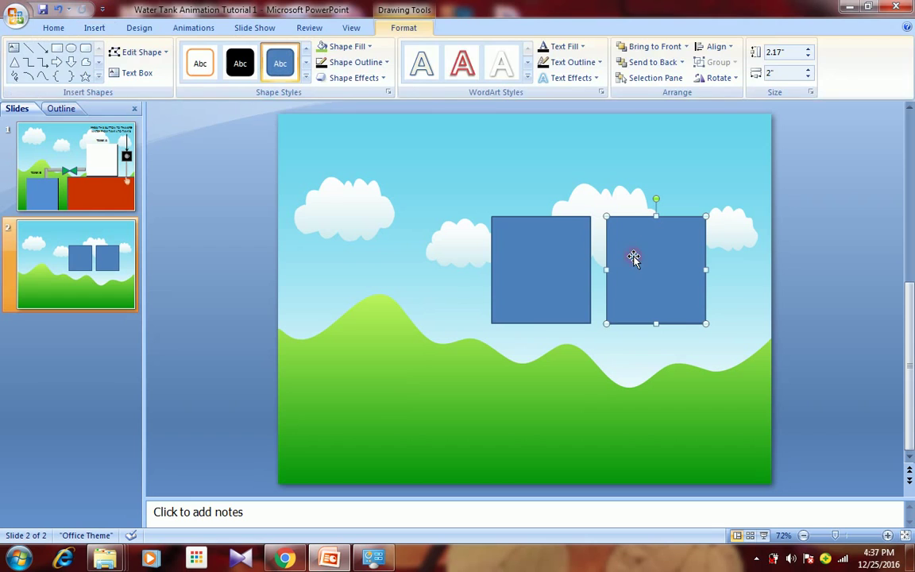
# Step: Give the right-hand square a black outline with a 6 pt line width
pyautogui.click(353, 62)
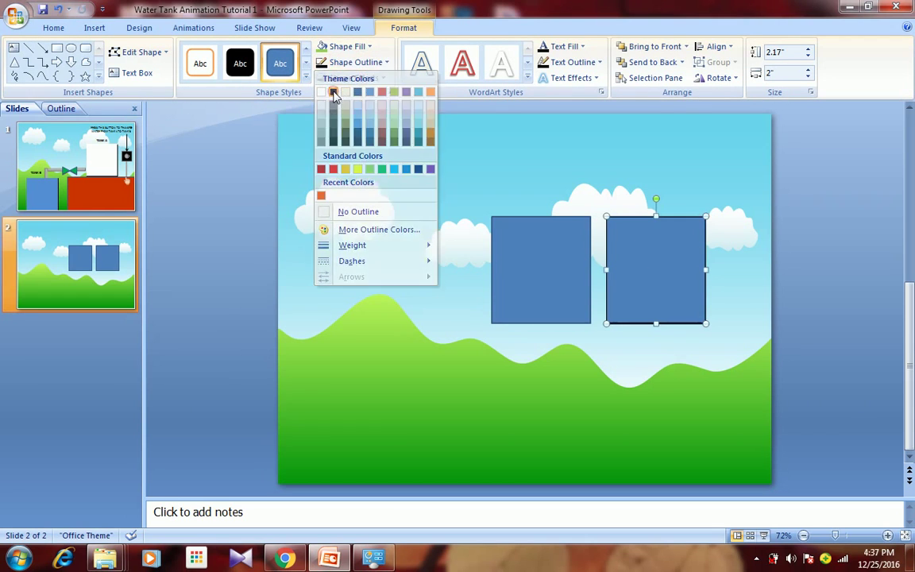
pyautogui.click(334, 93)
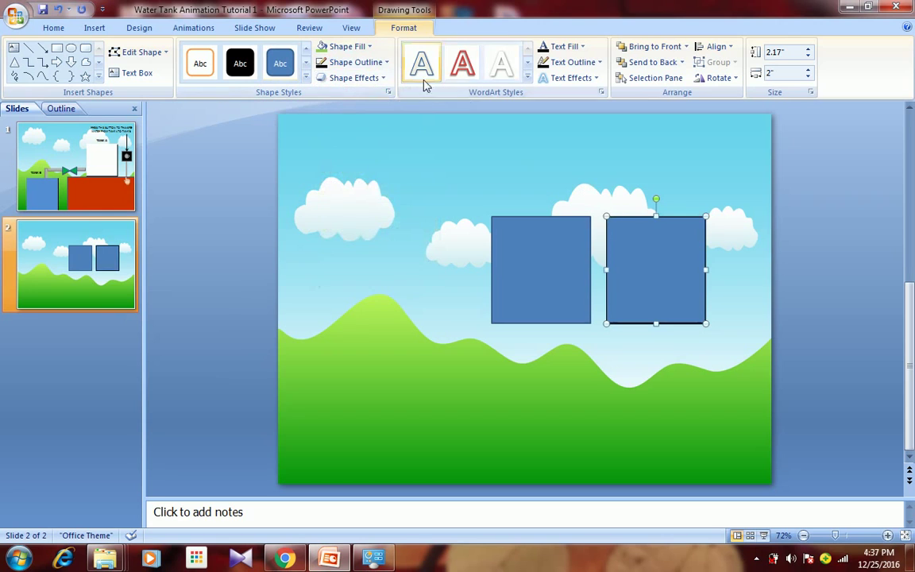
pyautogui.rightClick(645, 262)
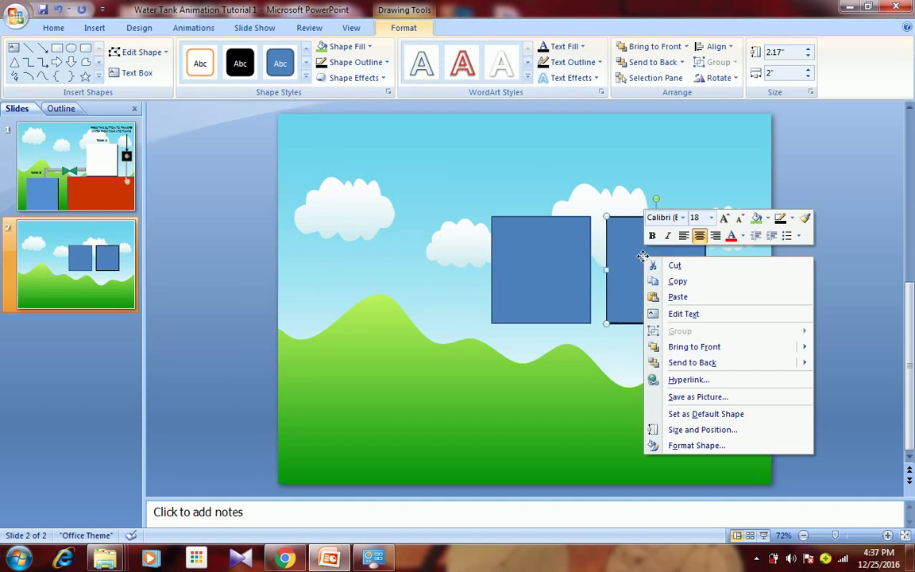
pyautogui.click(699, 447)
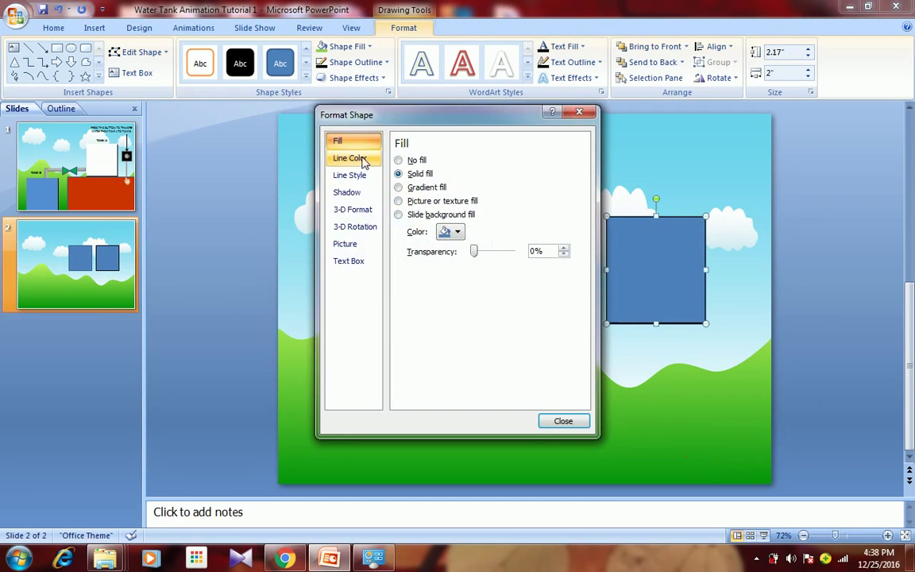
pyautogui.click(350, 176)
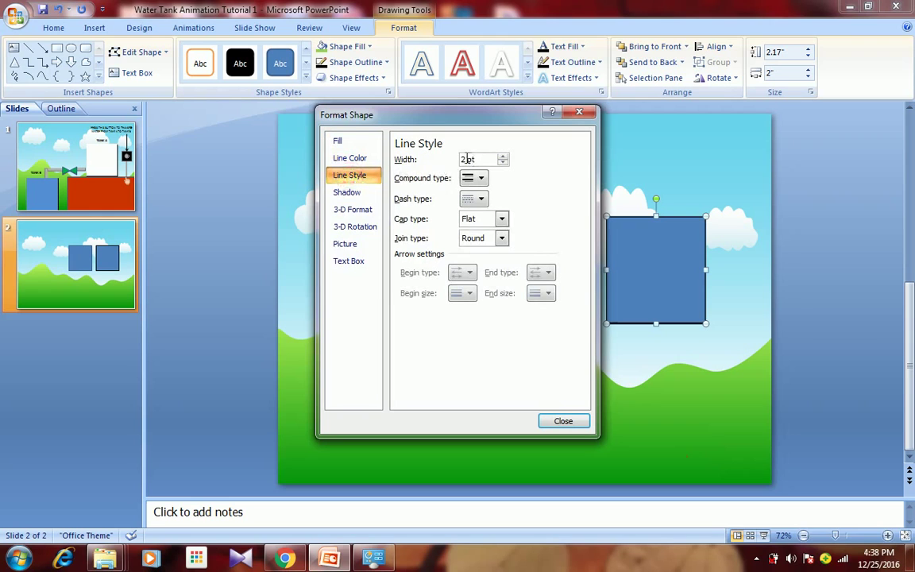
pyautogui.moveTo(466, 159); pyautogui.dragTo(387, 156)
pyautogui.write('6')
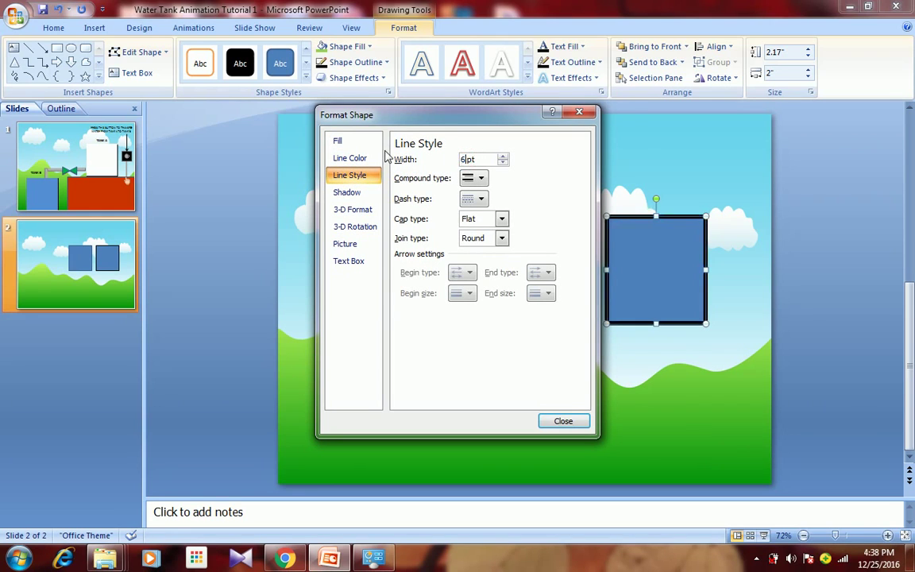
pyautogui.click(562, 422)
pyautogui.click(527, 309)
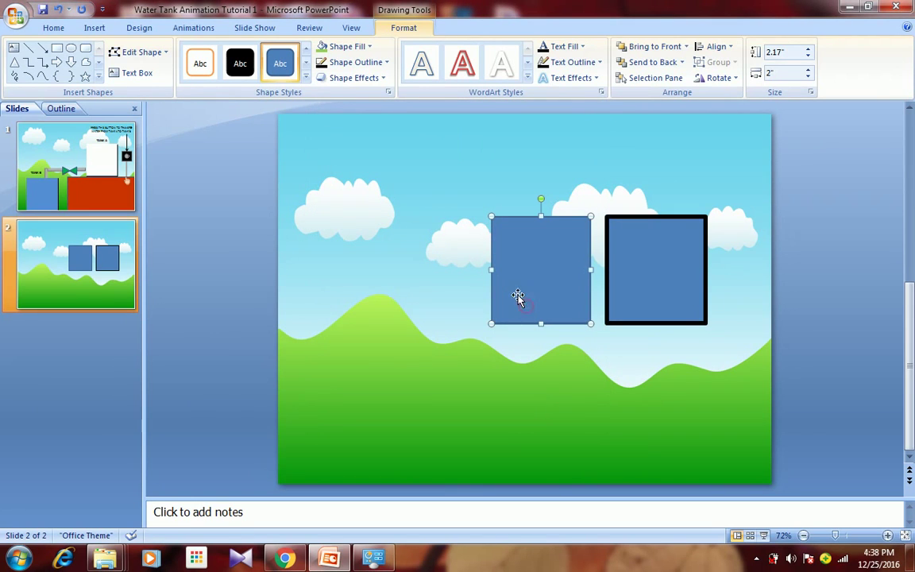
# Step: Remove the left square's outline and fill it with white
pyautogui.click(366, 62)
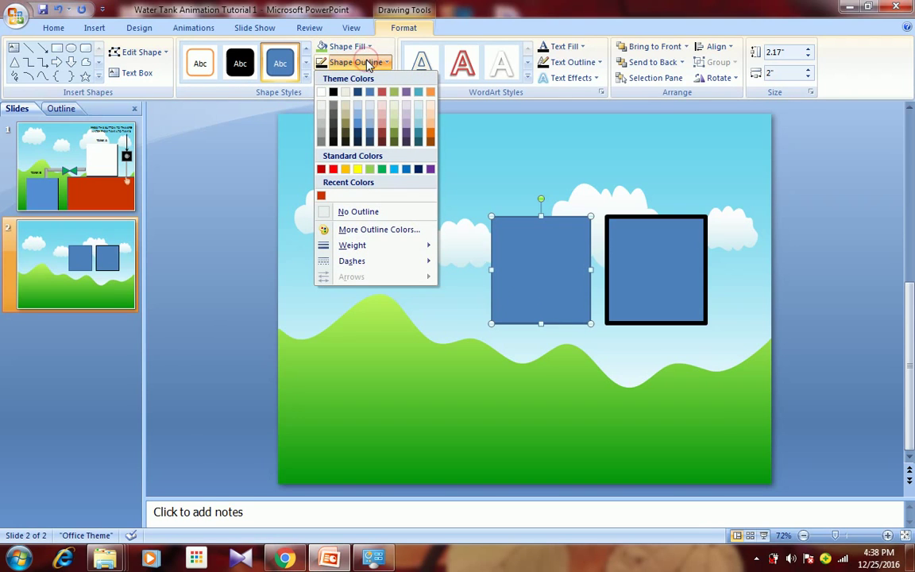
pyautogui.click(342, 210)
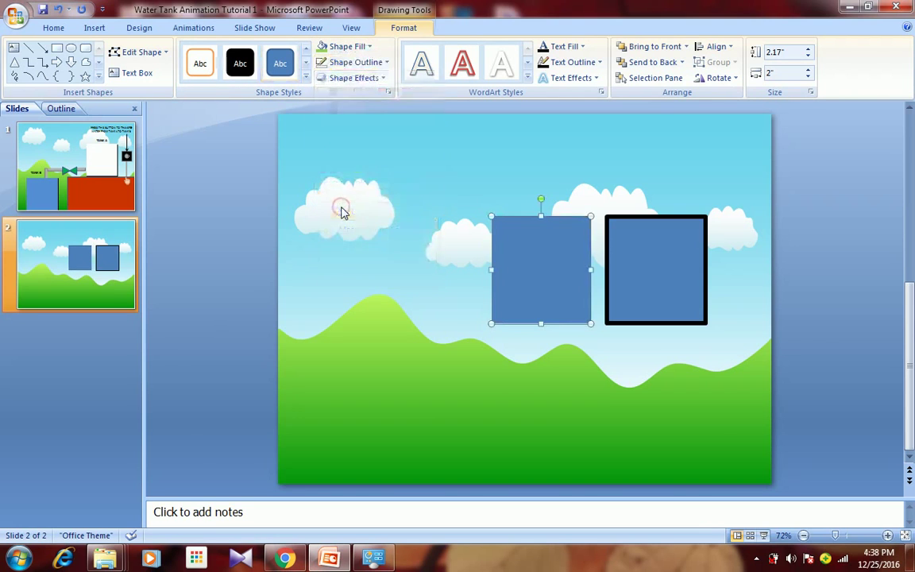
pyautogui.click(352, 188)
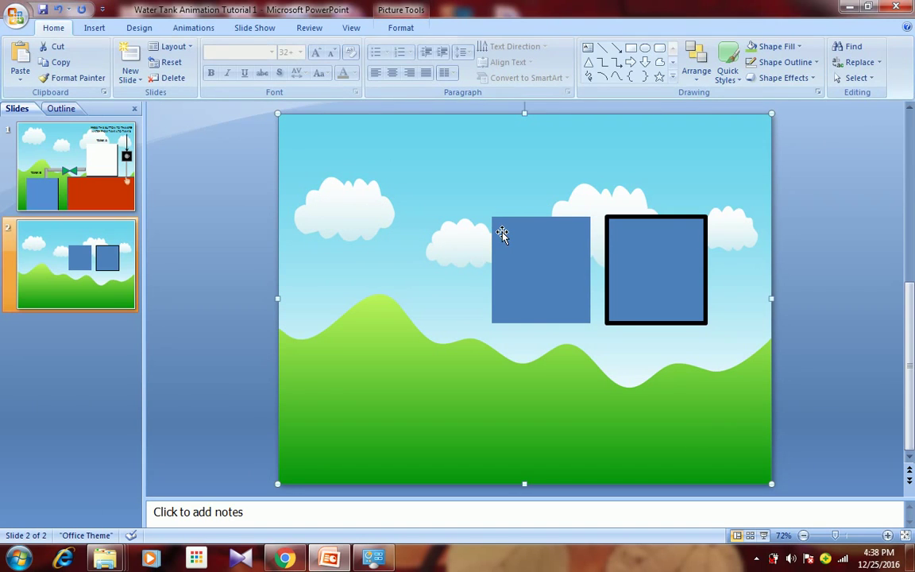
pyautogui.click(519, 246)
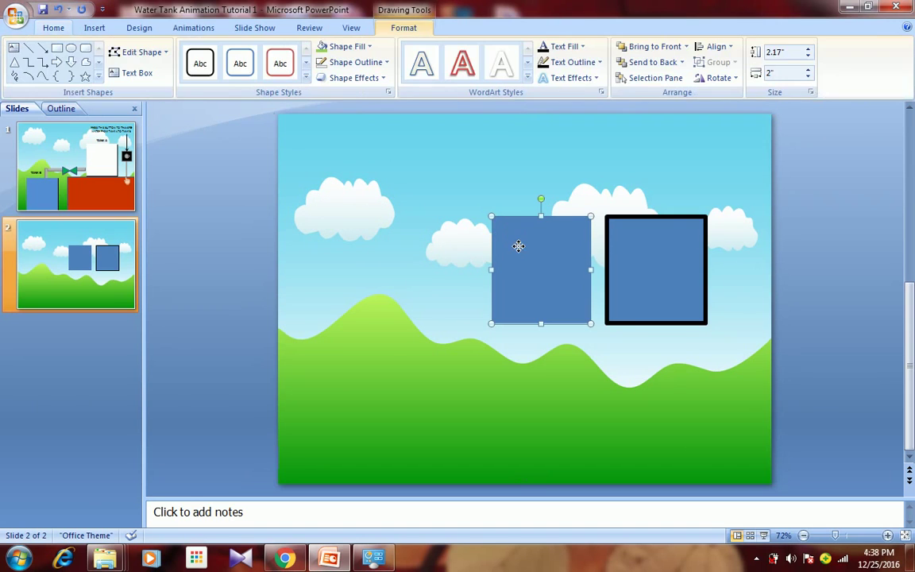
pyautogui.click(355, 48)
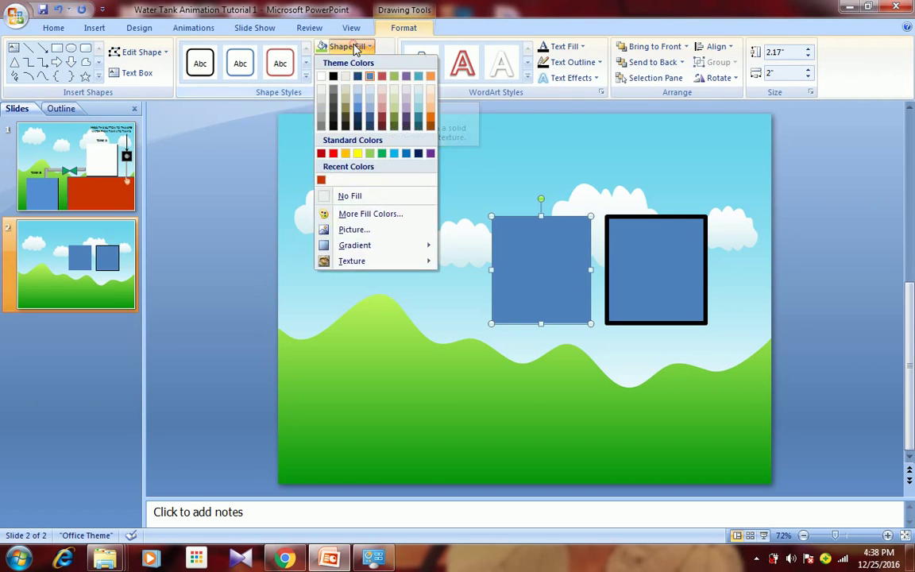
pyautogui.click(321, 77)
# Step: Move the white square exactly on top of the outlined blue square
pyautogui.moveTo(505, 258); pyautogui.dragTo(621, 260)
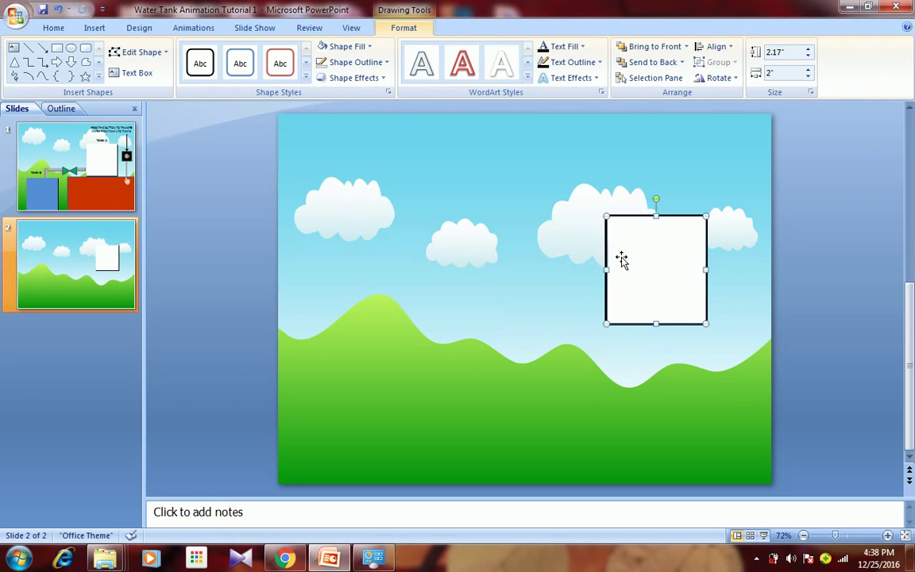
pyautogui.click(548, 247)
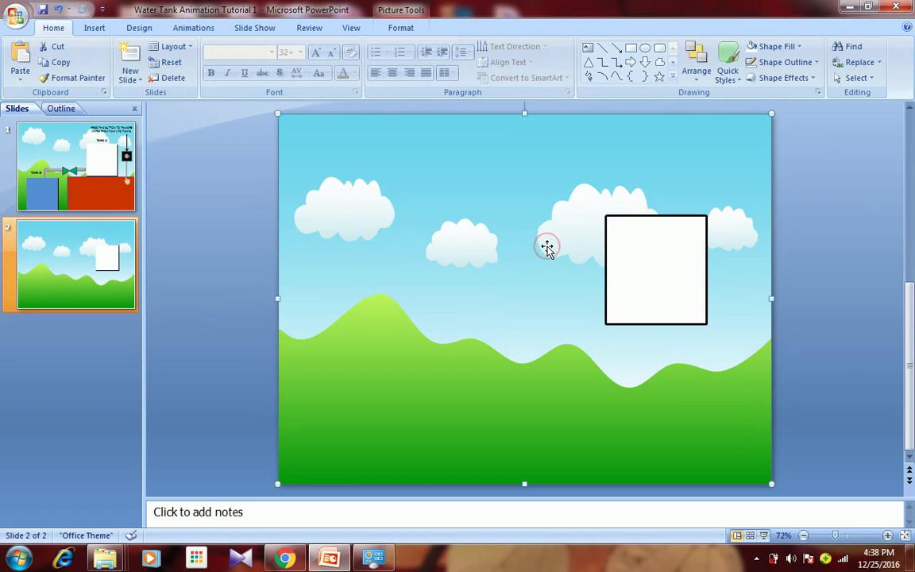
pyautogui.click(664, 268)
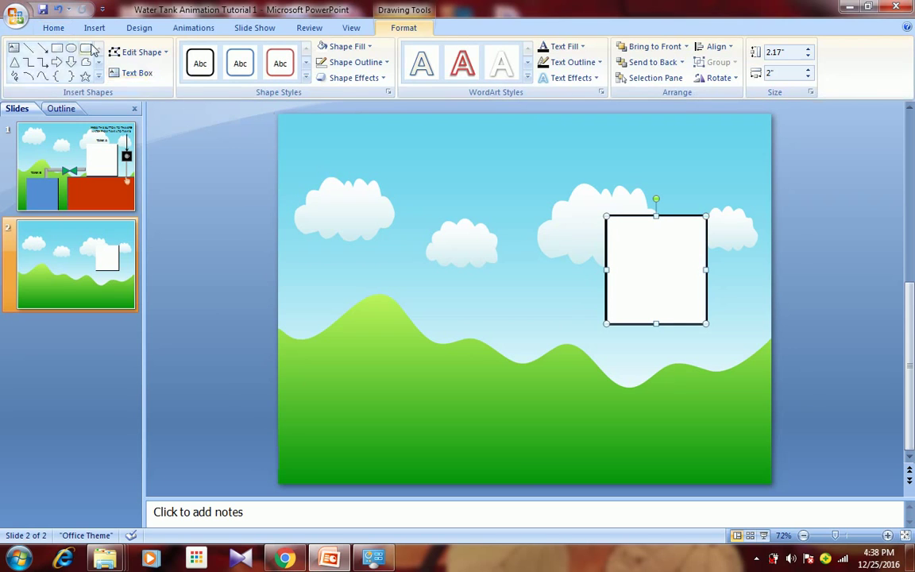
pyautogui.click(182, 34)
# Step: Apply a Wipe entrance to the white square, running From Top at Slow speed
pyautogui.click(97, 74)
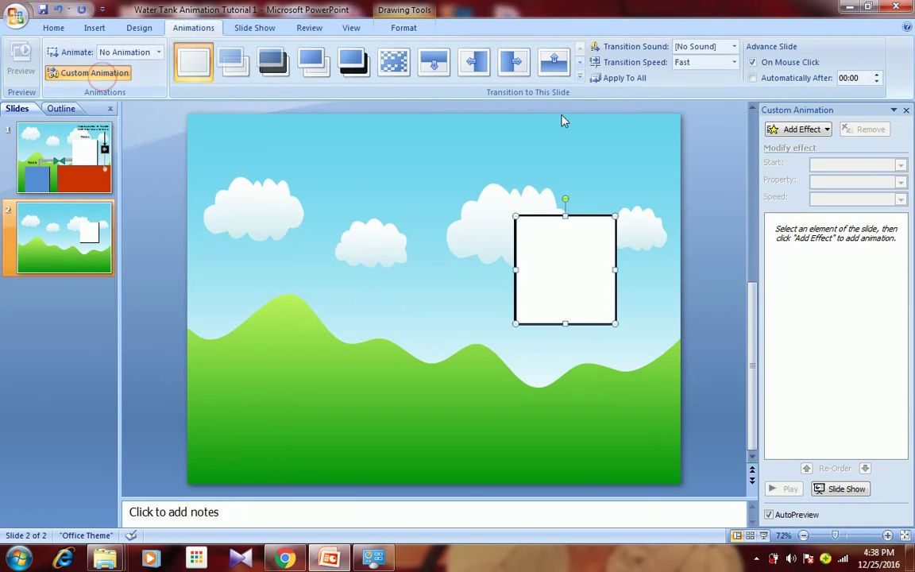
pyautogui.click(787, 129)
pyautogui.moveTo(773, 150)
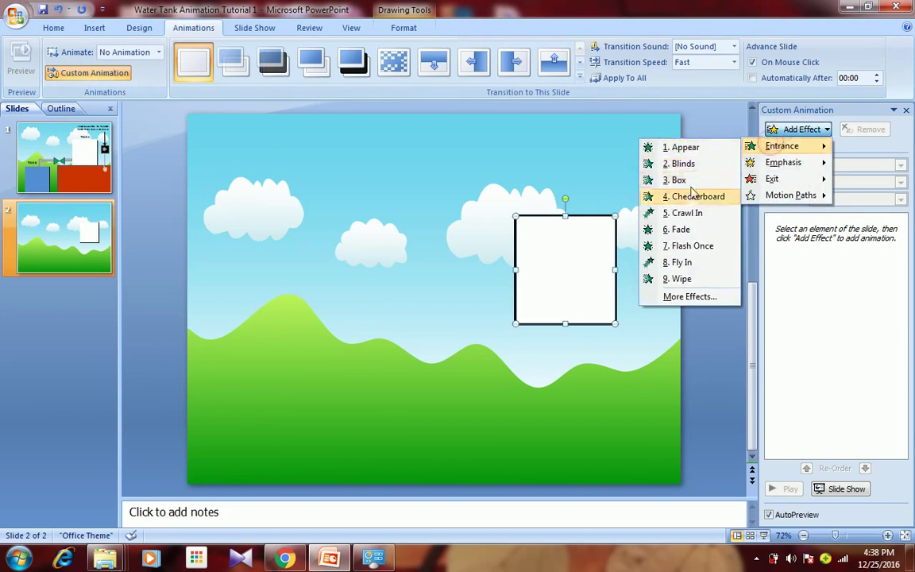
pyautogui.click(678, 279)
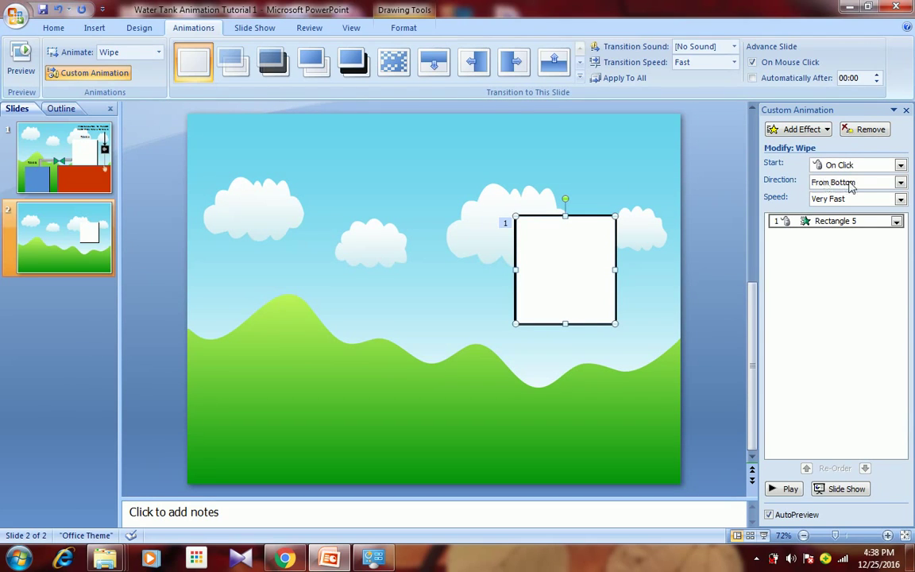
pyautogui.click(900, 183)
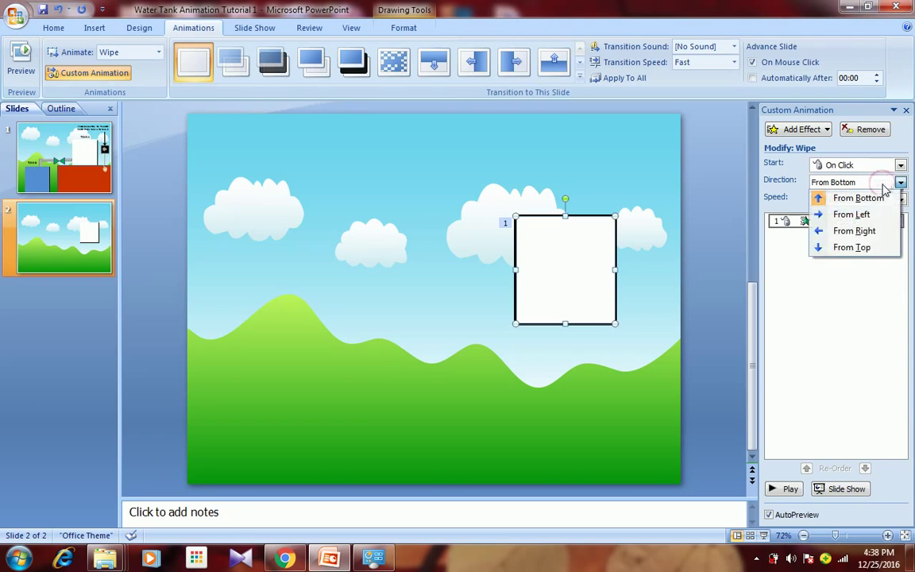
pyautogui.click(853, 248)
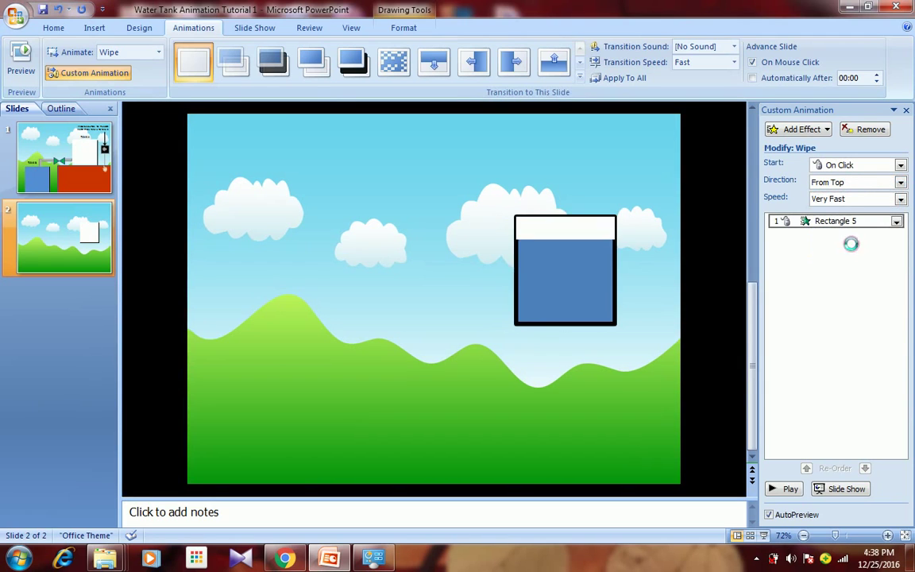
pyautogui.click(853, 201)
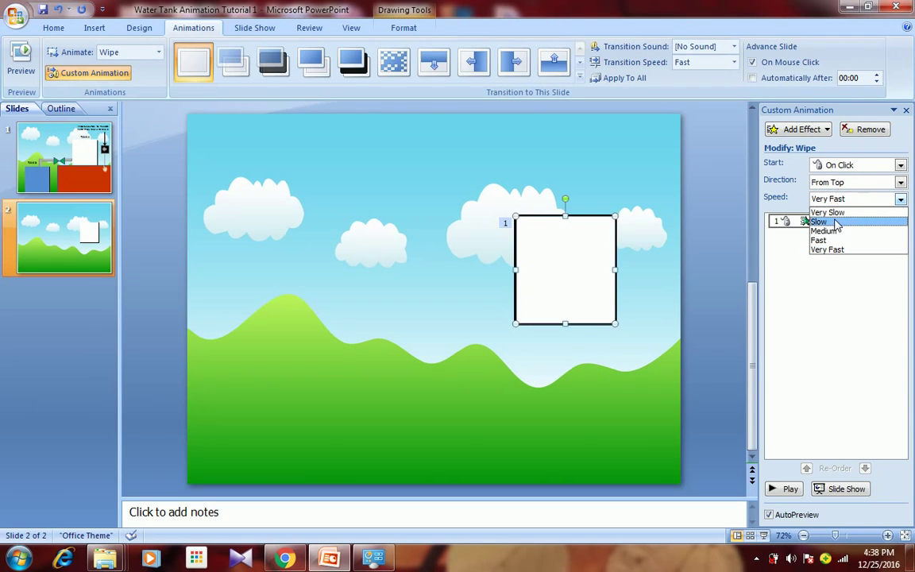
pyautogui.click(834, 224)
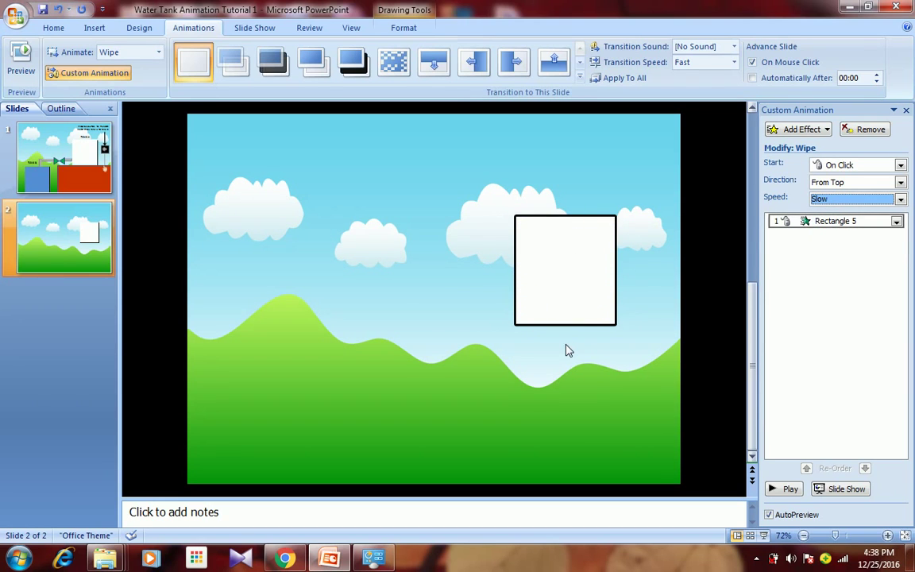
pyautogui.click(725, 223)
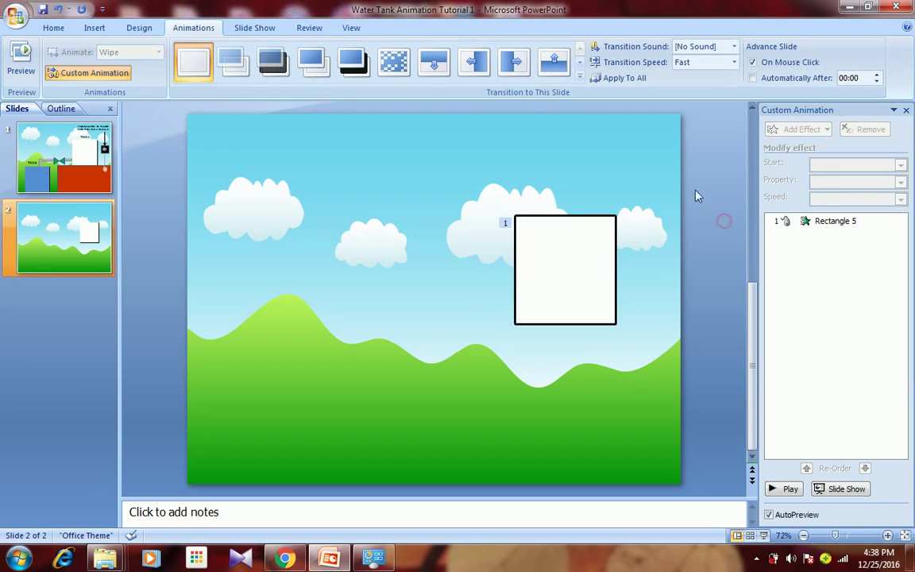
# Step: Paste a copy of the tank shapes at lower left and lift its white square upward
pyautogui.moveTo(707, 189); pyautogui.dragTo(480, 386)
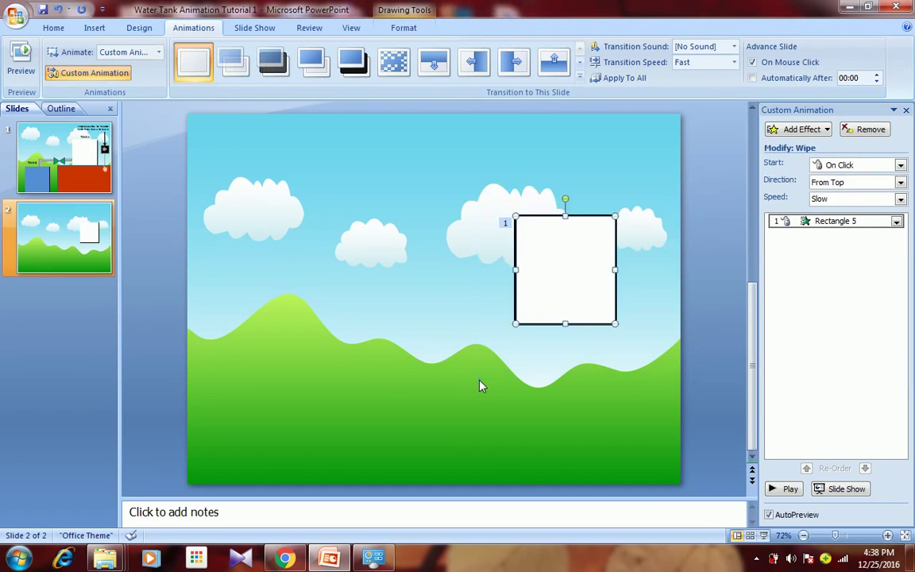
pyautogui.click(710, 322)
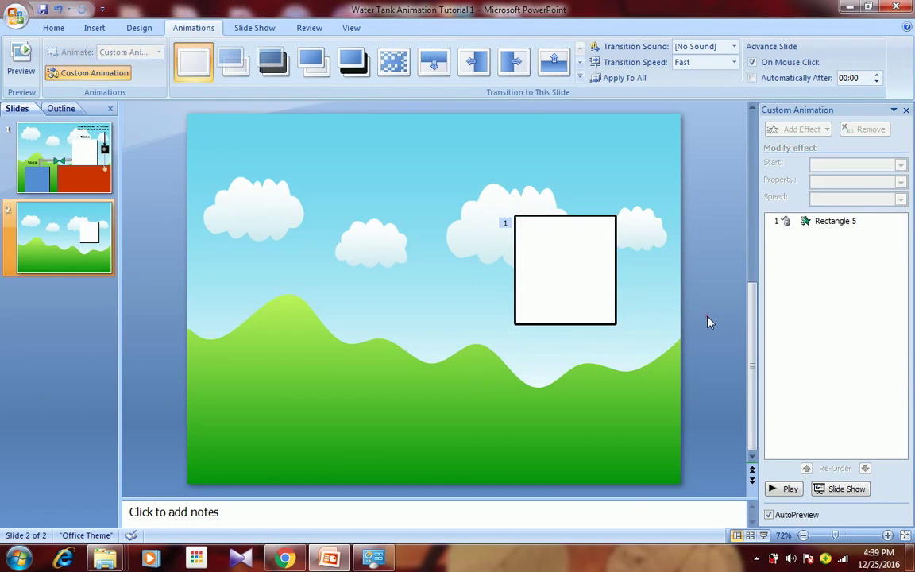
pyautogui.hotkey('ctrl', 'v')
pyautogui.moveTo(601, 289); pyautogui.dragTo(340, 439)
pyautogui.click(385, 363)
pyautogui.moveTo(337, 412); pyautogui.dragTo(396, 258)
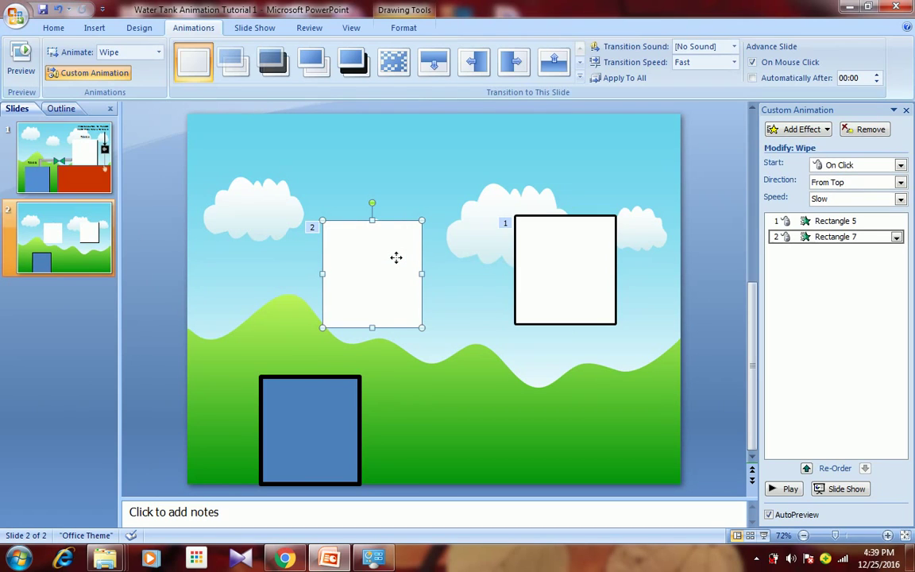
pyautogui.doubleClick(396, 259)
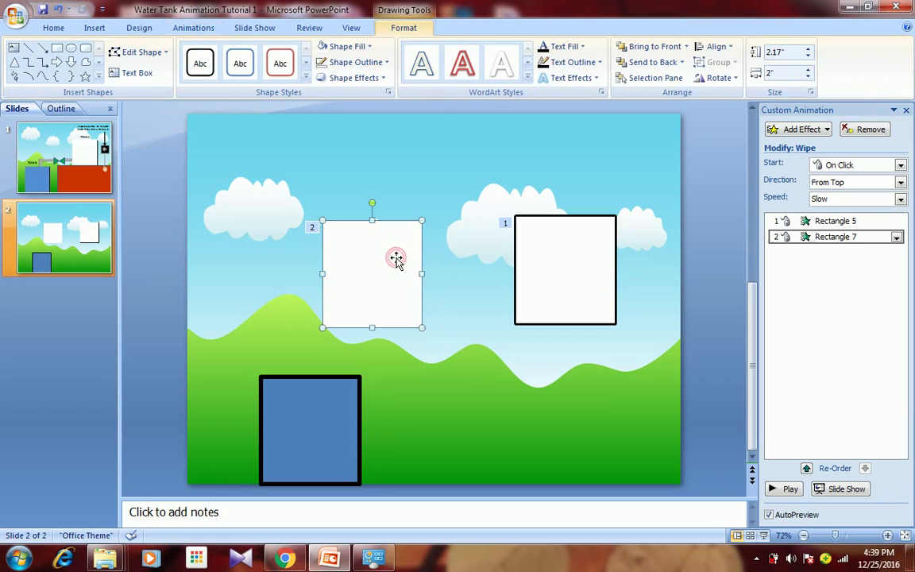
# Step: Fill the lifted square blue and the lower-left outlined square white
pyautogui.click(347, 46)
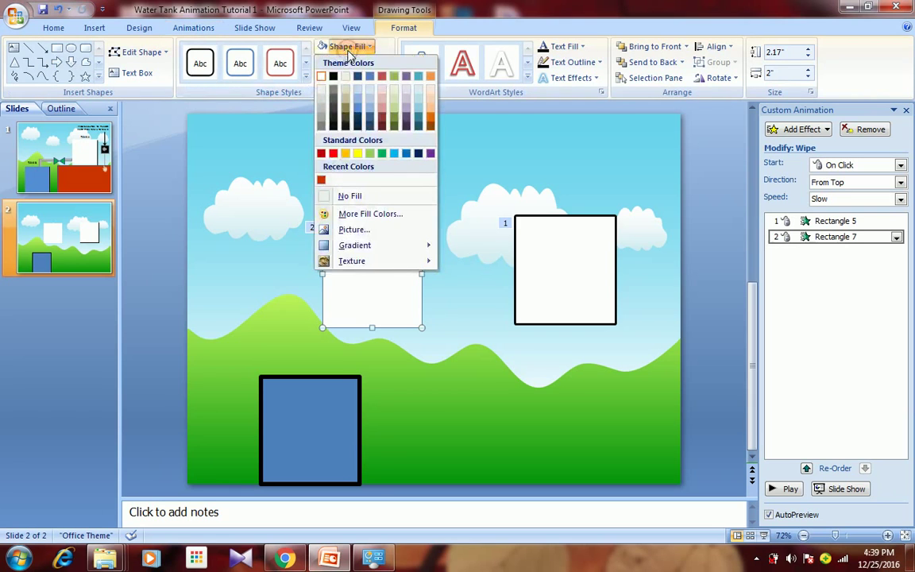
pyautogui.click(369, 75)
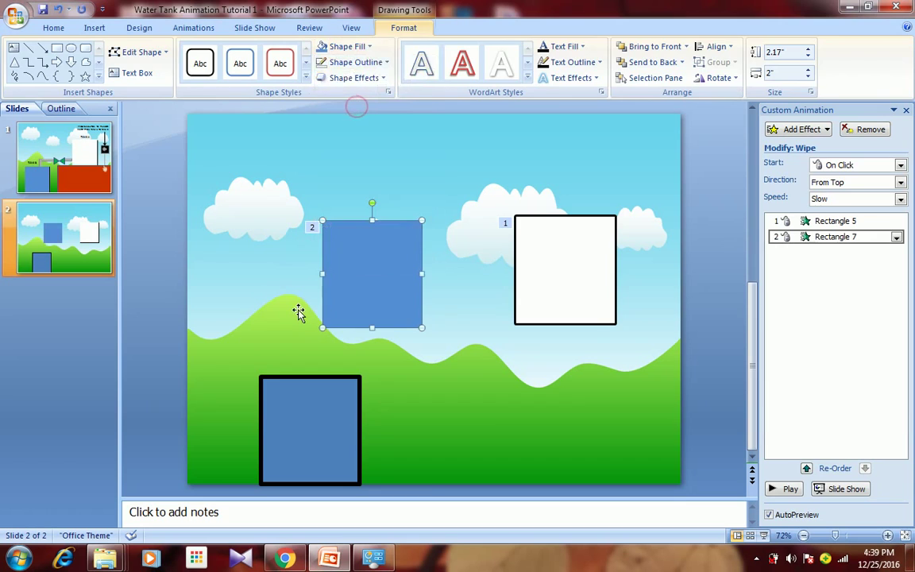
pyautogui.click(298, 312)
pyautogui.click(298, 411)
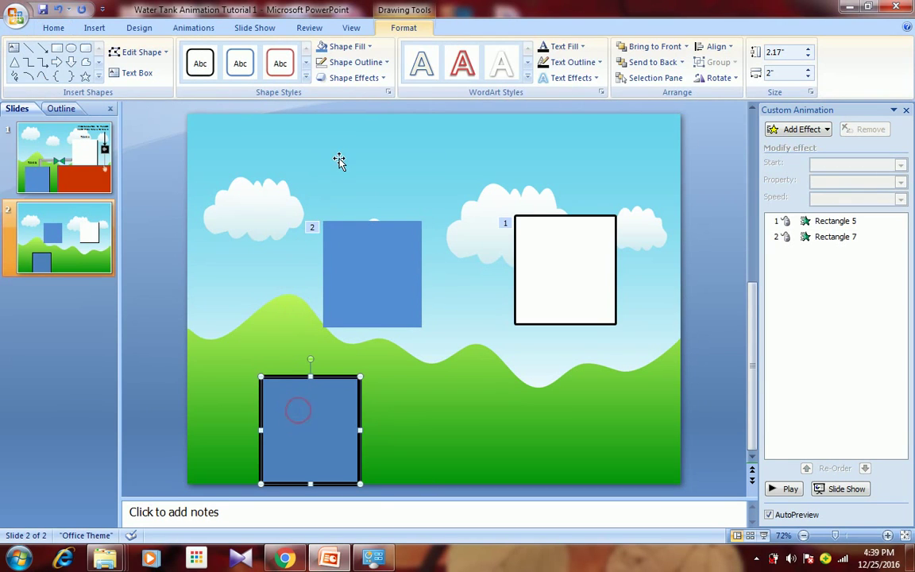
pyautogui.click(340, 53)
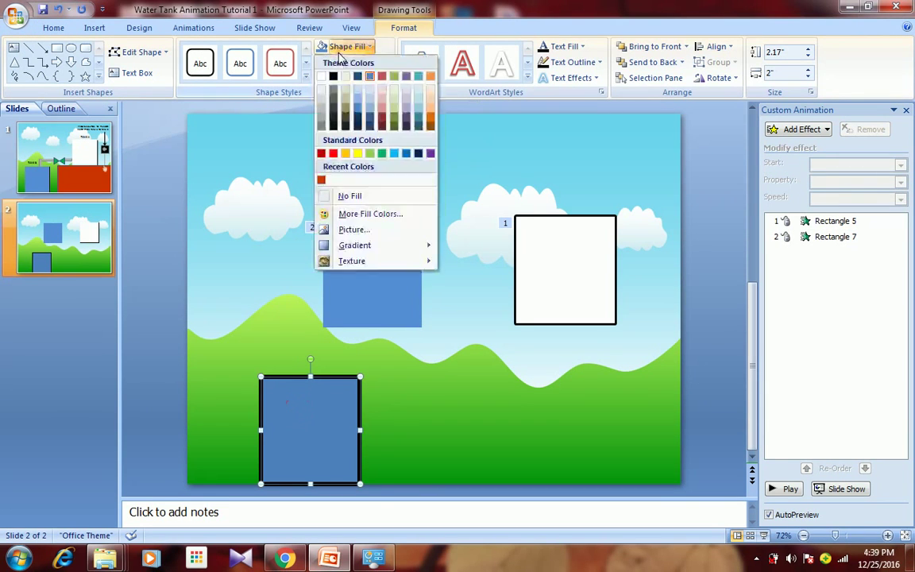
pyautogui.click(326, 76)
pyautogui.click(267, 202)
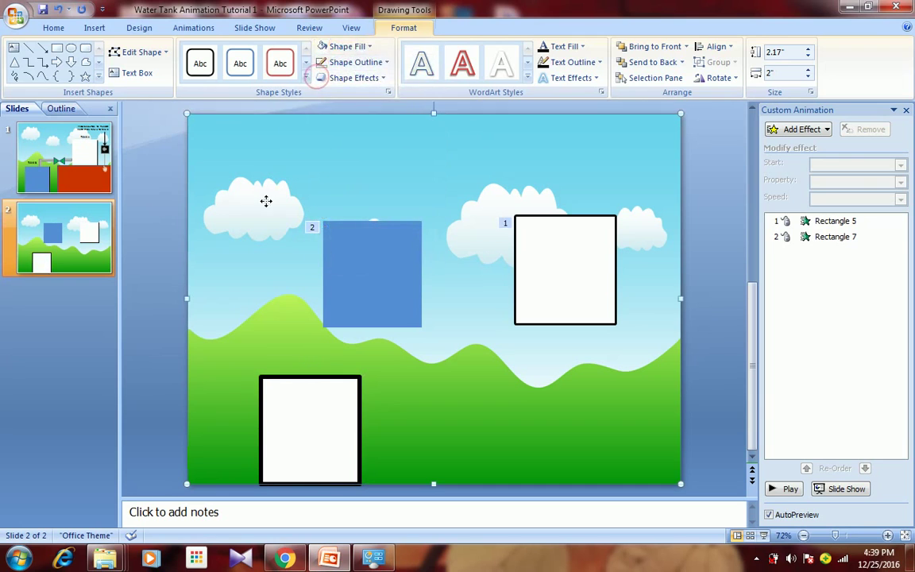
# Step: Move the blue square down over the lower white square, nudging it left to align
pyautogui.moveTo(337, 265); pyautogui.dragTo(281, 417)
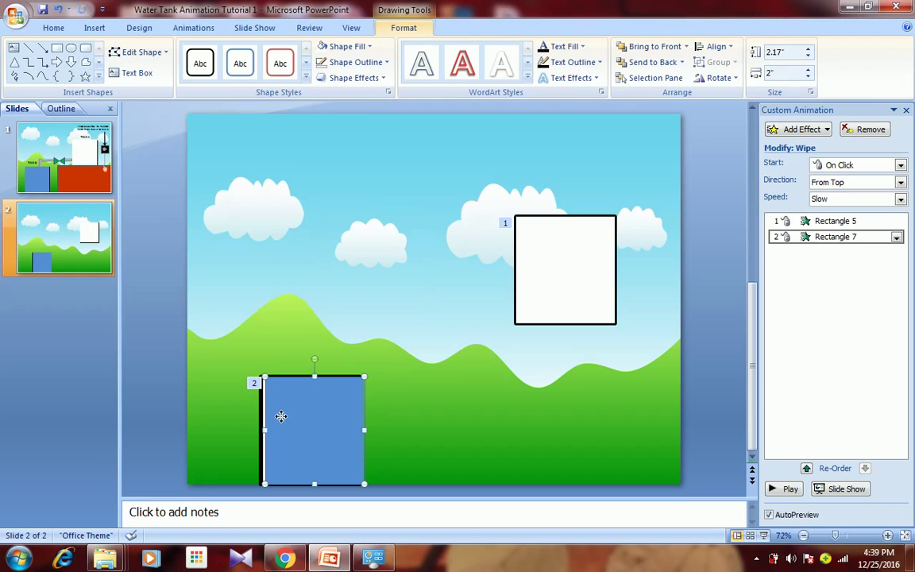
pyautogui.press('Left')
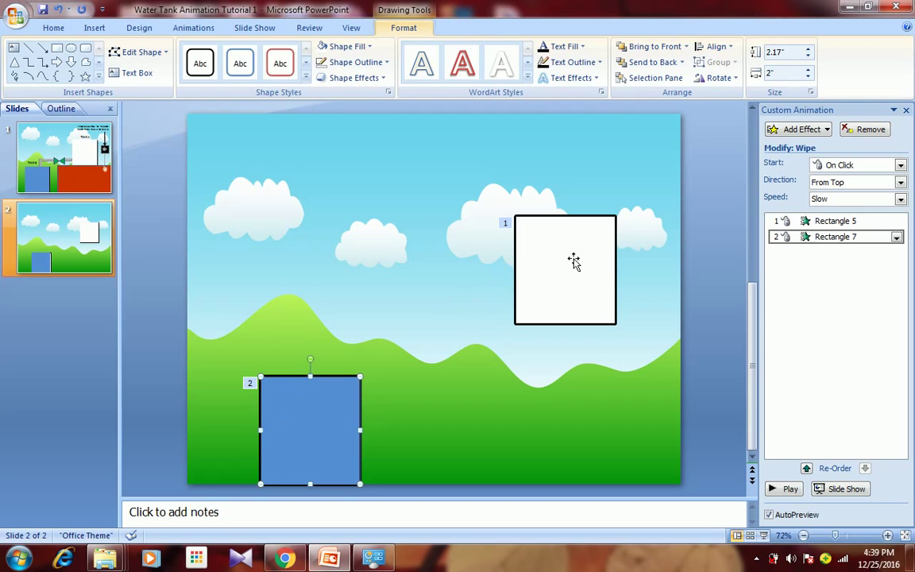
pyautogui.click(543, 272)
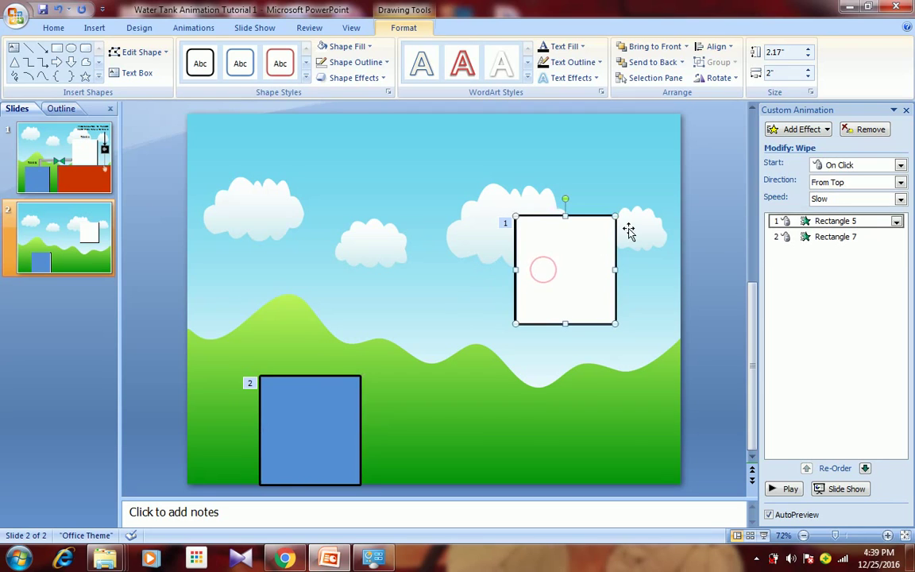
# Step: Change the blue square's Wipe direction to From Bottom, then select slide 1's TANK B parts
pyautogui.click(311, 432)
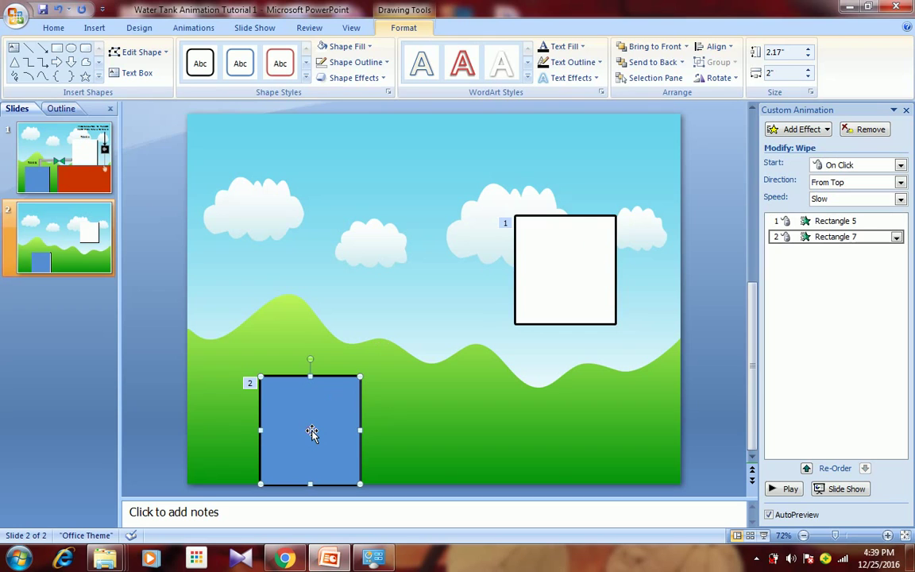
pyautogui.click(836, 236)
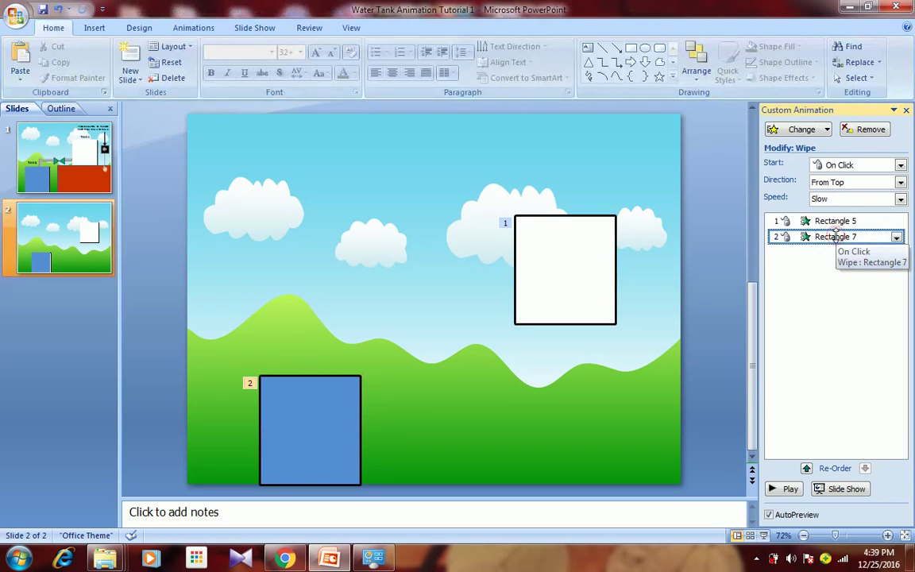
pyautogui.click(860, 183)
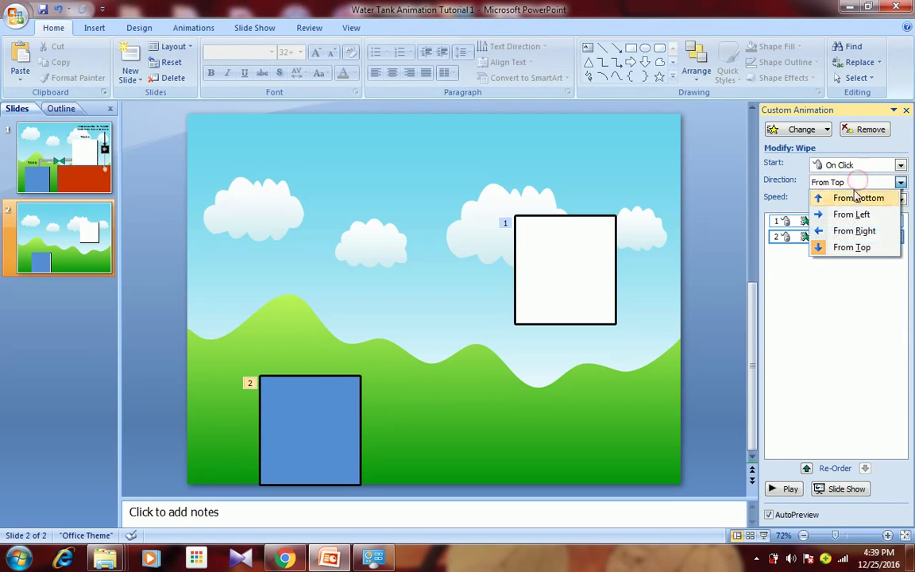
pyautogui.click(848, 198)
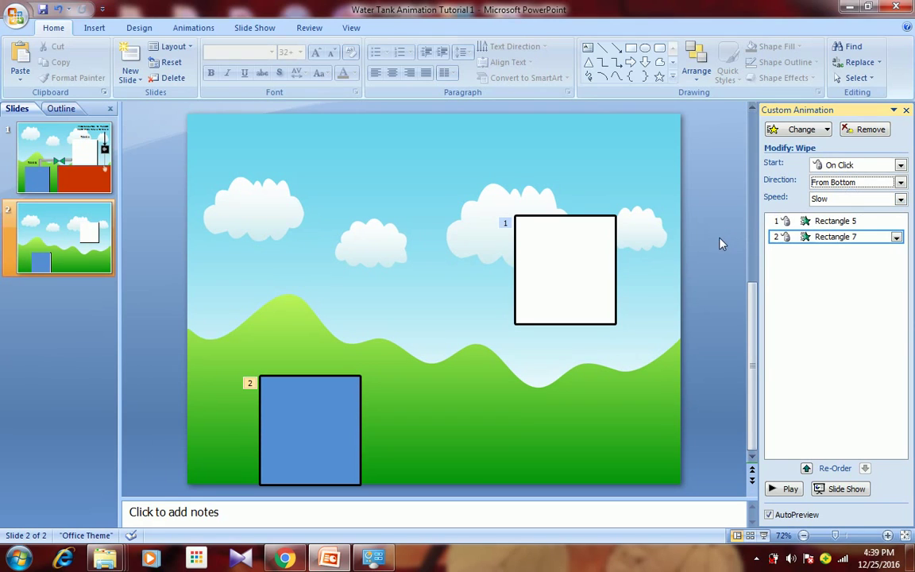
pyautogui.click(44, 141)
pyautogui.moveTo(156, 240)
pyautogui.mouseDown()
pyautogui.moveTo(429, 400)
pyautogui.moveTo(509, 394)
pyautogui.mouseUp()
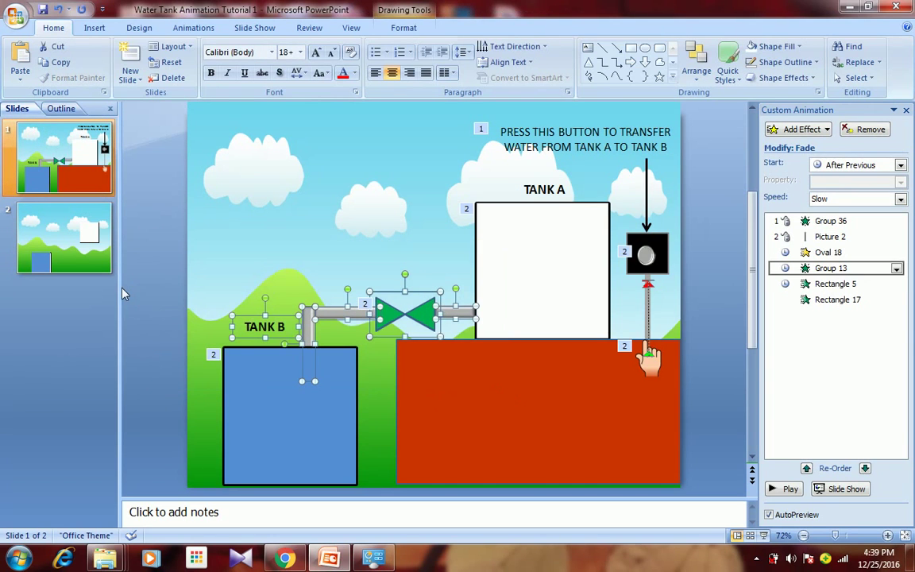
# Step: Paste the TANK B label, pipes and valve onto slide 2 and nudge the white tank left to the pipe
pyautogui.click(72, 238)
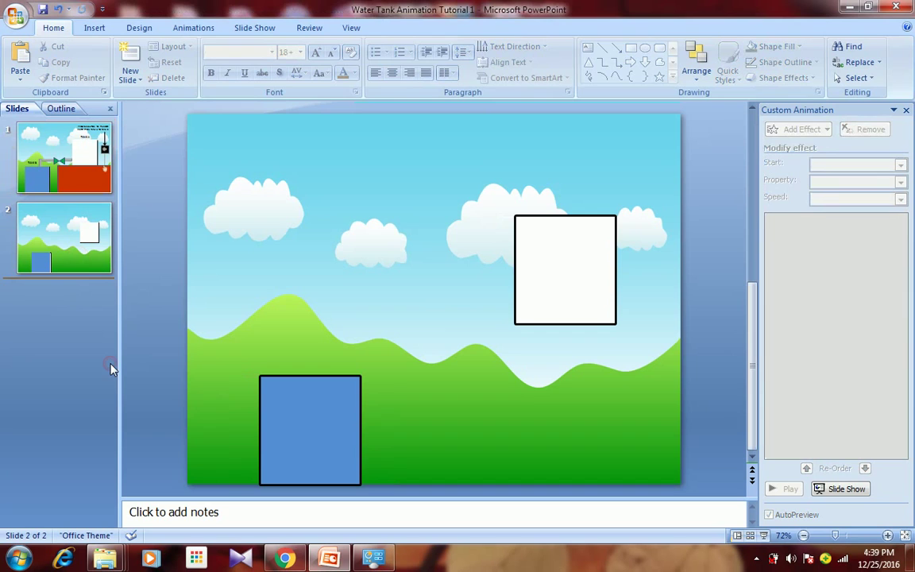
pyautogui.hotkey('ctrl', 'v')
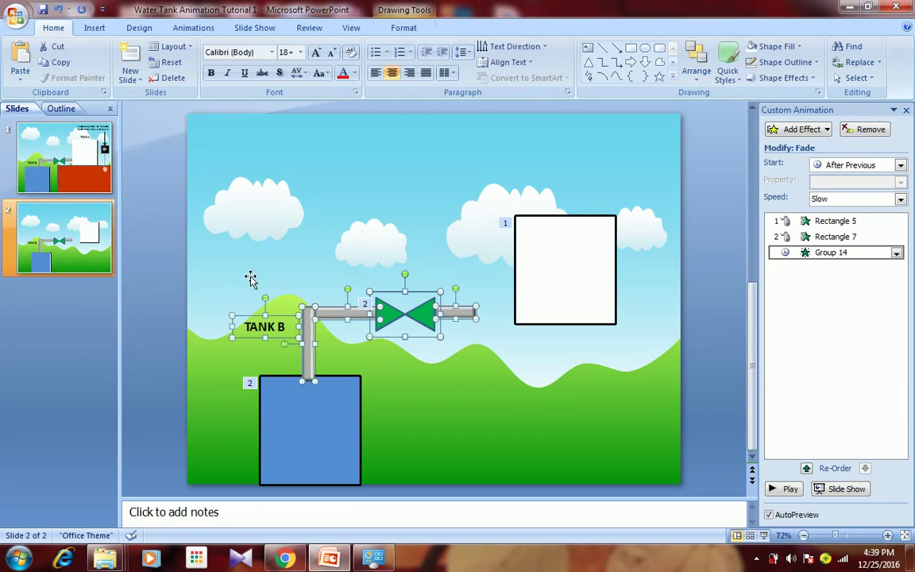
pyautogui.click(704, 230)
pyautogui.moveTo(703, 191); pyautogui.dragTo(487, 368)
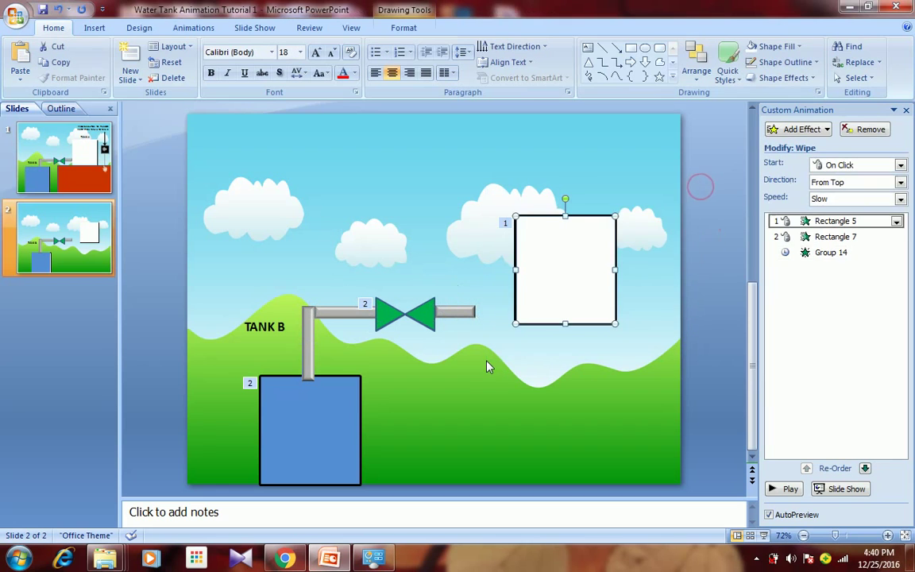
pyautogui.press('Left')
pyautogui.press('Left')
pyautogui.press('Left')
pyautogui.press('Left')
pyautogui.press('Left')
pyautogui.press('Left')
pyautogui.press('Left')
pyautogui.press('Left')
pyautogui.press('Left')
pyautogui.press('Left')
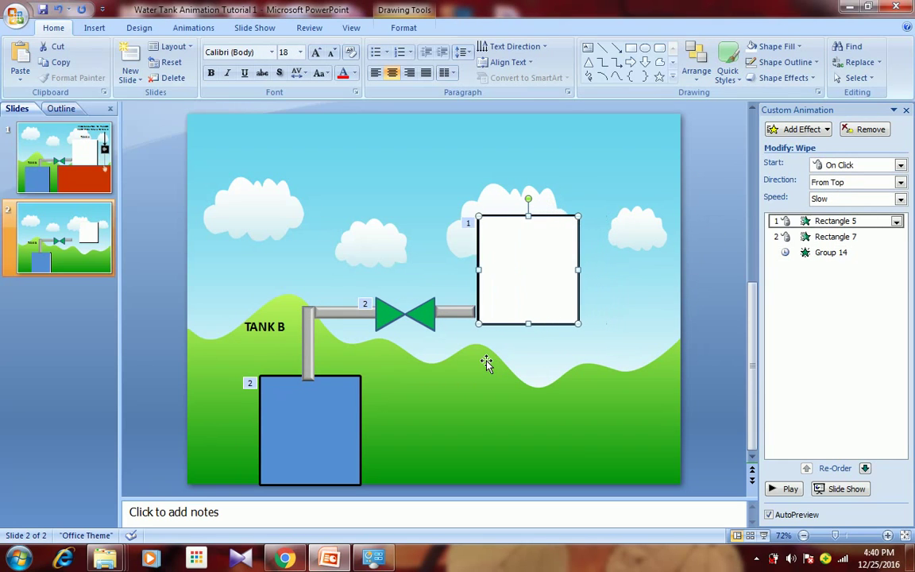
# Step: Pick up the red base rectangle from slide 1 for slide 2
pyautogui.click(30, 132)
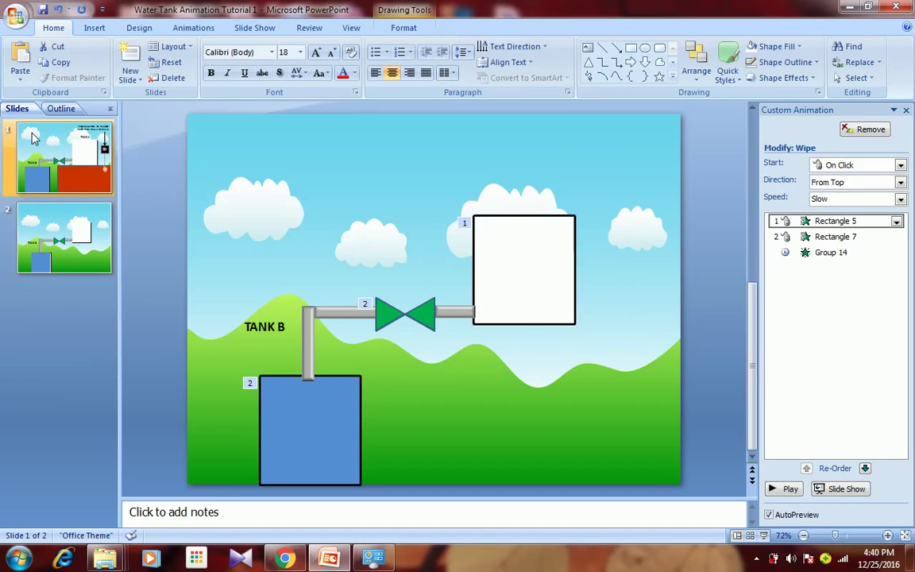
pyautogui.click(437, 386)
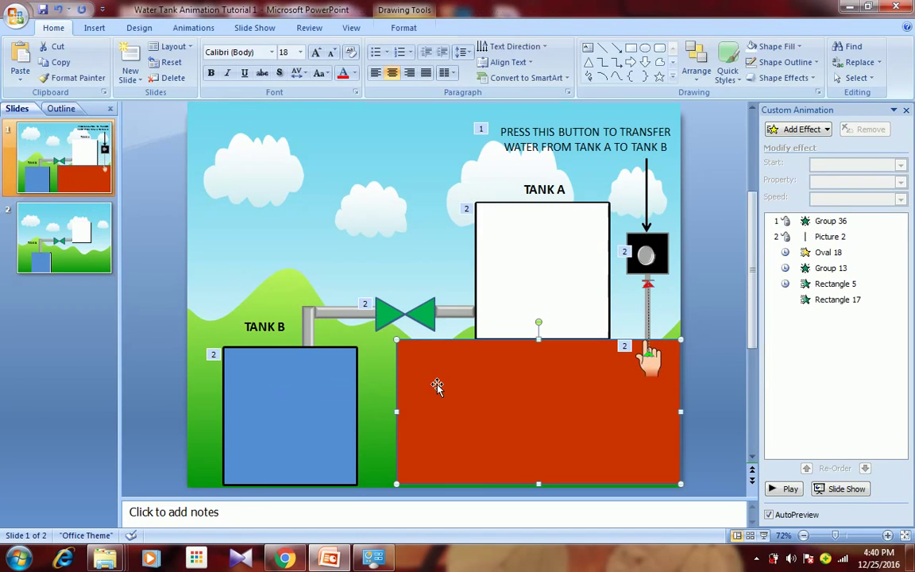
pyautogui.click(83, 235)
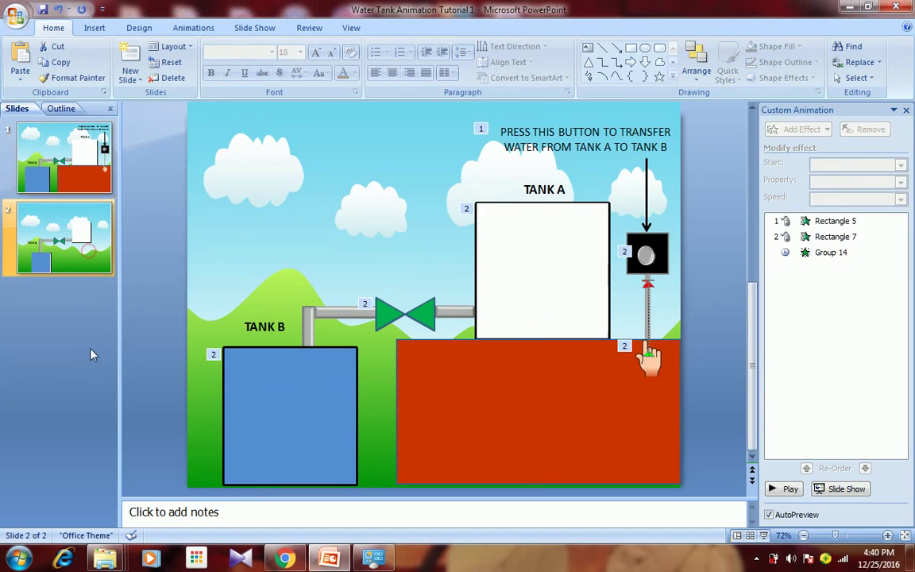
# Step: Paste the red base onto slide 2 and nudge the white tank down onto it
pyautogui.hotkey('ctrl', 'v')
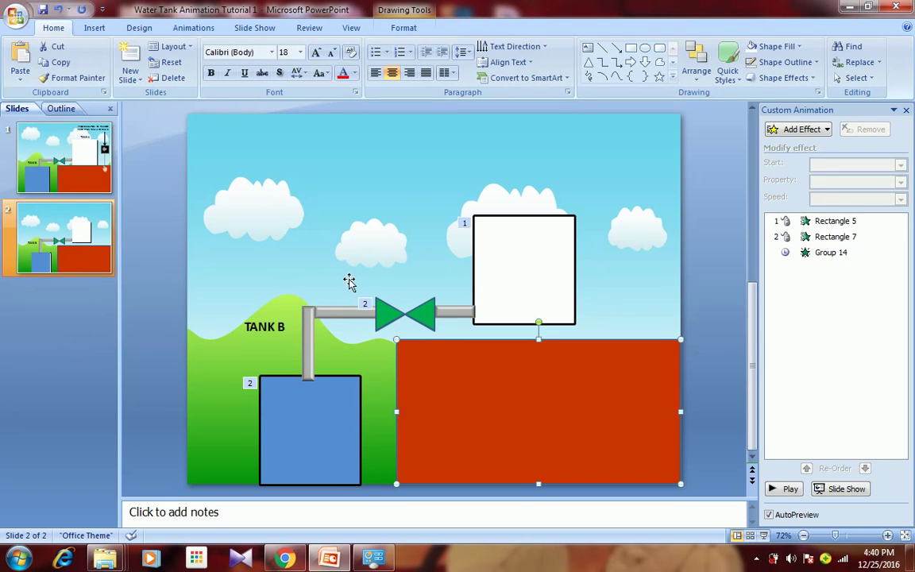
pyautogui.moveTo(696, 202); pyautogui.dragTo(451, 359)
pyautogui.hotkey('ctrl', 'Down')
pyautogui.hotkey('ctrl', 'Down')
pyautogui.hotkey('ctrl', 'Down')
pyautogui.hotkey('ctrl', 'Down')
pyautogui.hotkey('ctrl', 'Down')
pyautogui.hotkey('ctrl', 'Down')
pyautogui.hotkey('ctrl', 'Down')
pyautogui.hotkey('ctrl', 'Down')
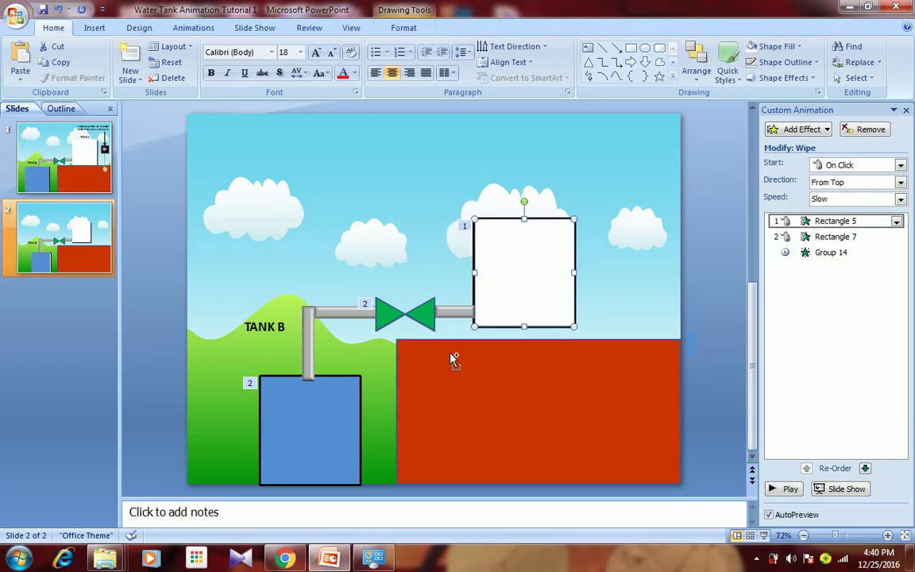
pyautogui.hotkey('ctrl', 'Down')
pyautogui.hotkey('ctrl', 'Down')
pyautogui.hotkey('ctrl', 'Down')
pyautogui.hotkey('ctrl', 'Down')
pyautogui.hotkey('ctrl', 'Down')
pyautogui.hotkey('ctrl', 'Down')
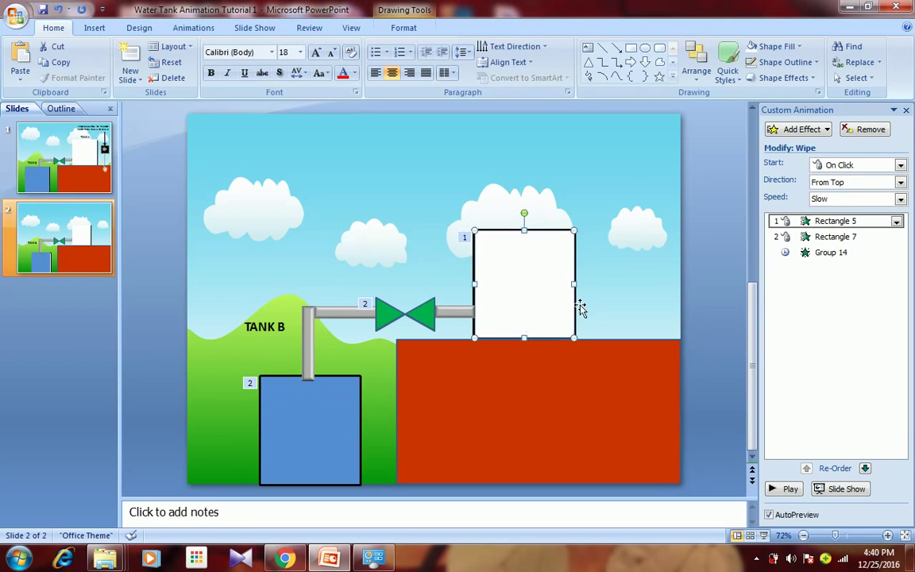
pyautogui.click(718, 272)
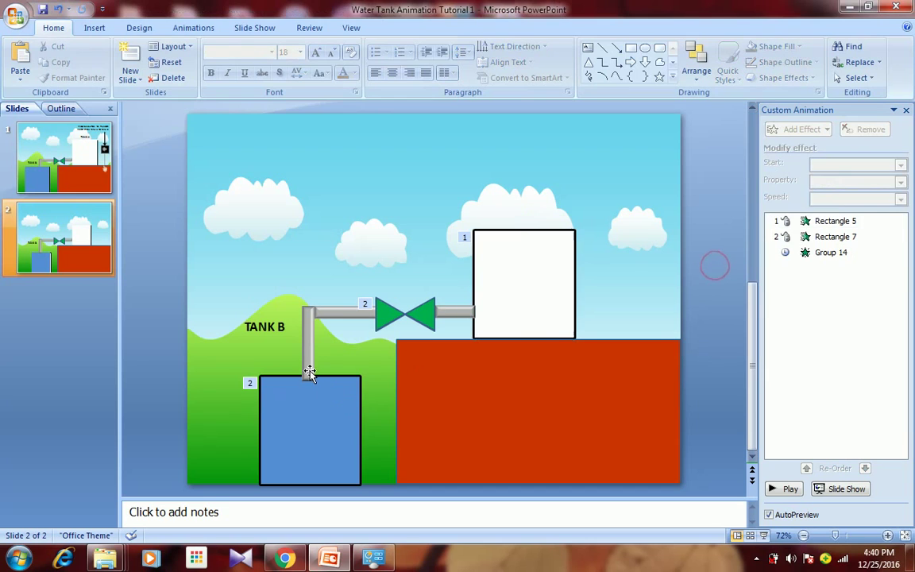
# Step: Bring the blue Tank B rectangle to the front and delete the green valve
pyautogui.moveTo(155, 341); pyautogui.dragTo(379, 504)
pyautogui.rightClick(334, 457)
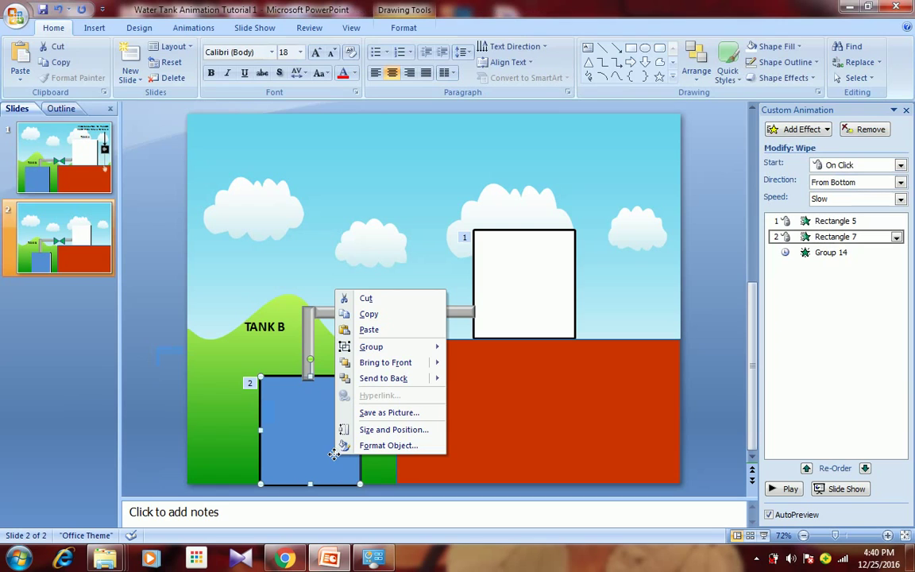
pyautogui.click(393, 366)
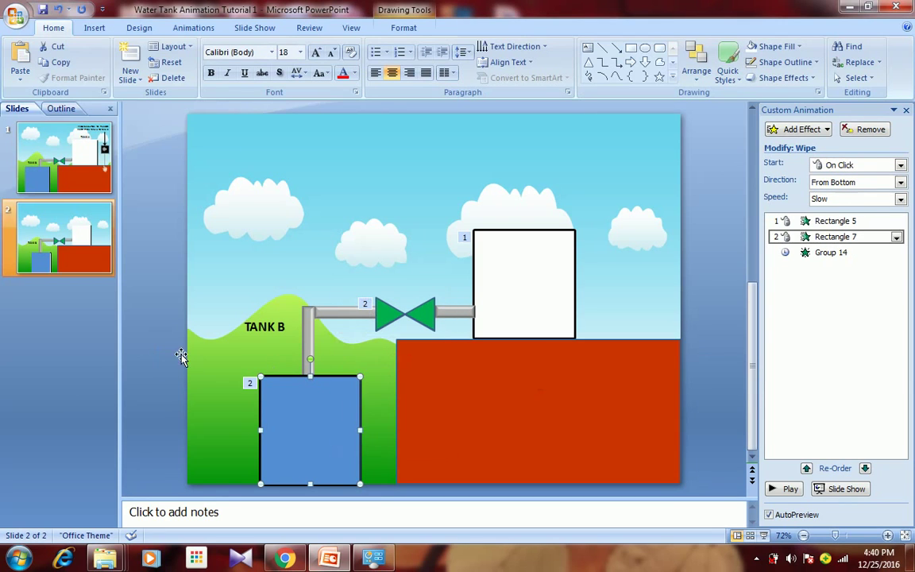
pyautogui.click(161, 347)
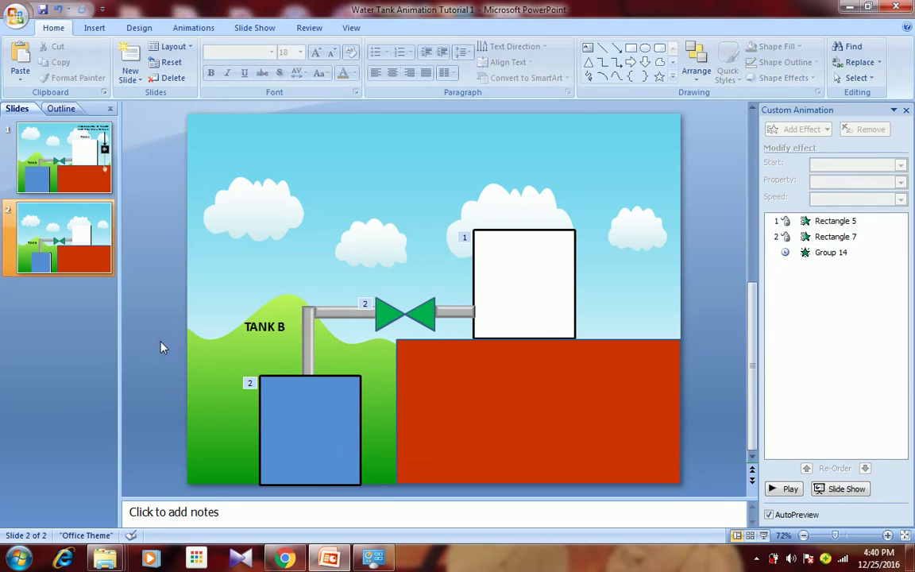
pyautogui.click(385, 318)
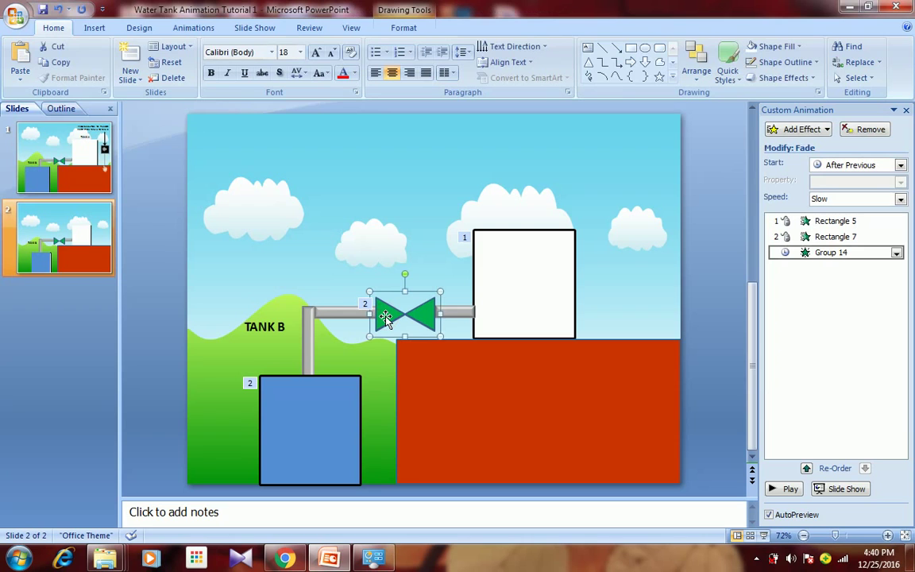
pyautogui.press('Delete')
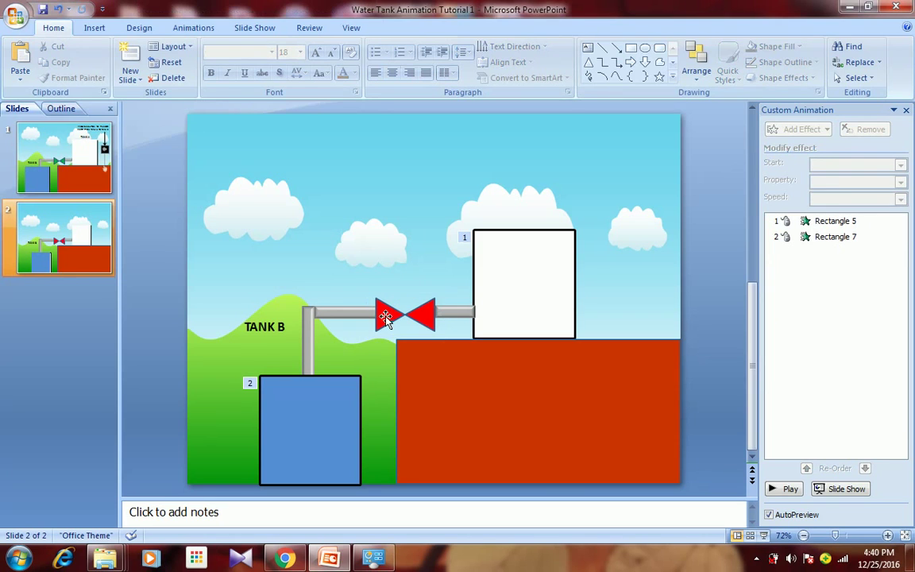
# Step: Replace the old red valve with a small isosceles triangle rotated to point right
pyautogui.click(385, 317)
pyautogui.press('Delete')
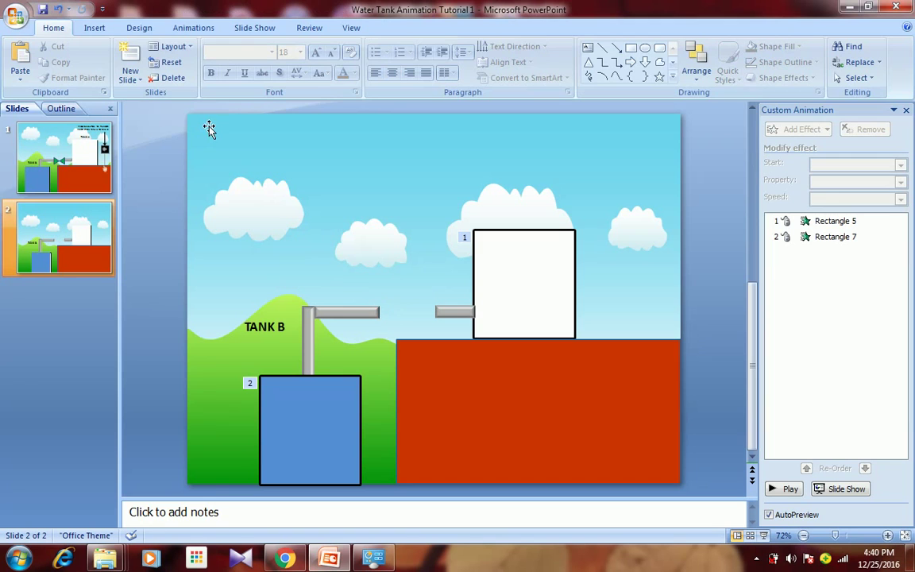
pyautogui.click(94, 28)
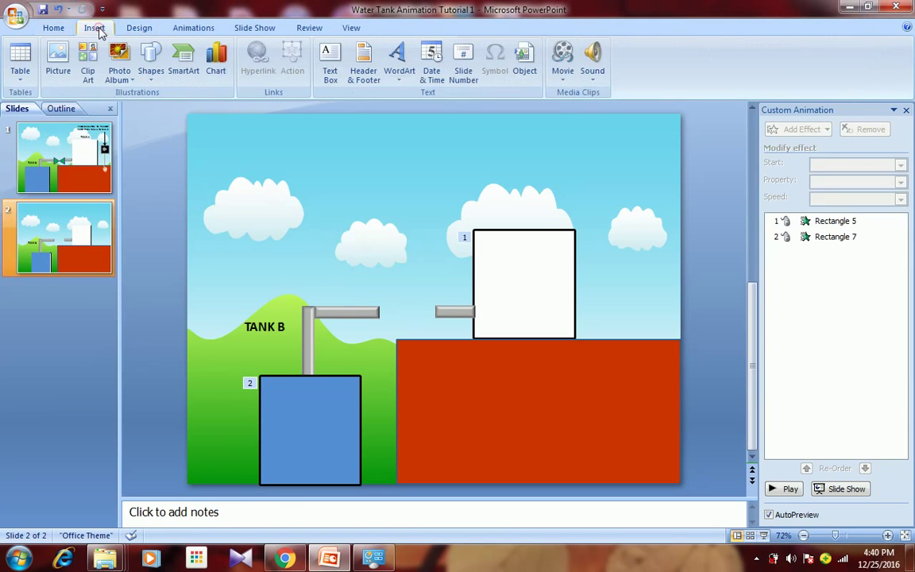
pyautogui.click(151, 65)
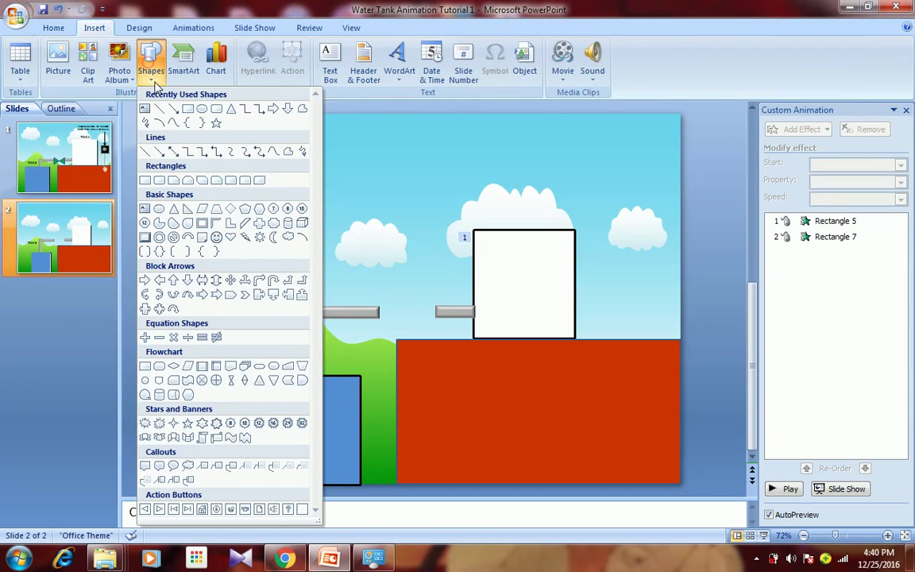
pyautogui.click(230, 109)
pyautogui.moveTo(293, 173)
pyautogui.mouseDown()
pyautogui.moveTo(312, 200)
pyautogui.moveTo(327, 199)
pyautogui.mouseUp()
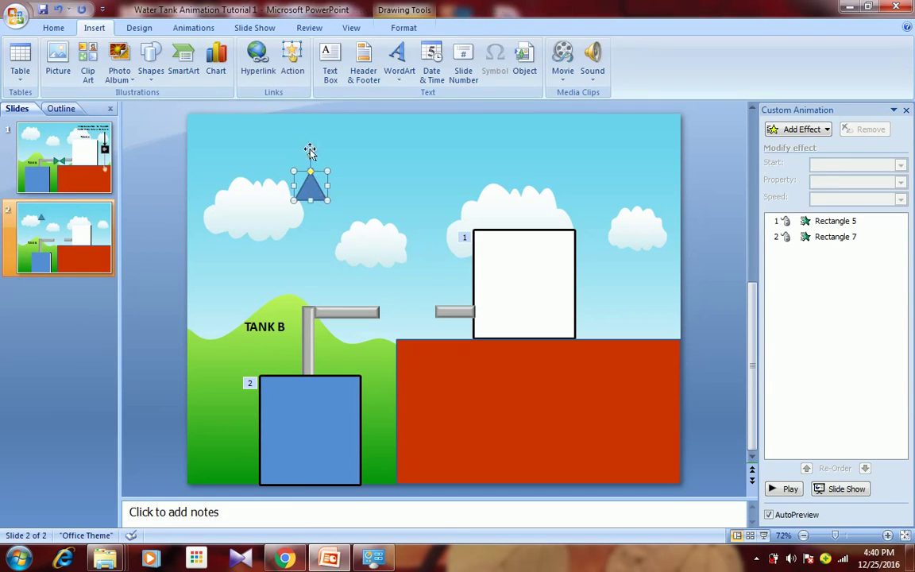
pyautogui.moveTo(310, 153)
pyautogui.mouseDown()
pyautogui.moveTo(341, 171)
pyautogui.moveTo(343, 186)
pyautogui.mouseUp()
# Step: Fill the triangle with red
pyautogui.click(404, 28)
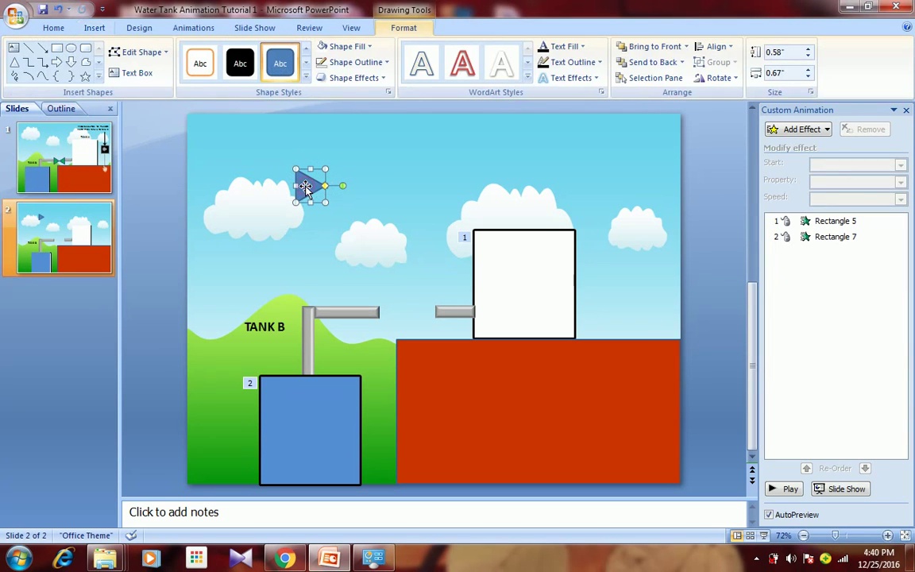
pyautogui.click(348, 46)
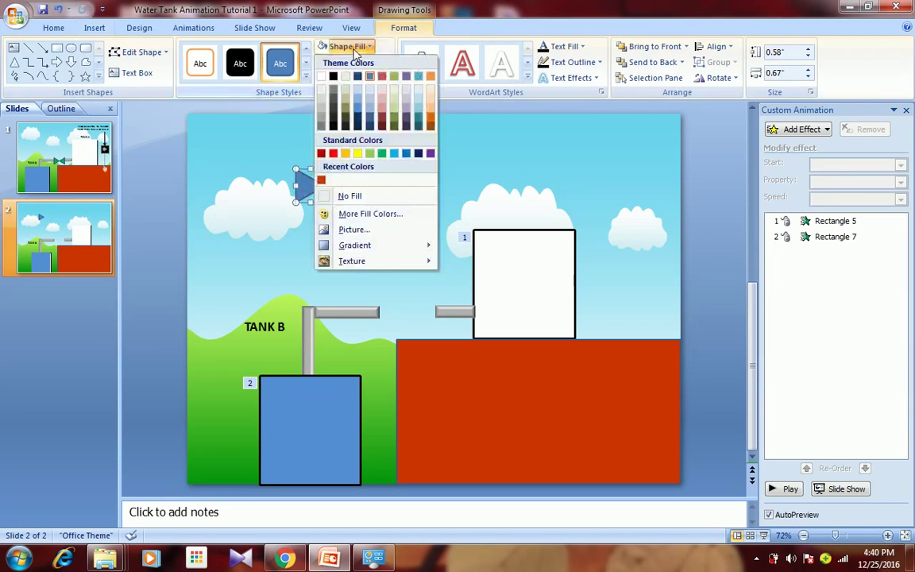
pyautogui.click(332, 154)
# Step: Duplicate the red triangle to its right and nudge the copy up slightly
pyautogui.click(296, 208)
pyautogui.click(304, 195)
pyautogui.moveTo(303, 198); pyautogui.dragTo(349, 188)
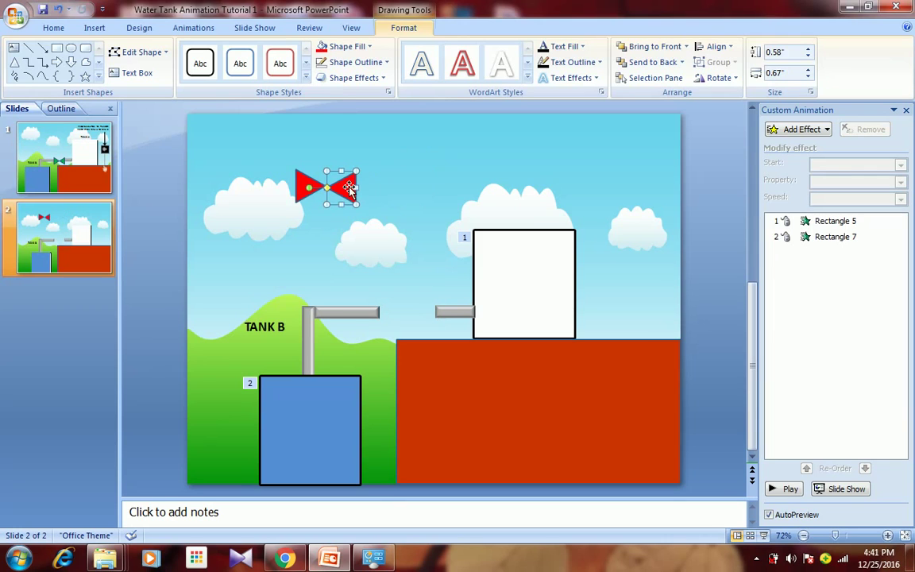
pyautogui.hotkey('ctrl', 'Up')
pyautogui.hotkey('ctrl', 'Up')
pyautogui.click(393, 180)
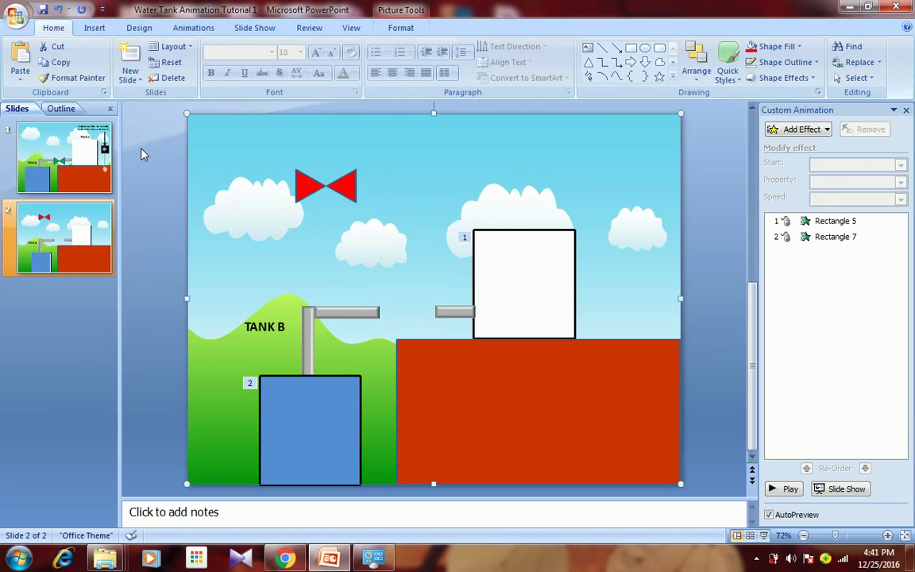
# Step: Group both red triangles and drag the valve group onto the horizontal pipe between the tanks
pyautogui.moveTo(139, 145)
pyautogui.mouseDown()
pyautogui.moveTo(404, 198)
pyautogui.moveTo(404, 206)
pyautogui.mouseUp()
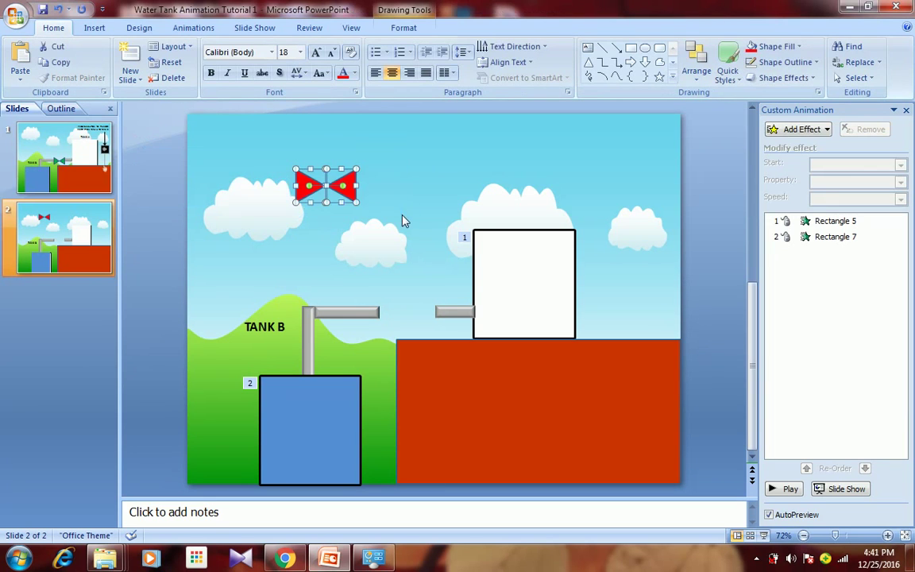
pyautogui.rightClick(347, 186)
pyautogui.moveTo(404, 246)
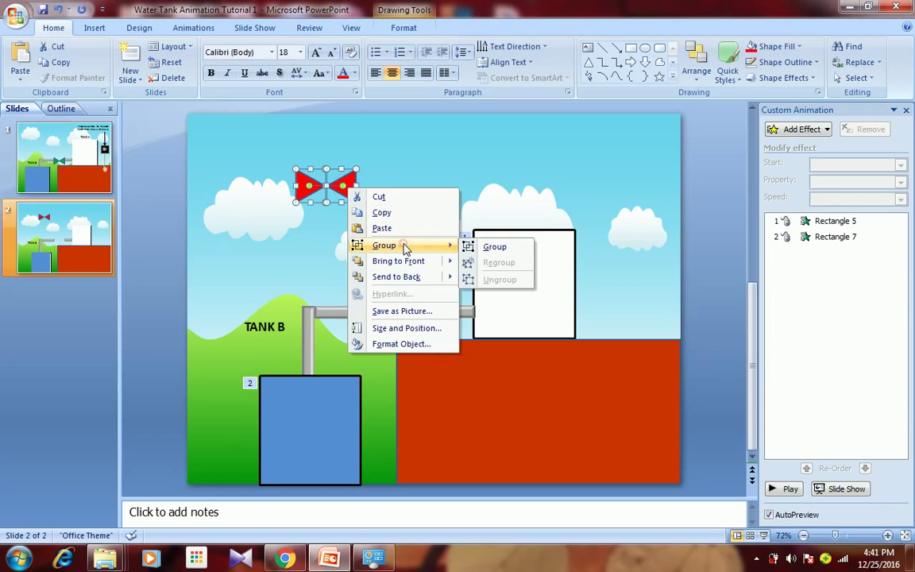
pyautogui.click(477, 248)
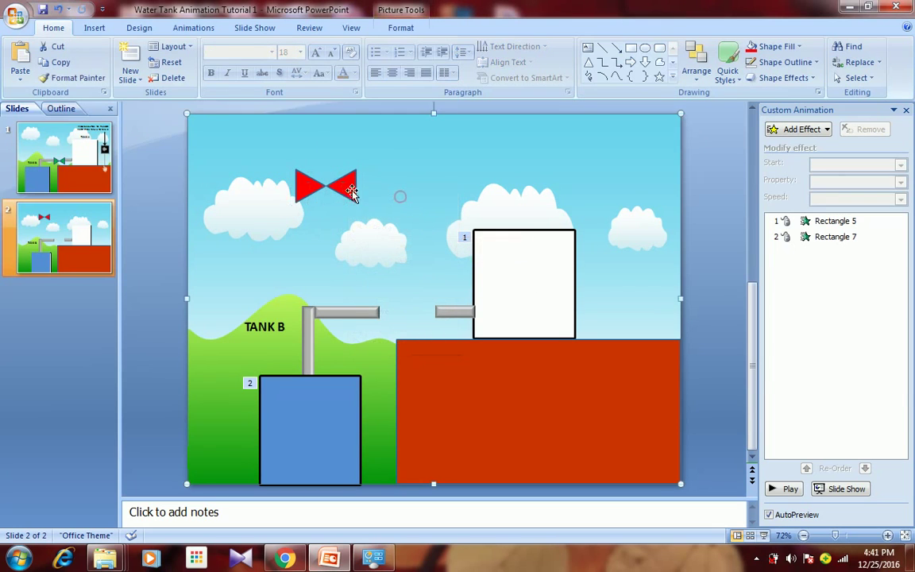
pyautogui.moveTo(345, 189); pyautogui.dragTo(423, 311)
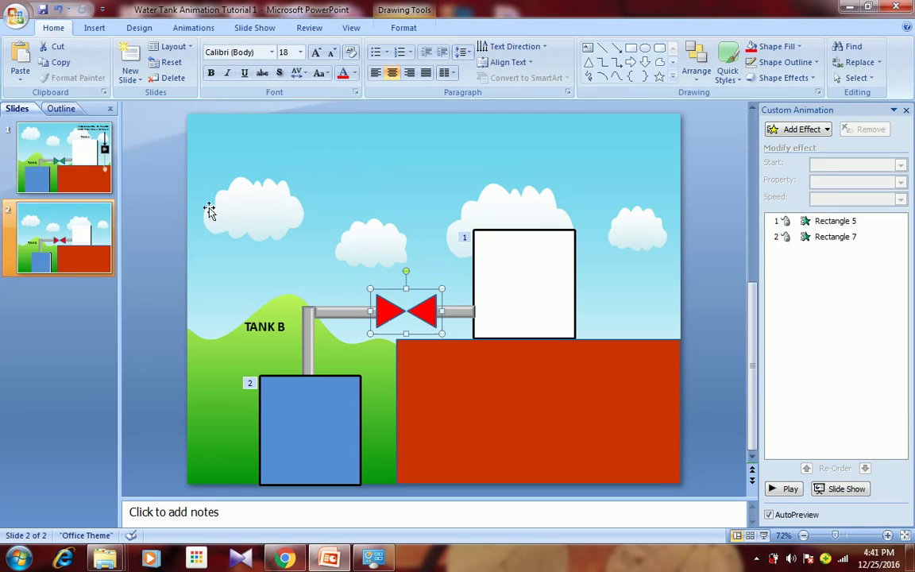
# Step: Duplicate the valve so the copy sits above the clouds
pyautogui.click(291, 266)
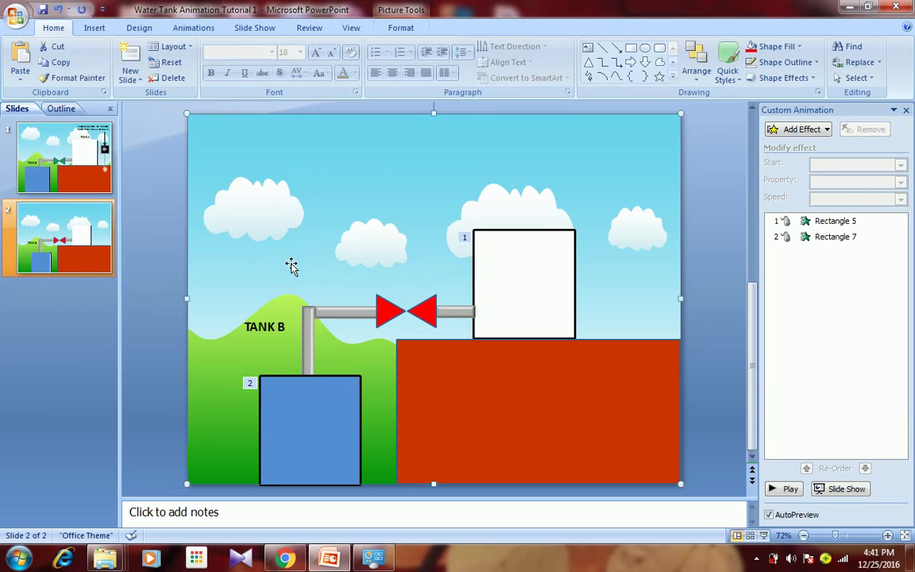
pyautogui.click(377, 296)
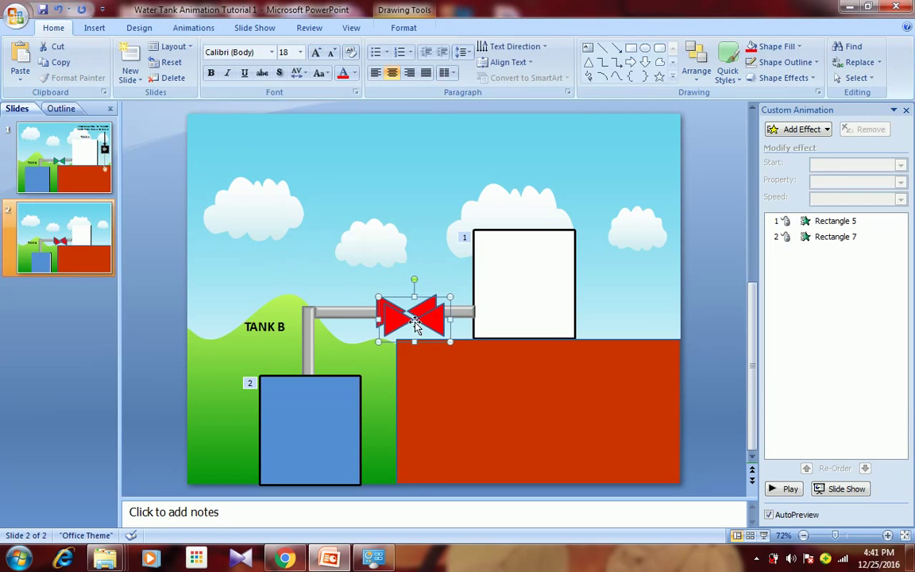
pyautogui.moveTo(377, 296); pyautogui.dragTo(349, 206)
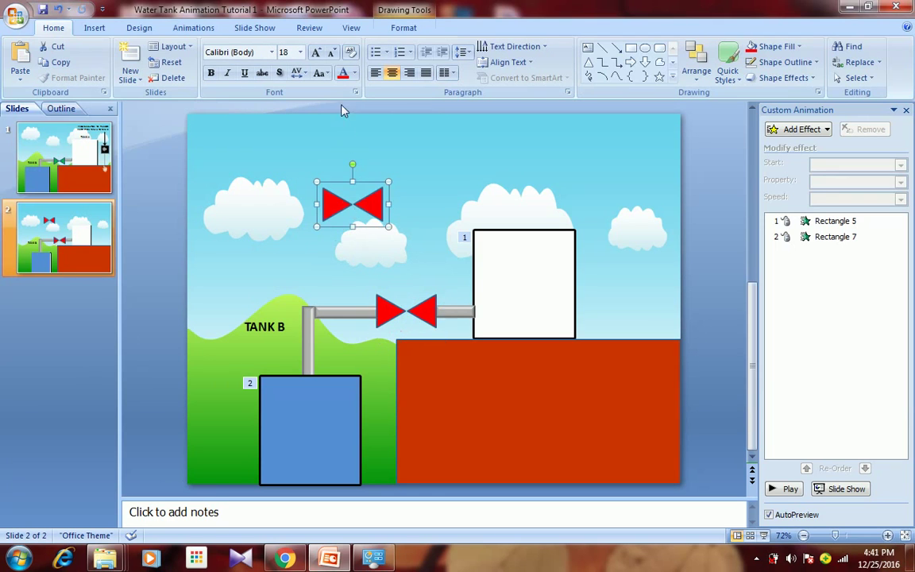
# Step: Fill the upper valve copy with light green
pyautogui.click(338, 185)
pyautogui.click(339, 187)
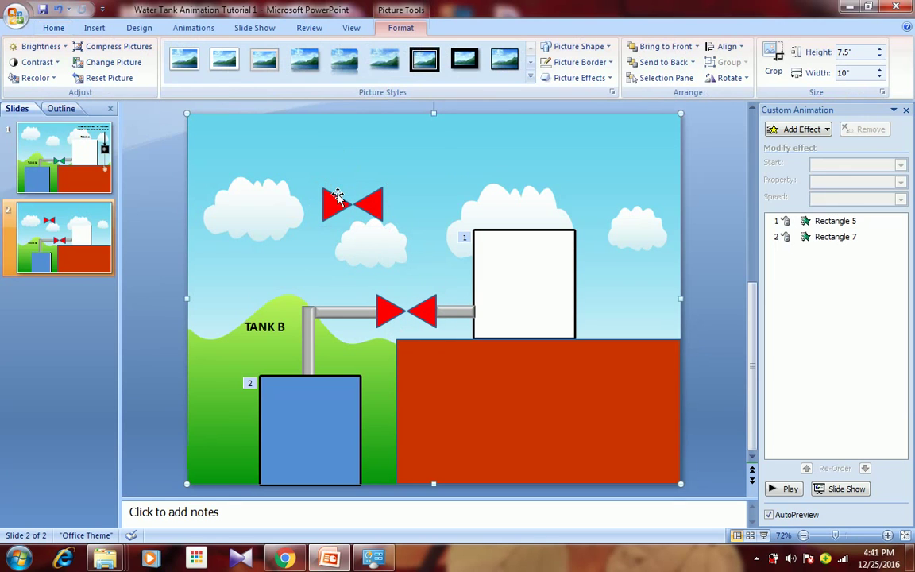
pyautogui.click(338, 197)
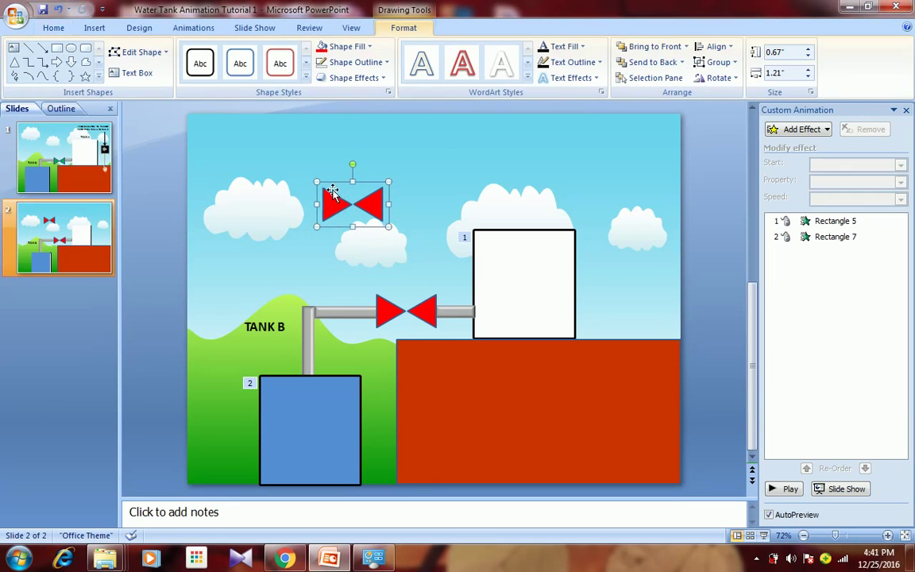
pyautogui.click(347, 46)
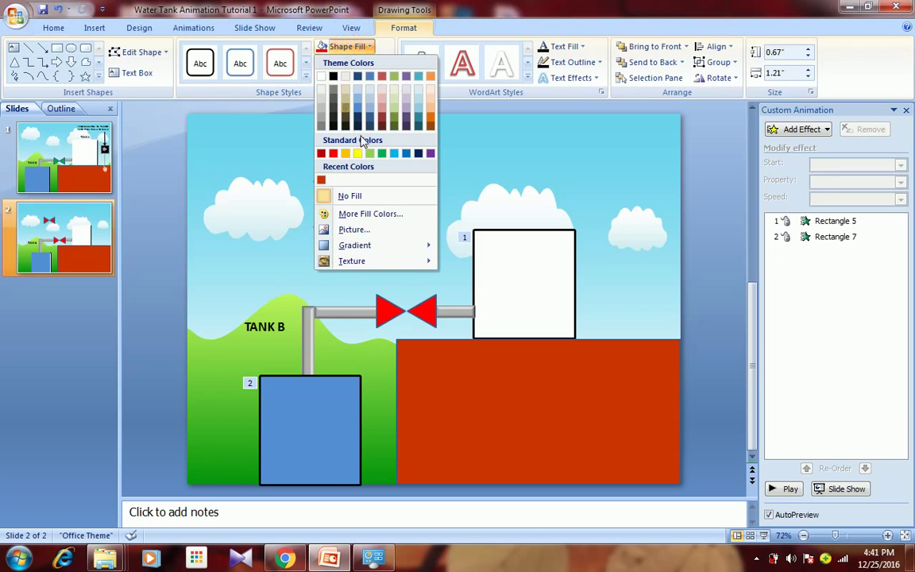
pyautogui.click(371, 155)
pyautogui.click(368, 151)
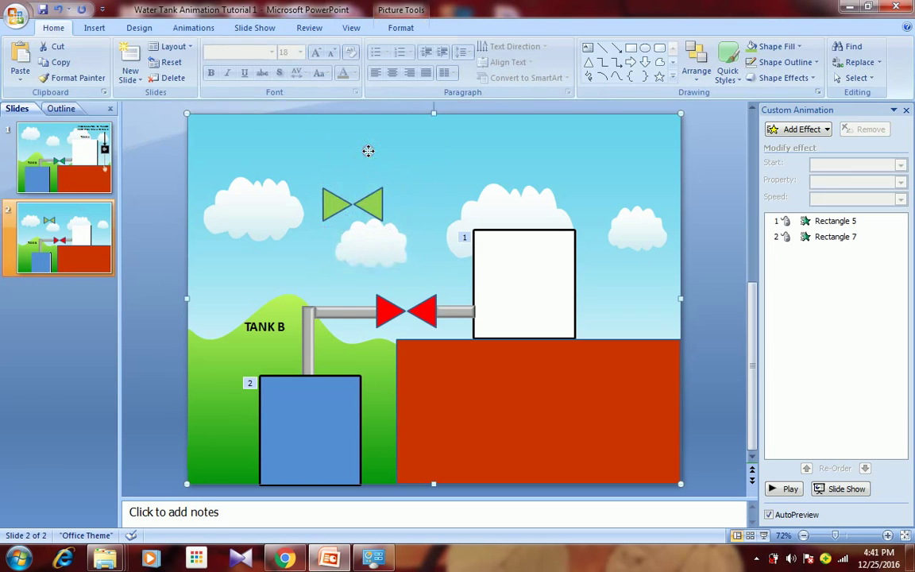
pyautogui.click(63, 157)
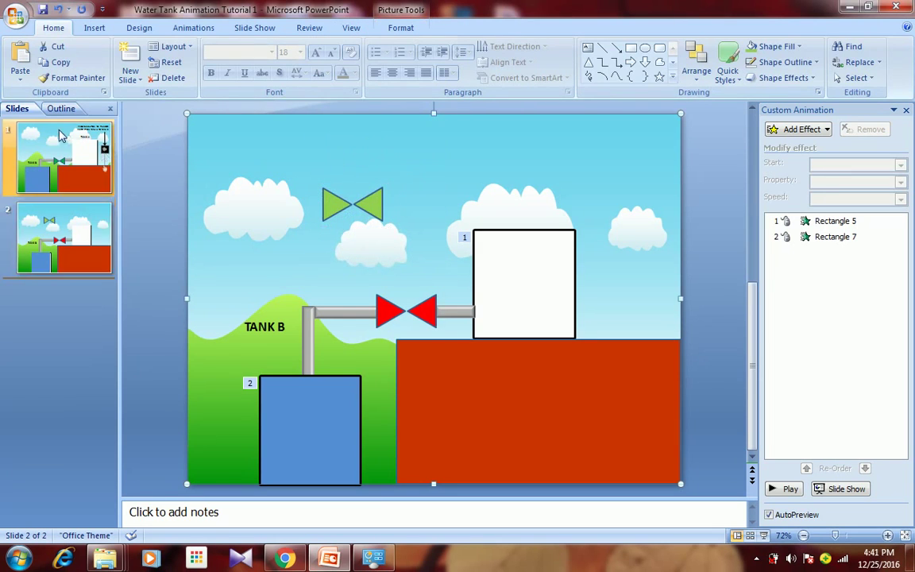
# Step: Copy the black push-button and its grey stand from slide 1 onto slide 2
pyautogui.click(648, 252)
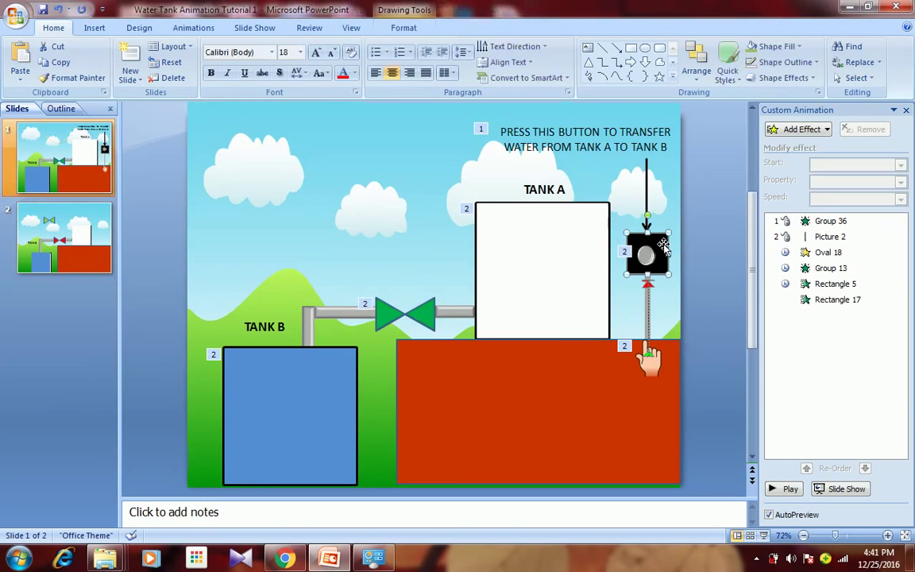
pyautogui.keyDown('shift'); pyautogui.click(647, 304); pyautogui.keyUp('shift')
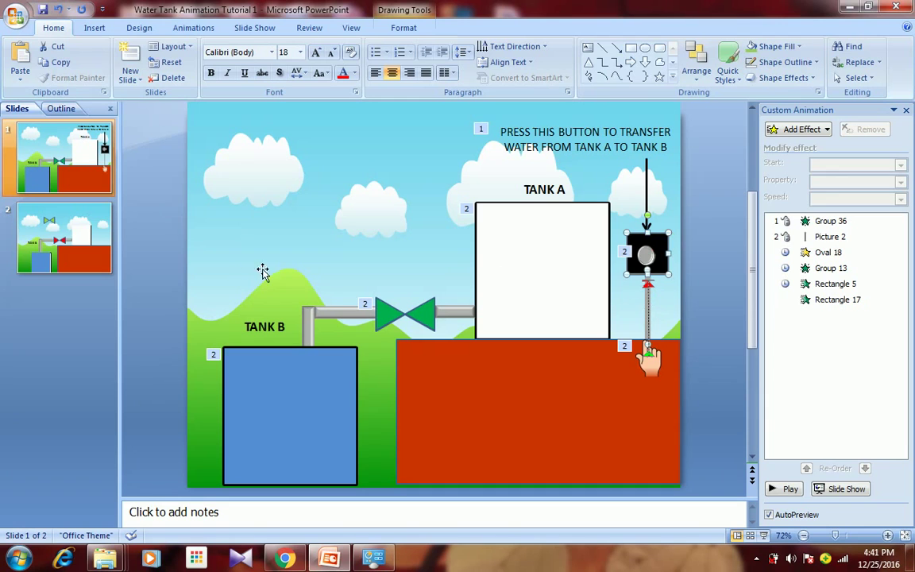
pyautogui.click(94, 238)
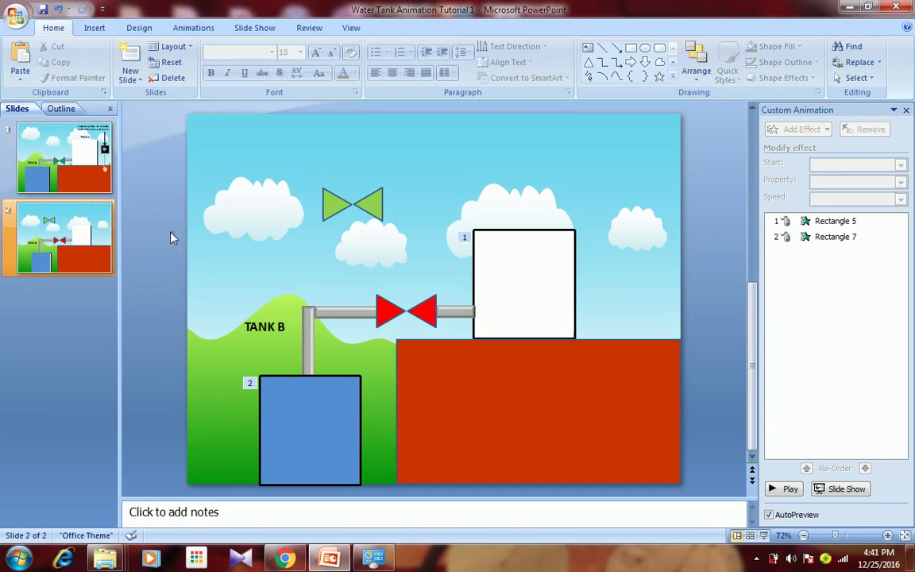
pyautogui.hotkey('ctrl', 'v')
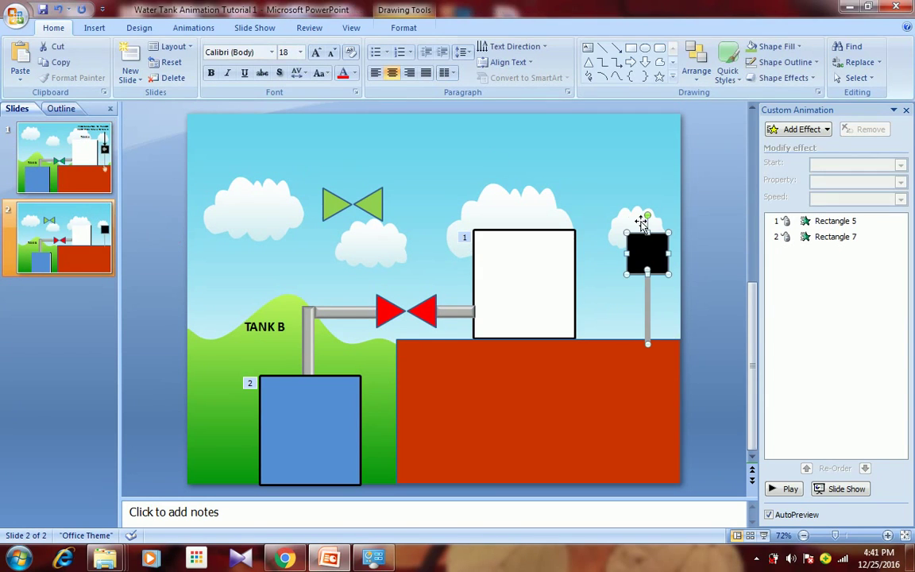
pyautogui.click(710, 286)
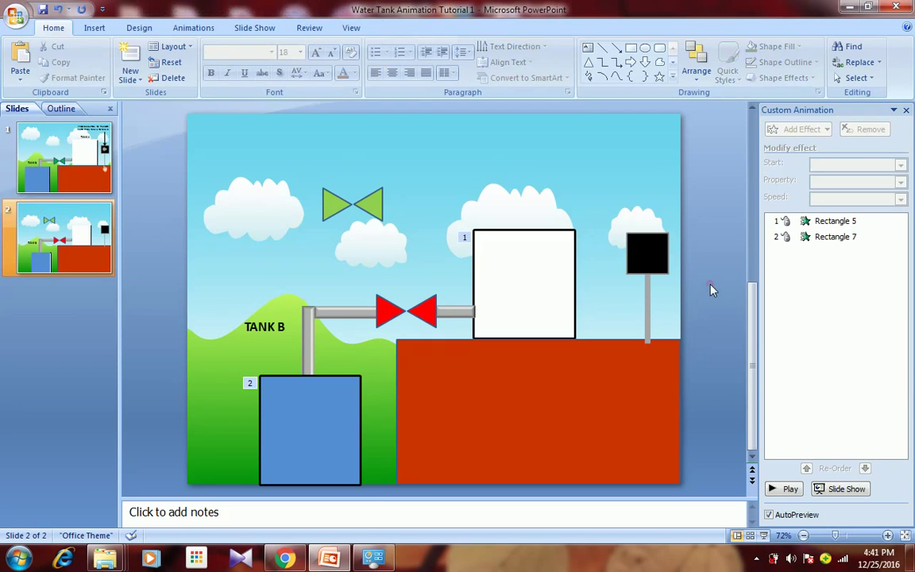
# Step: Change the red ground rectangle's stacking order so the button stands on it
pyautogui.click(651, 343)
pyautogui.rightClick(652, 344)
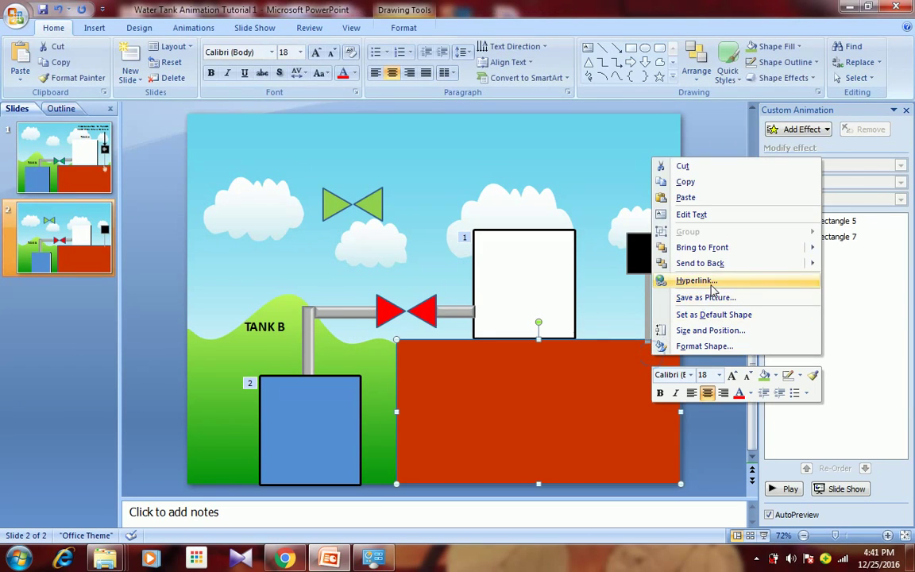
pyautogui.click(596, 248)
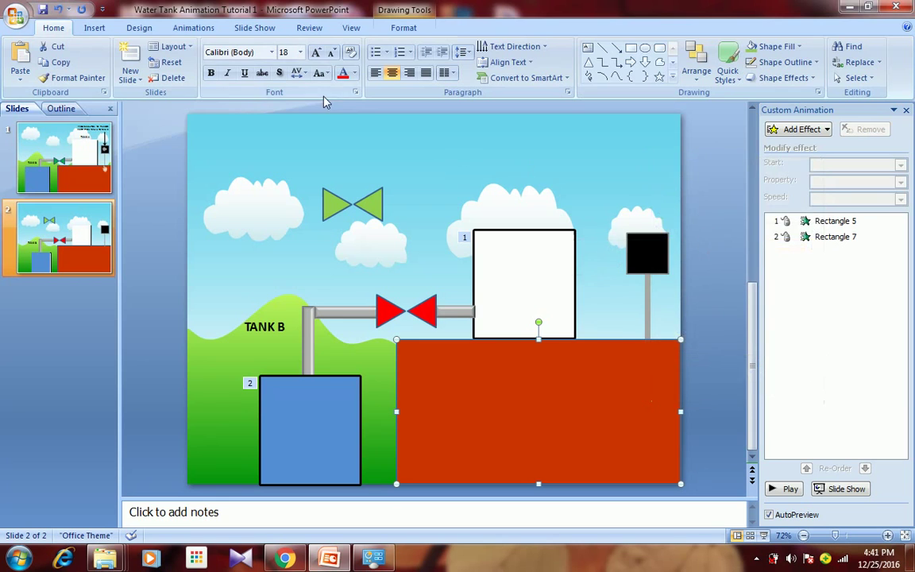
pyautogui.click(94, 28)
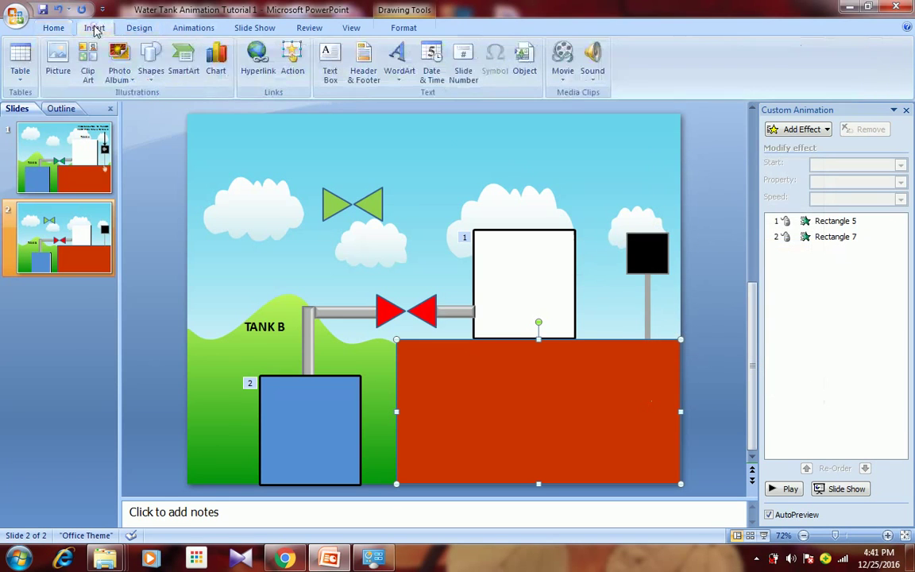
# Step: Draw a small circle near the top of the slide and set its outline colour
pyautogui.click(151, 73)
pyautogui.click(200, 108)
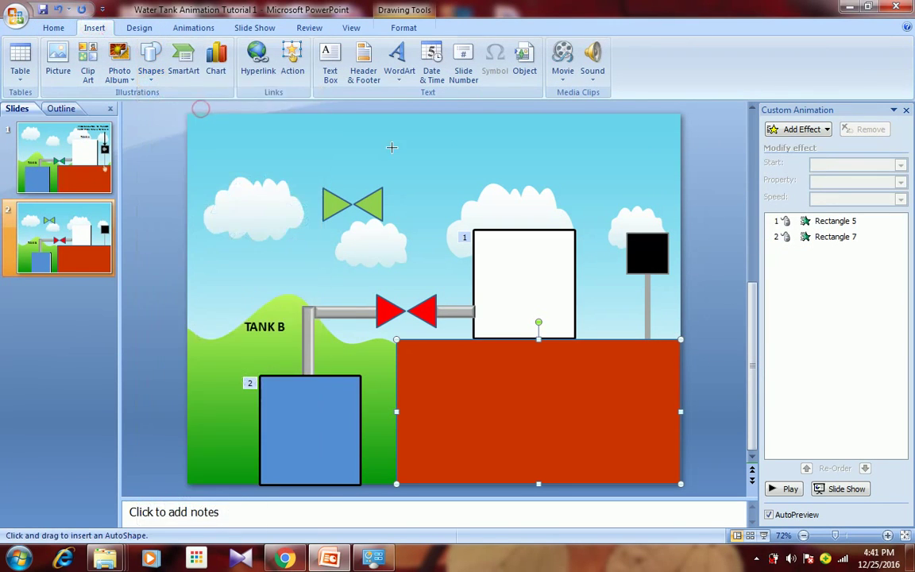
pyautogui.moveTo(391, 147); pyautogui.dragTo(402, 156)
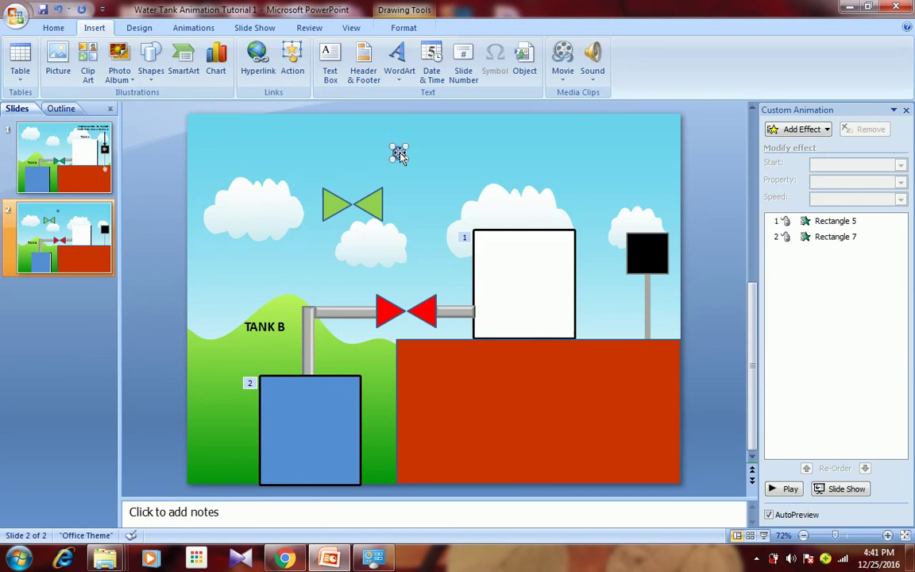
pyautogui.click(346, 47)
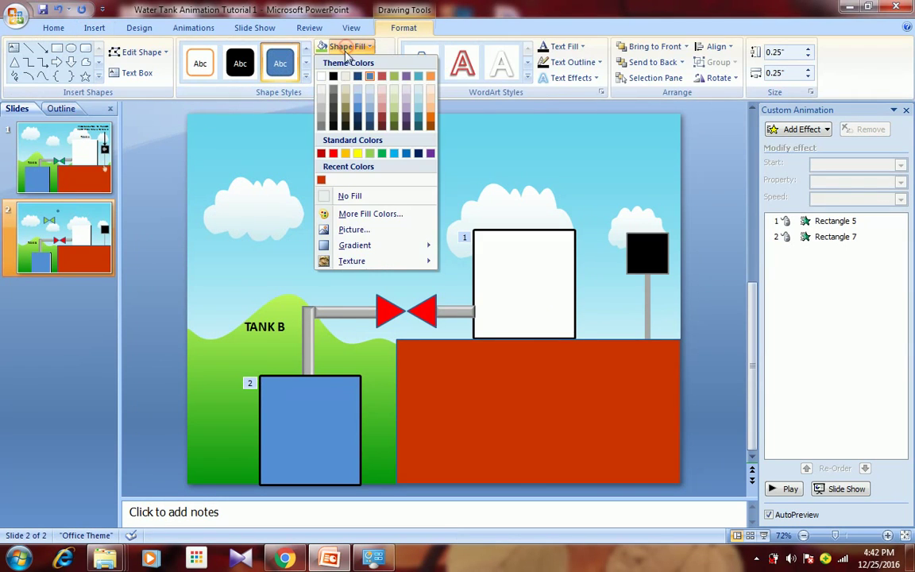
pyautogui.click(349, 63)
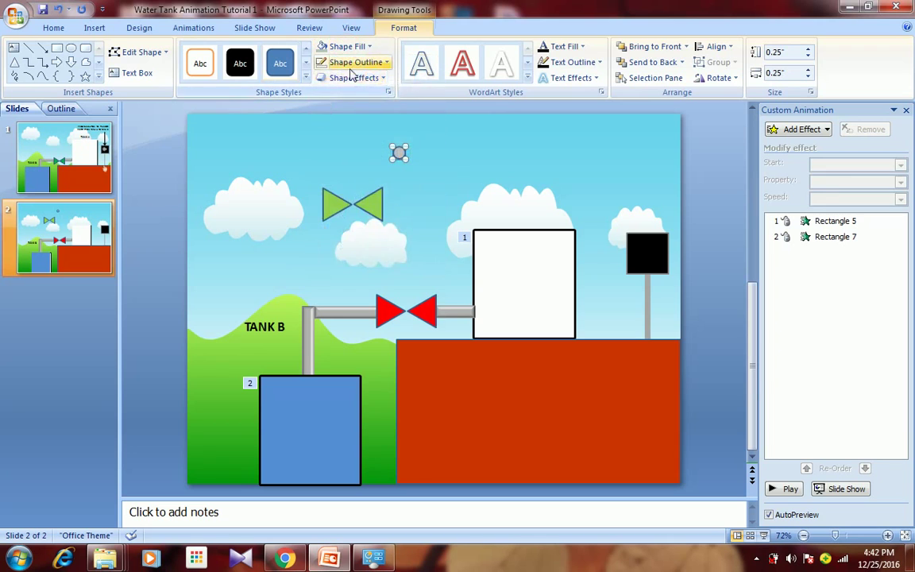
pyautogui.click(349, 63)
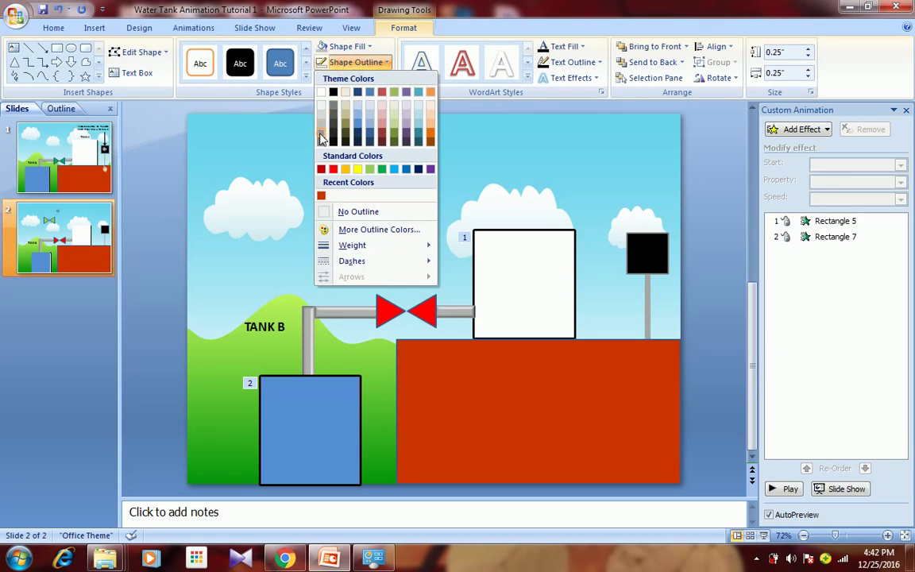
pyautogui.click(321, 140)
# Step: Give the circle the last preset bevel effect
pyautogui.click(361, 77)
pyautogui.moveTo(373, 106)
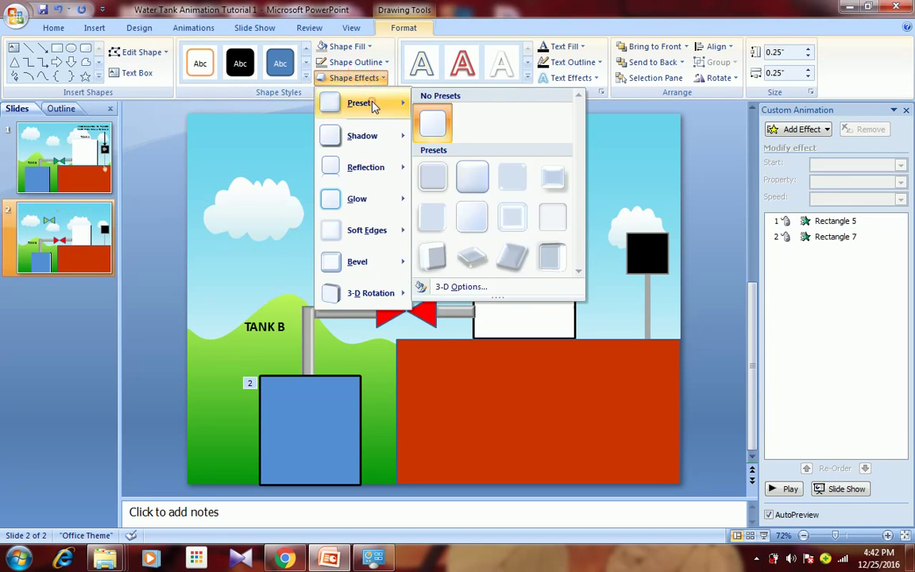
pyautogui.click(551, 256)
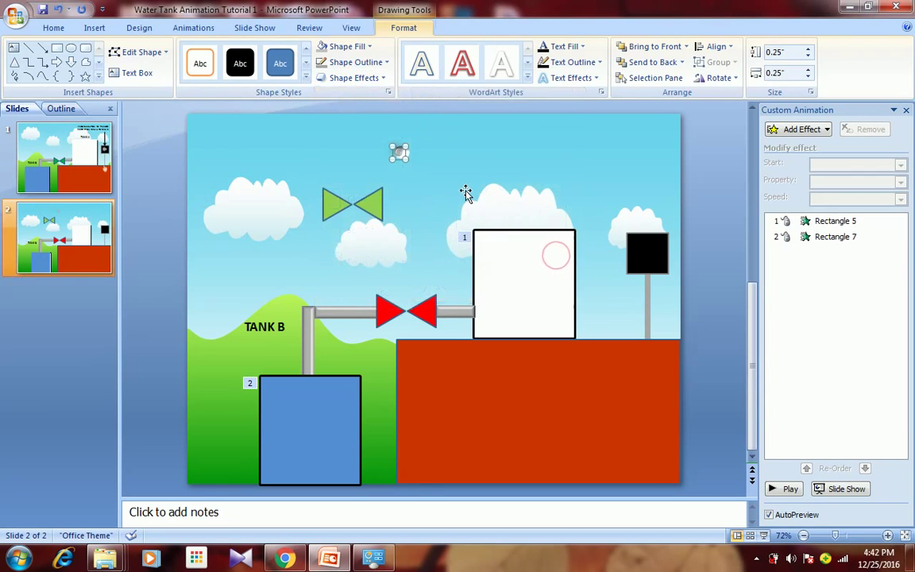
# Step: Move the bevelled circle into the black square of the push-button
pyautogui.click(466, 194)
pyautogui.doubleClick(400, 153)
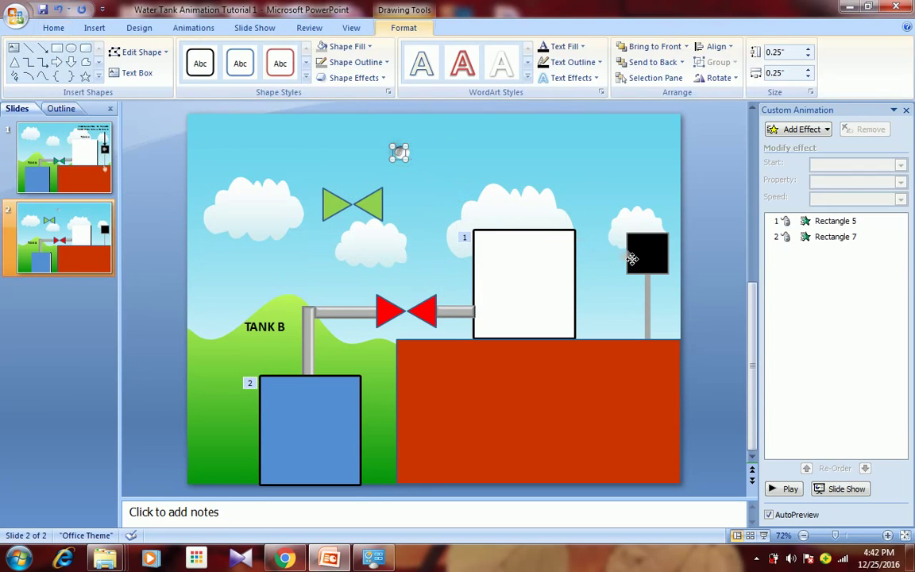
pyautogui.moveTo(649, 254); pyautogui.dragTo(650, 252)
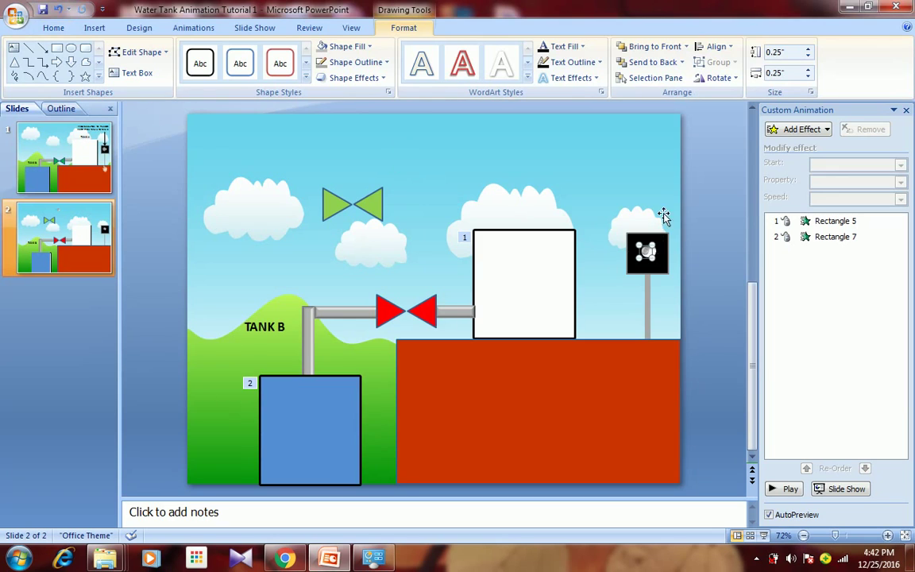
pyautogui.click(686, 203)
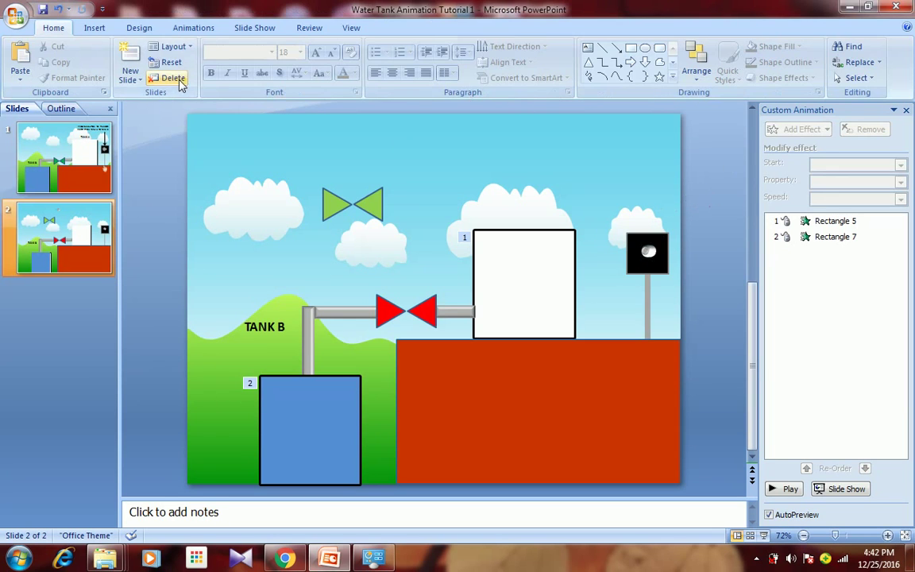
pyautogui.click(93, 34)
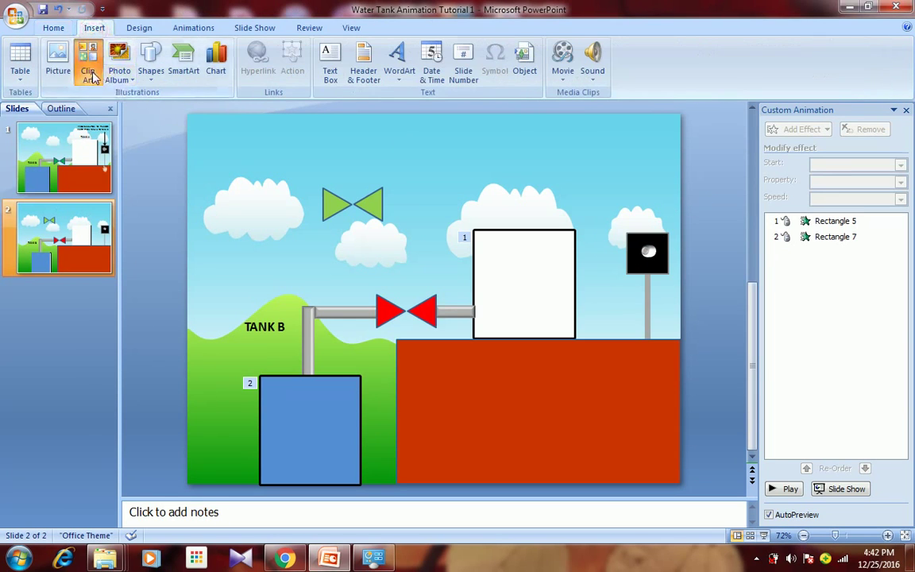
# Step: Search Clip Art for 'HAND' and insert the pointing-hand picture
pyautogui.click(88, 62)
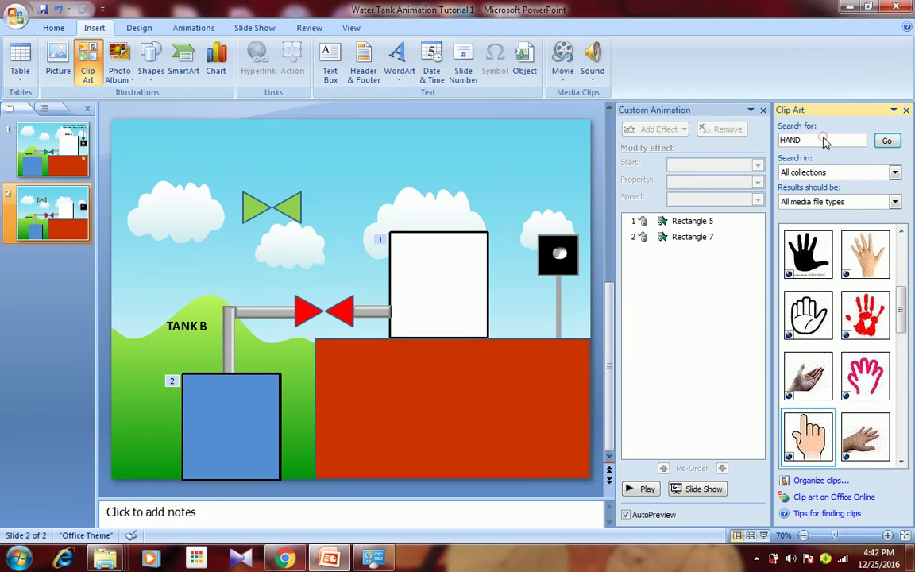
pyautogui.click(887, 141)
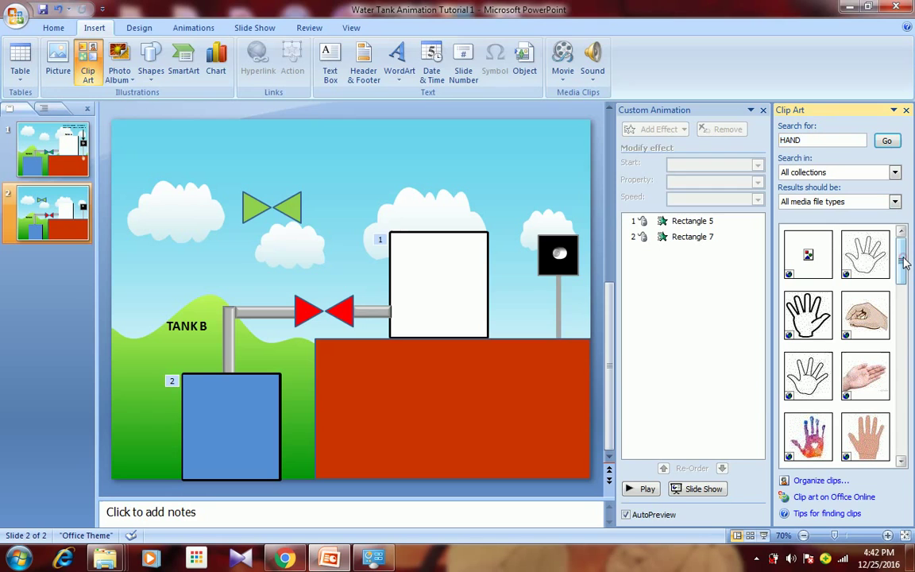
pyautogui.click(901, 462)
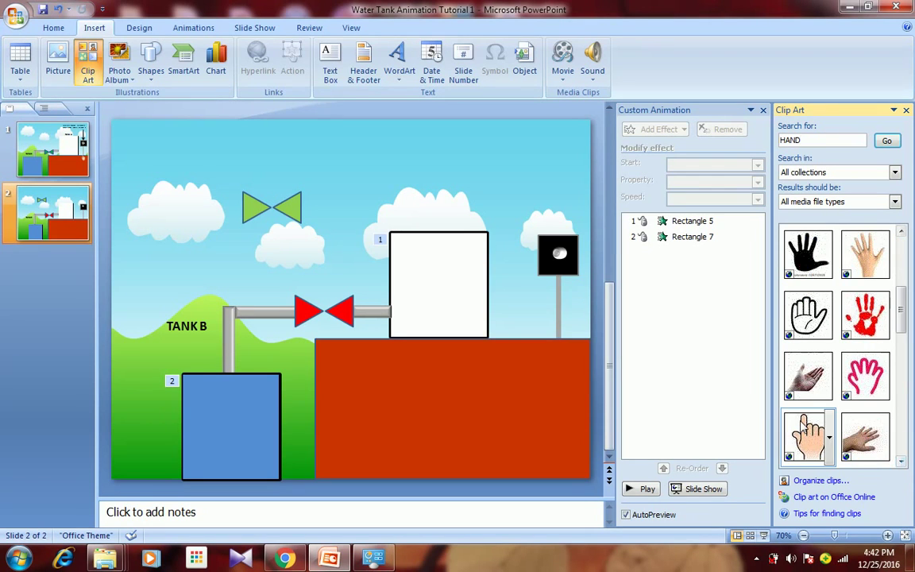
pyautogui.click(809, 429)
pyautogui.click(907, 110)
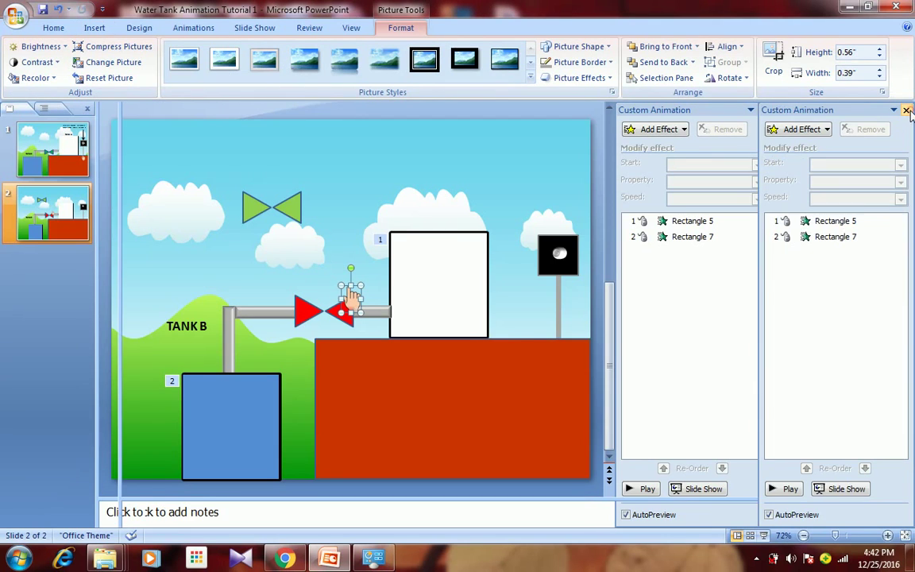
# Step: Move the hand image onto the black button
pyautogui.click(598, 163)
pyautogui.click(433, 297)
pyautogui.moveTo(640, 339); pyautogui.dragTo(650, 276)
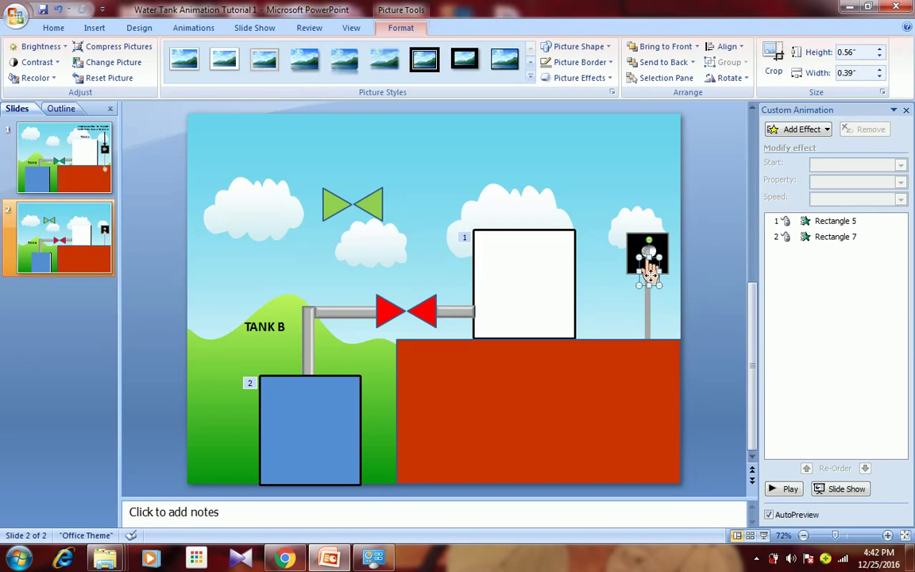
# Step: Add an on-click Down motion path to the hand
pyautogui.click(797, 129)
pyautogui.moveTo(782, 196)
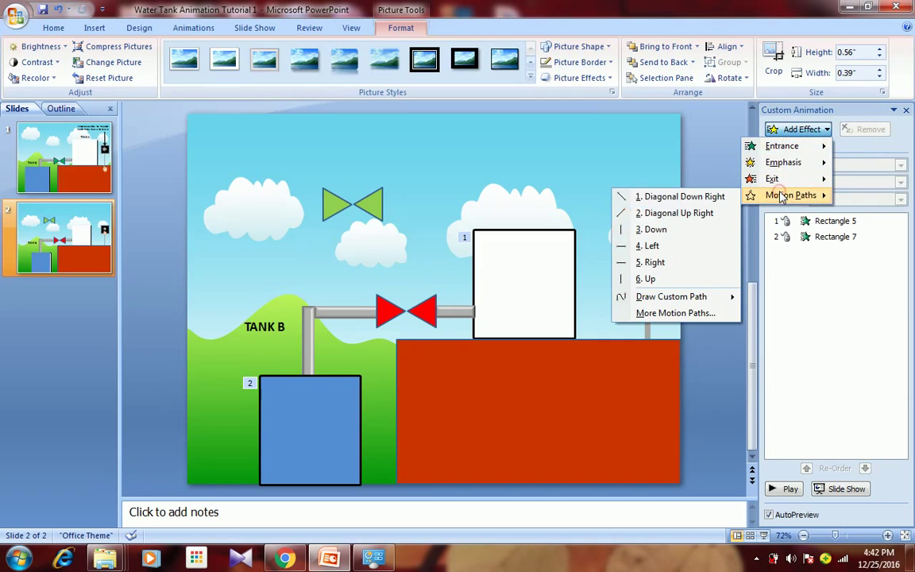
pyautogui.click(694, 241)
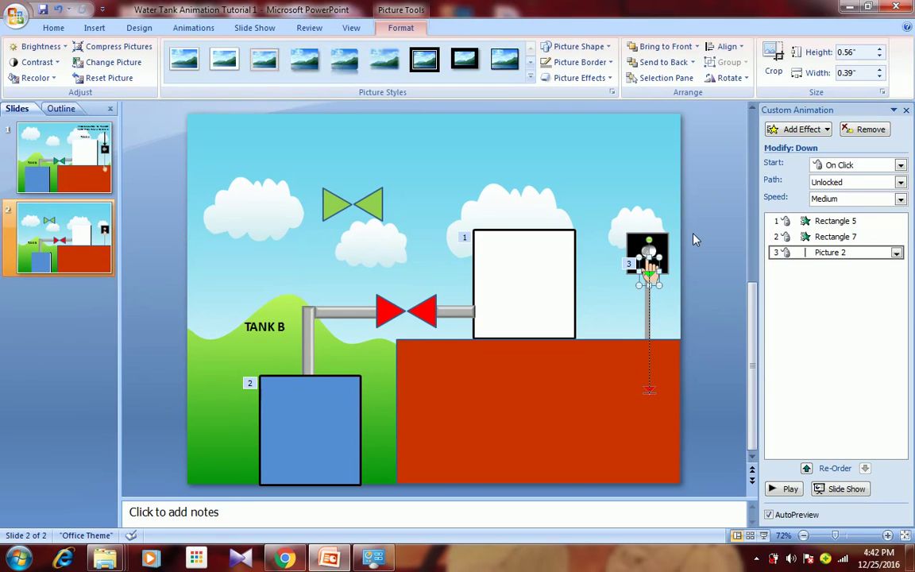
# Step: Duplicate the hand, move the copy beside the pole, and delete the copy's motion path
pyautogui.click(694, 240)
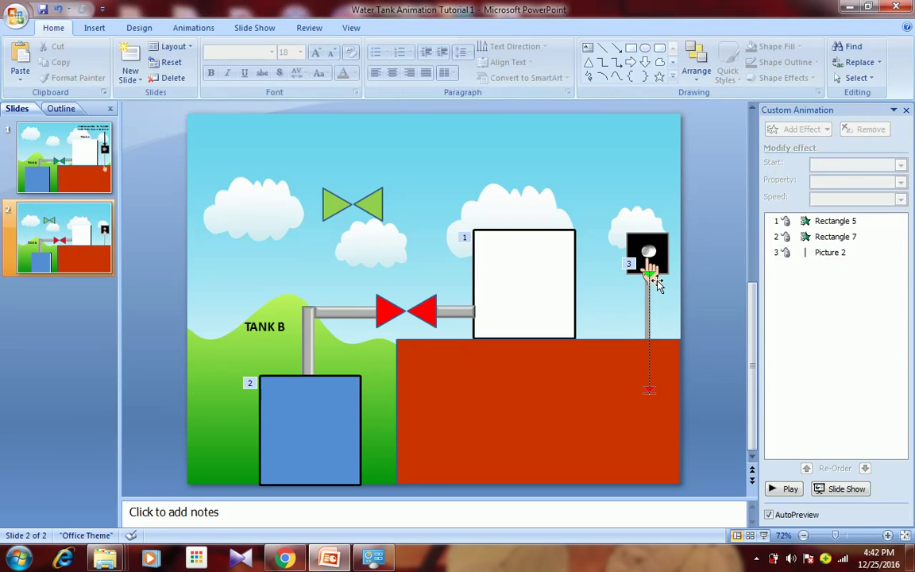
pyautogui.click(657, 284)
pyautogui.click(702, 291)
pyautogui.hotkey('ctrl', 'z')
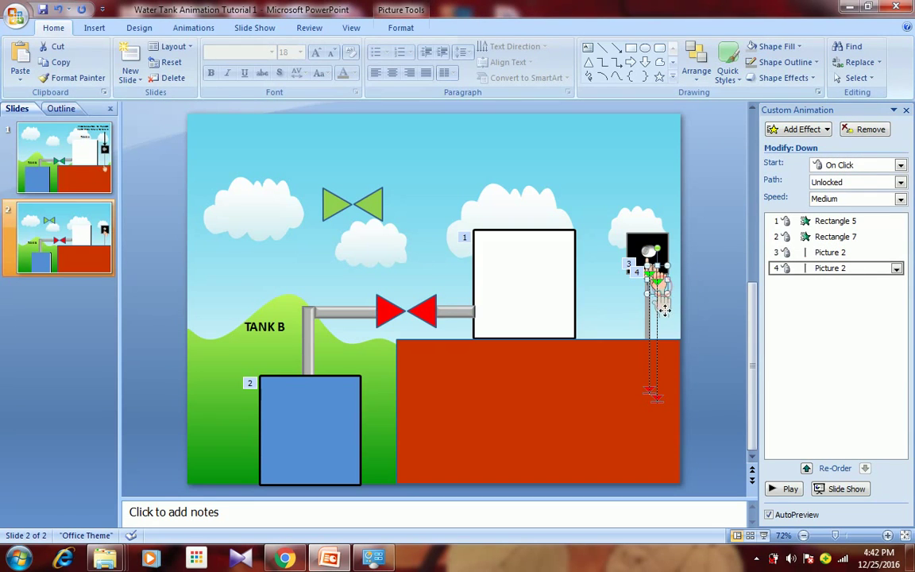
pyautogui.moveTo(663, 332); pyautogui.dragTo(672, 367)
pyautogui.click(672, 377)
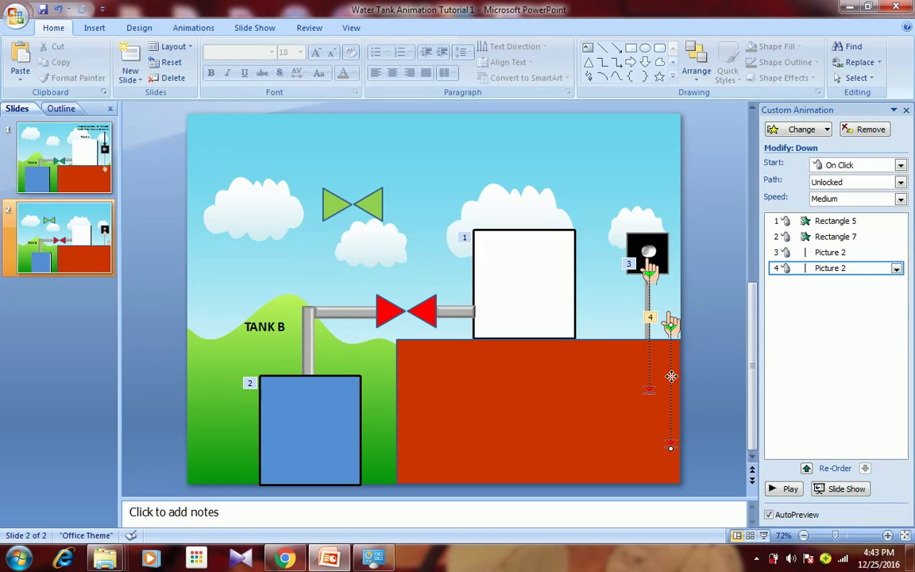
pyautogui.press('Delete')
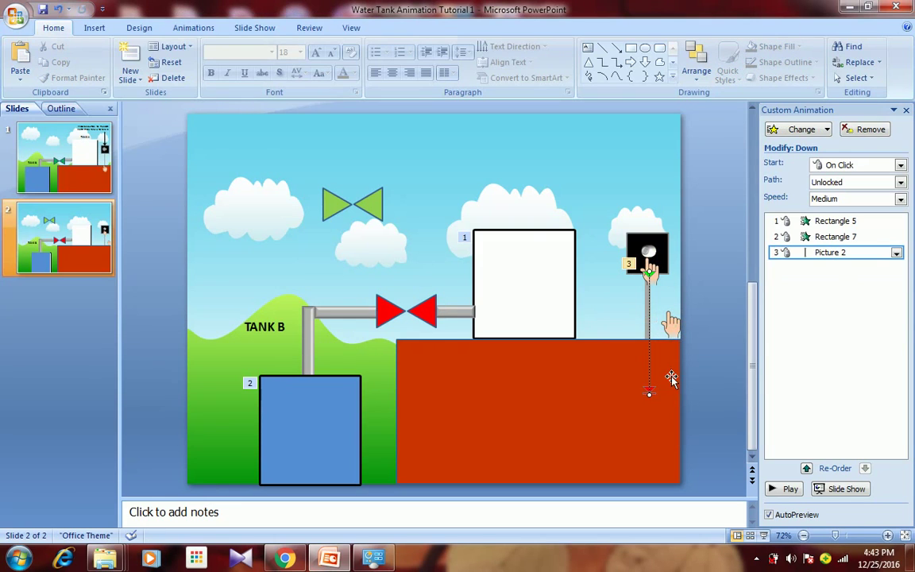
pyautogui.click(671, 322)
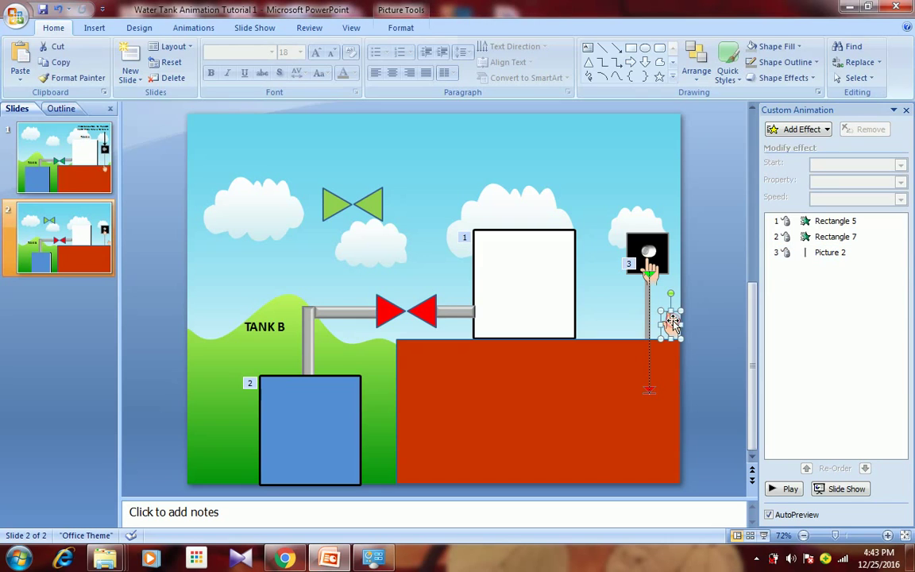
# Step: Give the hand copy an on-click Up motion path and drag its start lower
pyautogui.click(787, 130)
pyautogui.moveTo(770, 197)
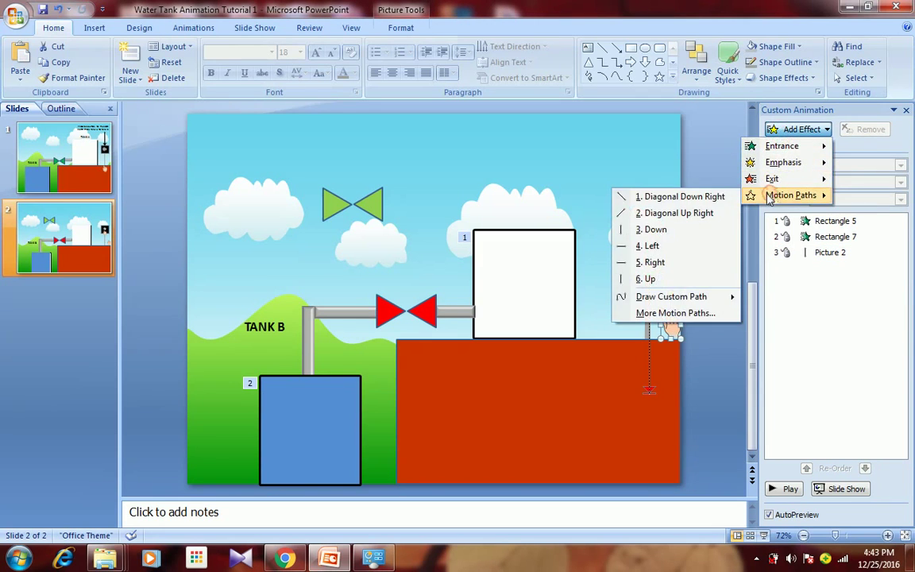
pyautogui.click(662, 279)
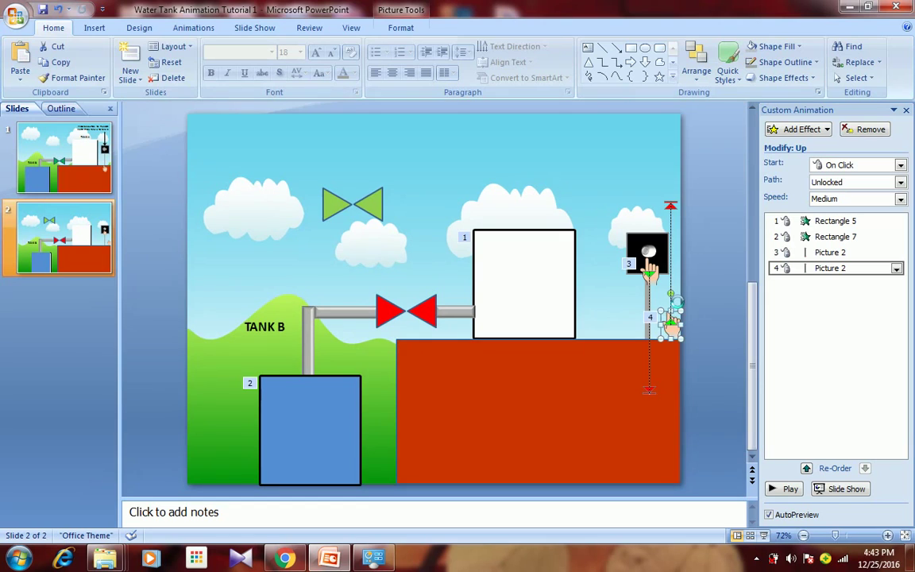
pyautogui.click(670, 205)
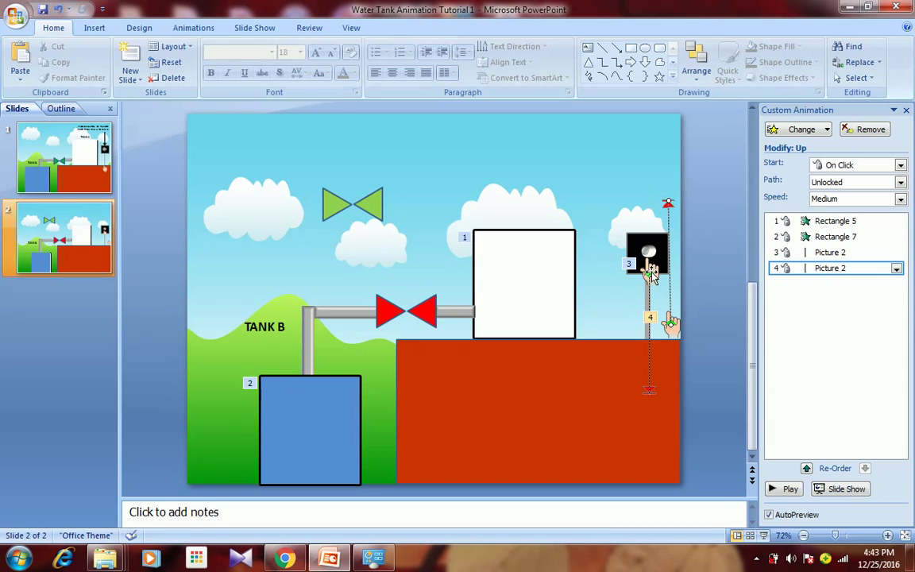
pyautogui.moveTo(668, 201); pyautogui.dragTo(669, 270)
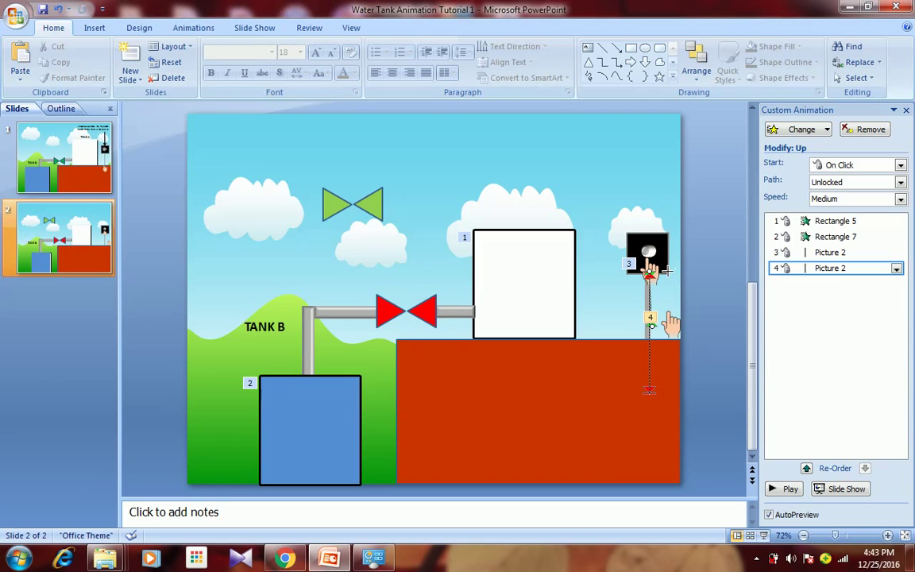
# Step: Delete the original hand and nudge the remaining hand and its Up path onto the pole
pyautogui.click(653, 273)
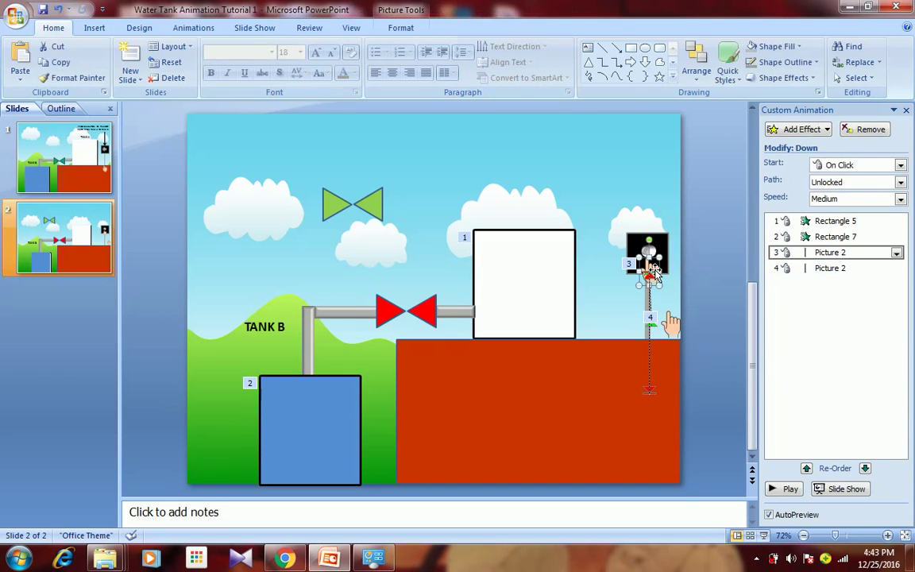
pyautogui.press('Delete')
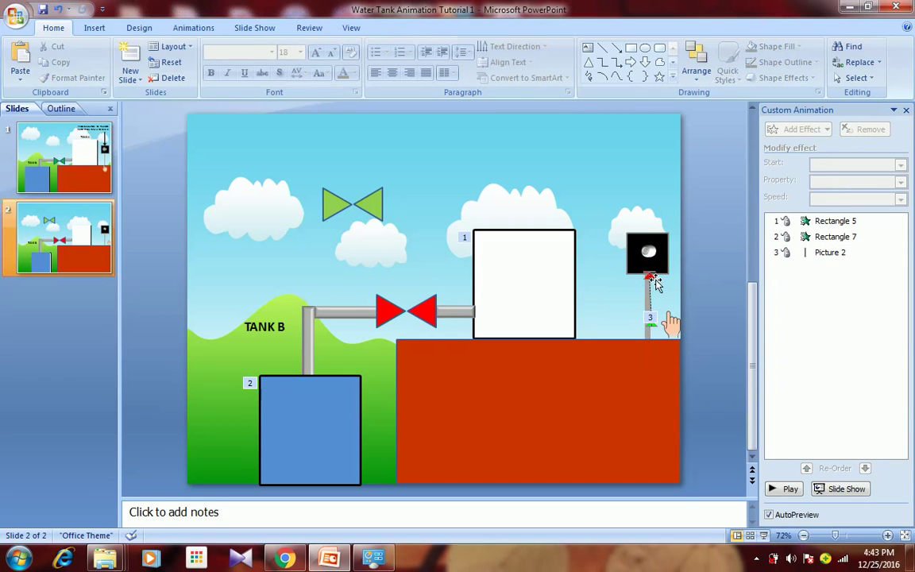
pyautogui.click(672, 326)
pyautogui.press('Left')
pyautogui.press('Left')
pyautogui.press('Left')
pyautogui.press('Left')
pyautogui.press('Left')
pyautogui.click(625, 296)
pyautogui.press('Right')
pyautogui.press('Right')
pyautogui.press('Right')
pyautogui.press('Right')
pyautogui.press('Right')
pyautogui.press('Right')
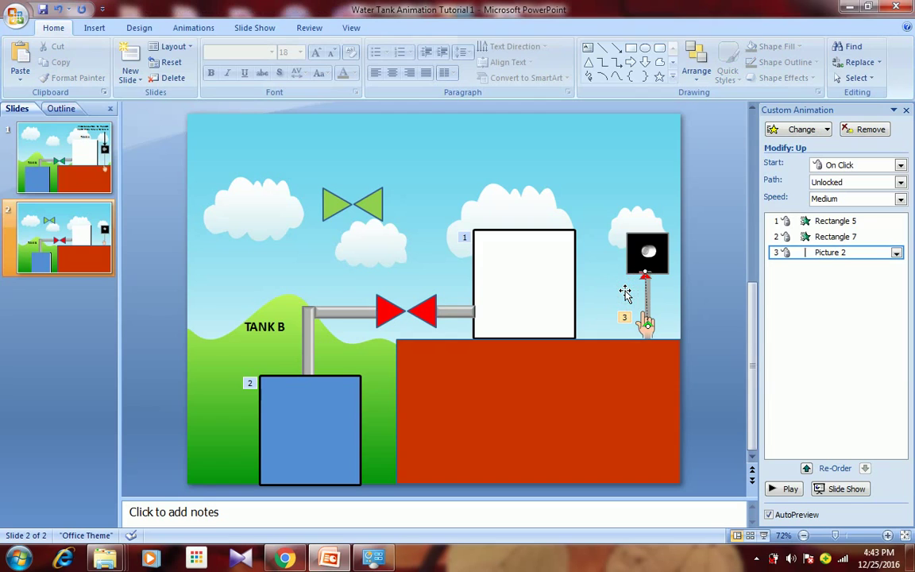
pyautogui.click(695, 306)
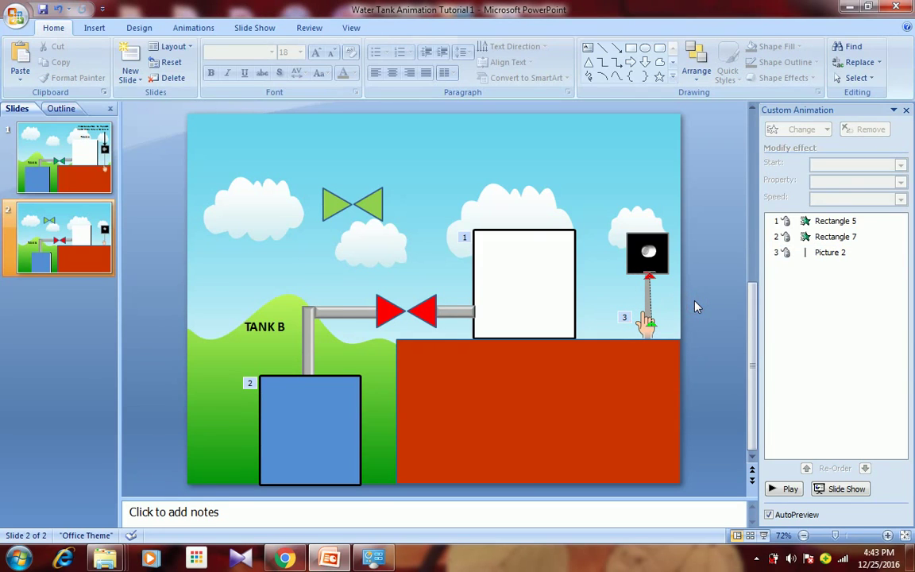
pyautogui.click(83, 30)
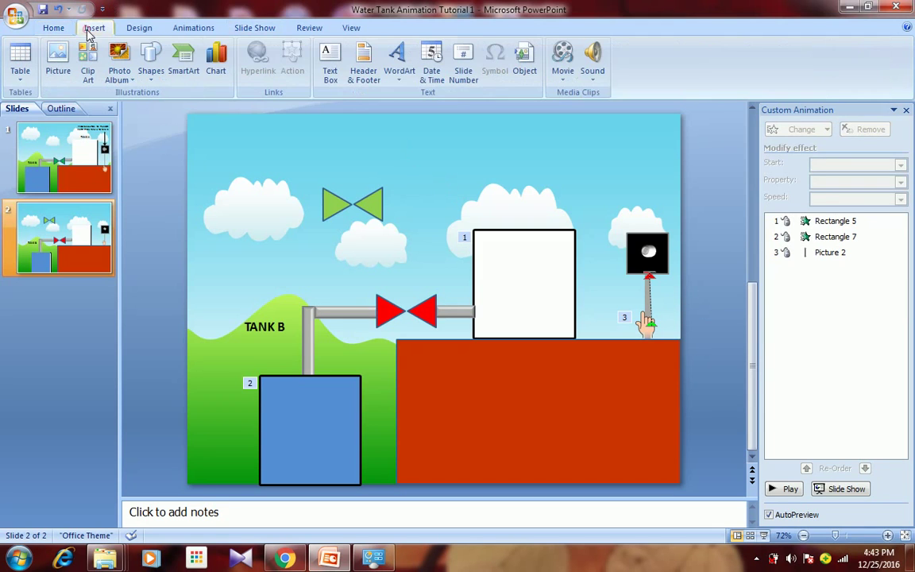
# Step: Draw a text box reading 'PRESS THIS BUTTON TO TRANSFER WATER FROM TANK A TO TANK B'
pyautogui.click(325, 72)
pyautogui.moveTo(339, 133); pyautogui.dragTo(523, 197)
pyautogui.write('PRESS THIS BUTTON TO TR')
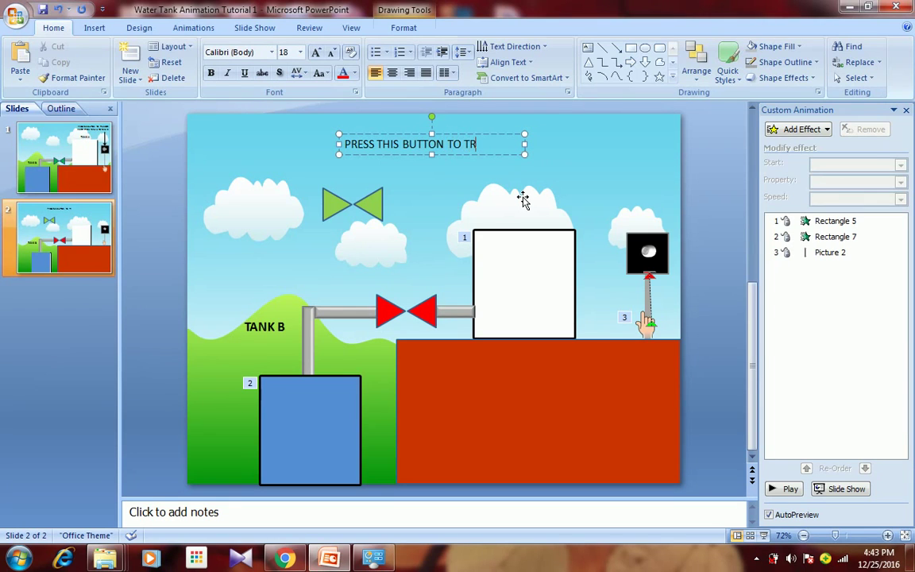
pyautogui.write('WATER FROM TANK A TO TANK B')
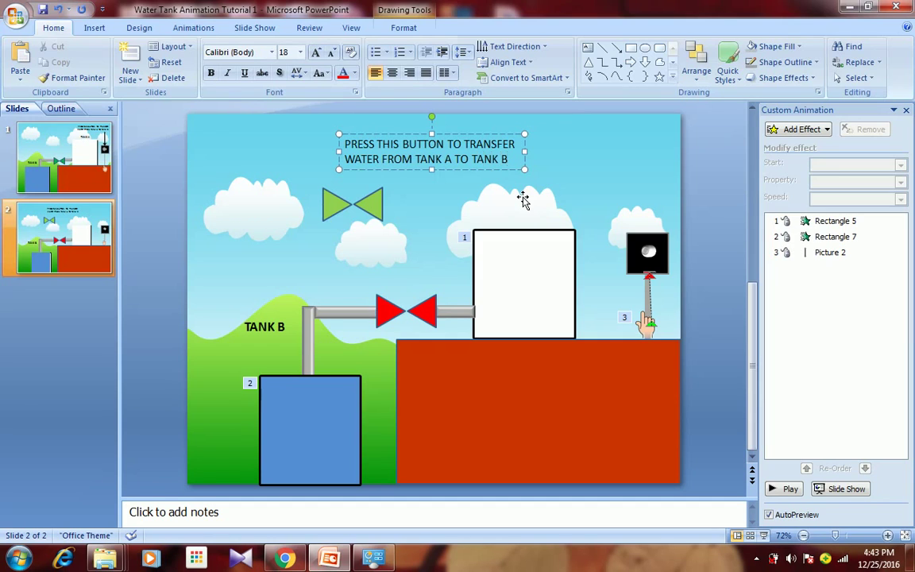
# Step: Centre the caption text and move its box to the slide's top-right corner
pyautogui.hotkey('ctrl', 'e')
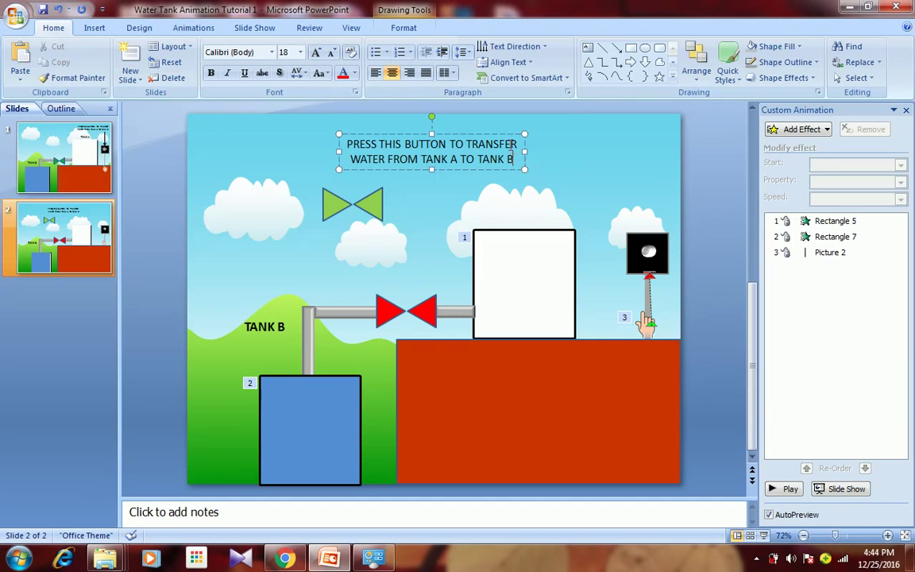
pyautogui.moveTo(506, 138); pyautogui.dragTo(663, 118)
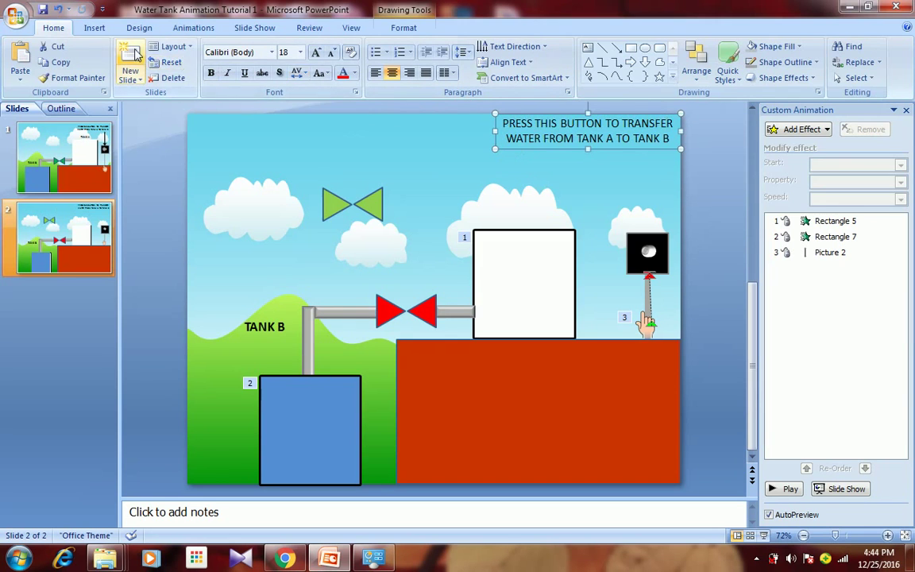
pyautogui.click(93, 28)
# Step: Draw a vertical downward arrow and colour its outline black
pyautogui.click(151, 65)
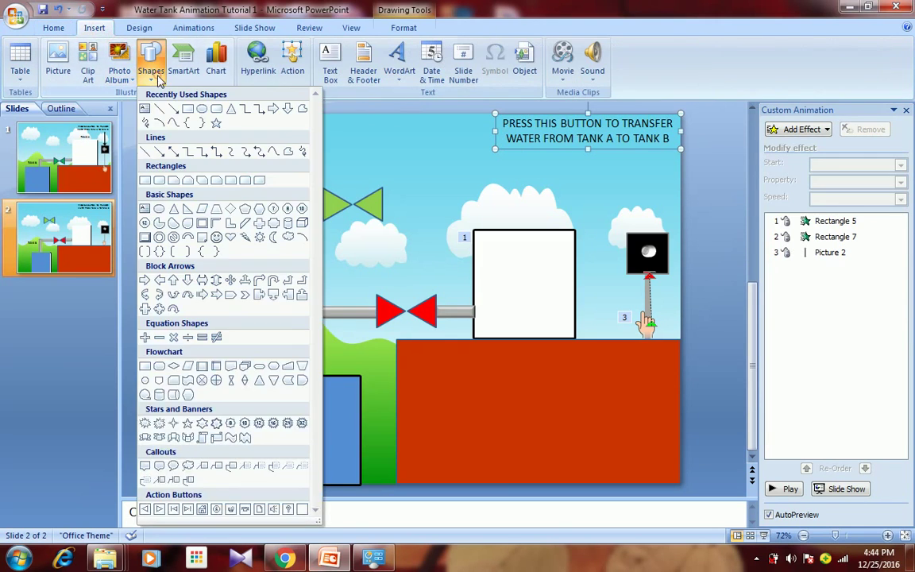
pyautogui.click(170, 110)
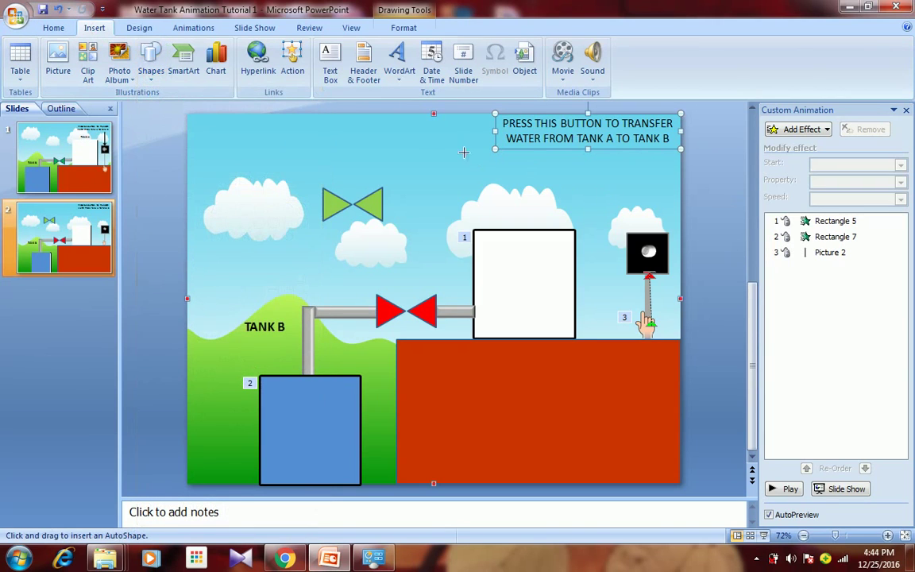
pyautogui.moveTo(424, 150)
pyautogui.mouseDown()
pyautogui.moveTo(426, 239)
pyautogui.moveTo(426, 216)
pyautogui.mouseUp()
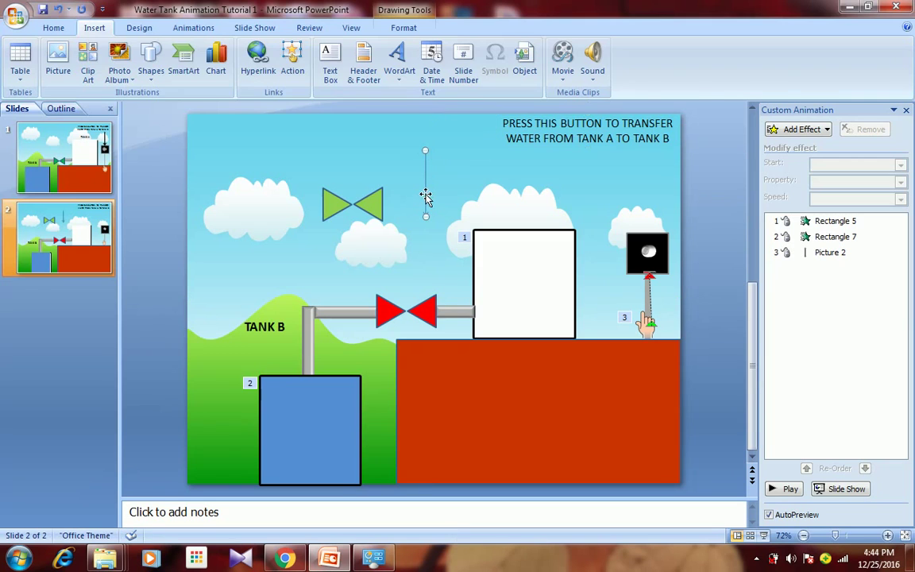
pyautogui.click(365, 64)
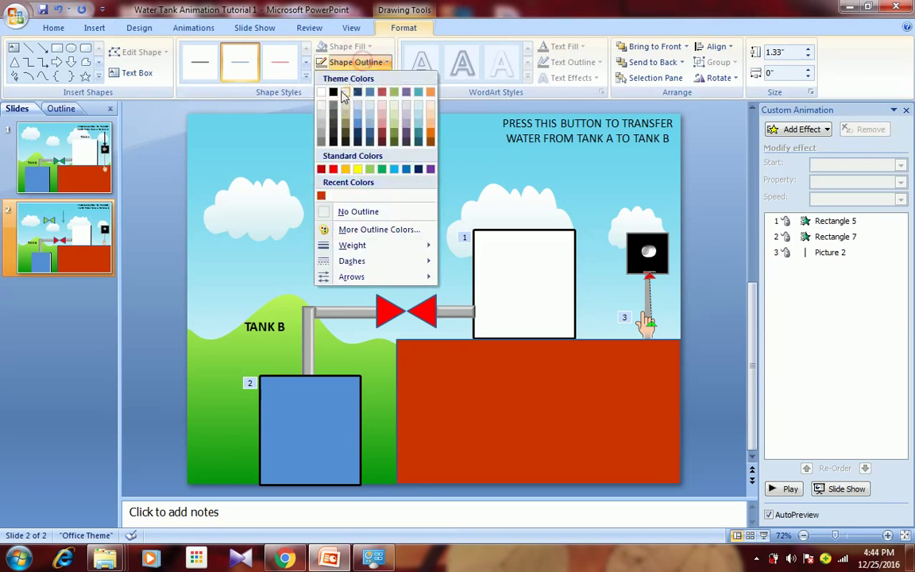
pyautogui.click(419, 170)
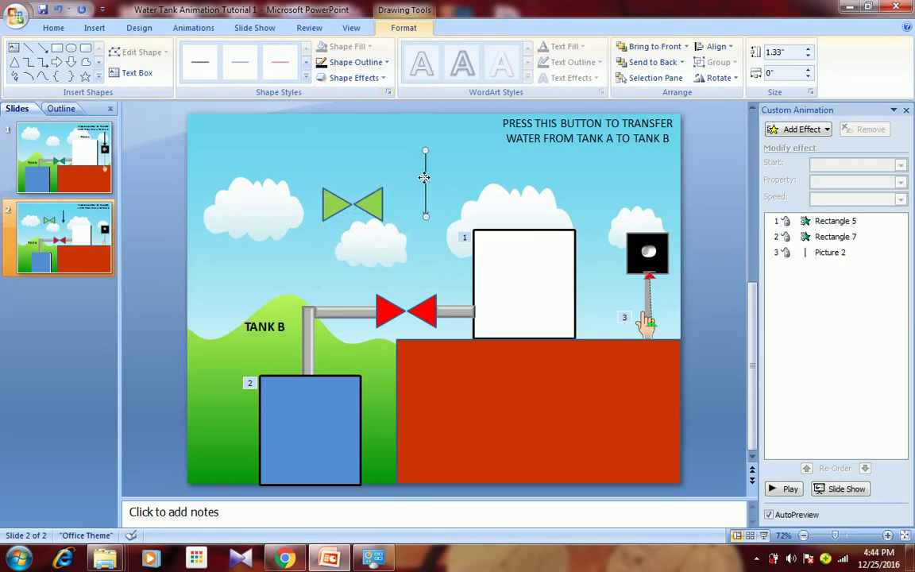
# Step: Set the arrow's line width to 2 pt and move it just above the black button
pyautogui.rightClick(425, 178)
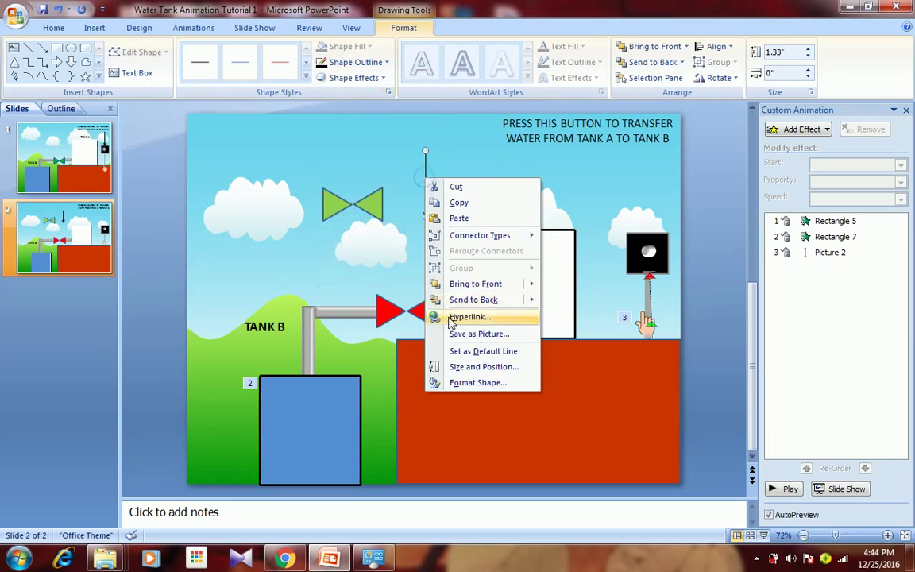
pyautogui.click(482, 384)
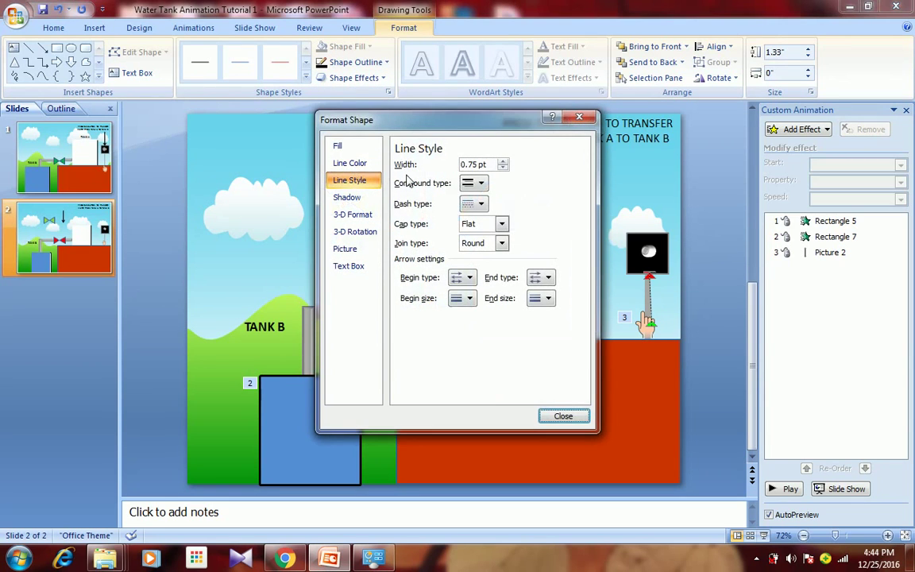
pyautogui.moveTo(474, 166); pyautogui.dragTo(430, 163)
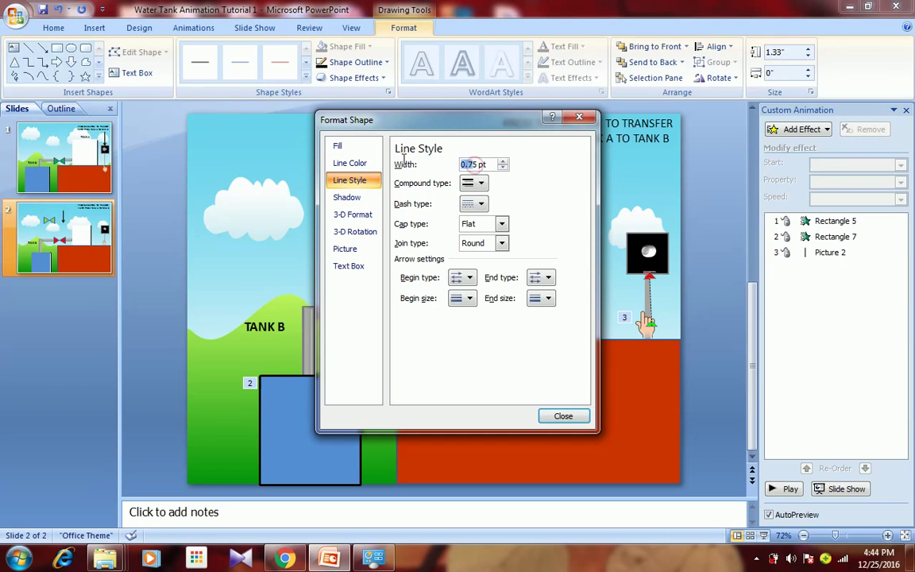
pyautogui.press('BackSpace')
pyautogui.write('2')
pyautogui.press('Return')
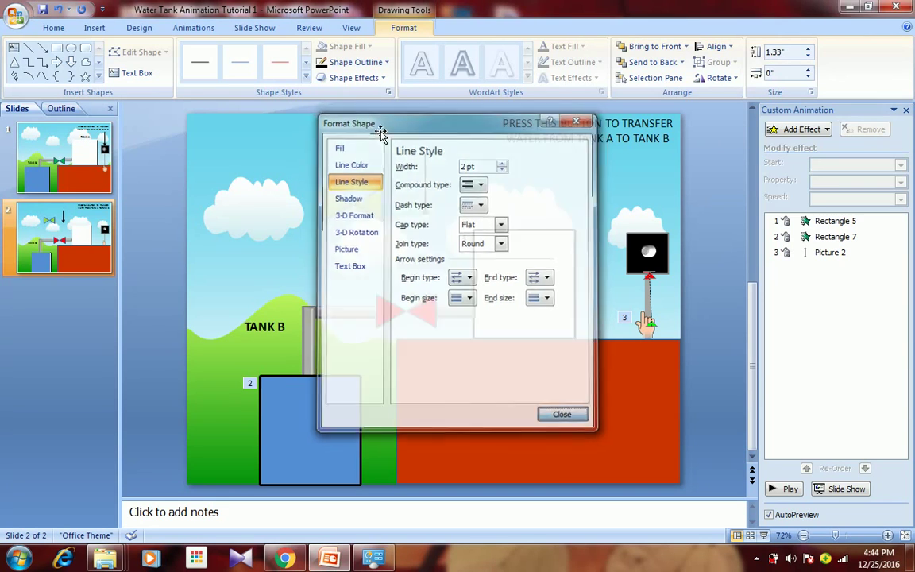
pyautogui.moveTo(426, 180); pyautogui.dragTo(644, 177)
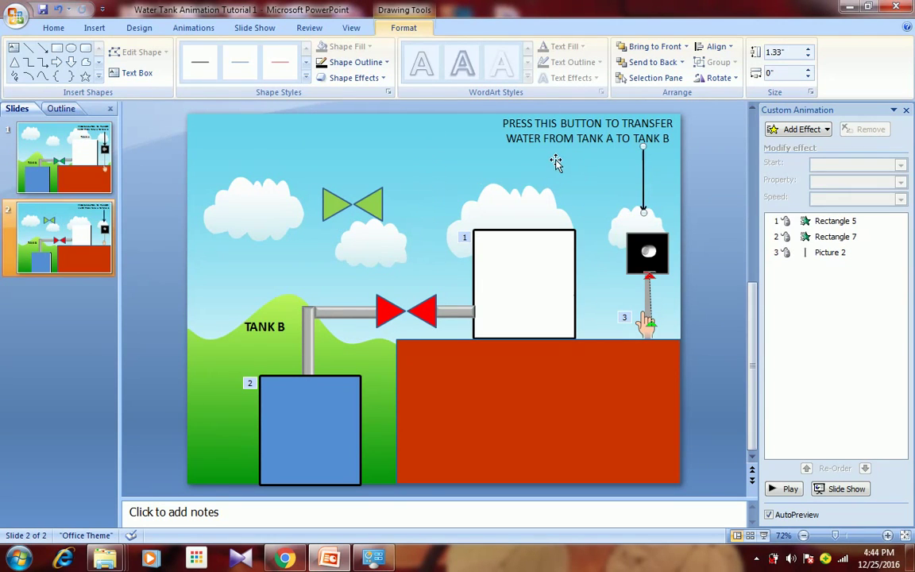
pyautogui.click(555, 159)
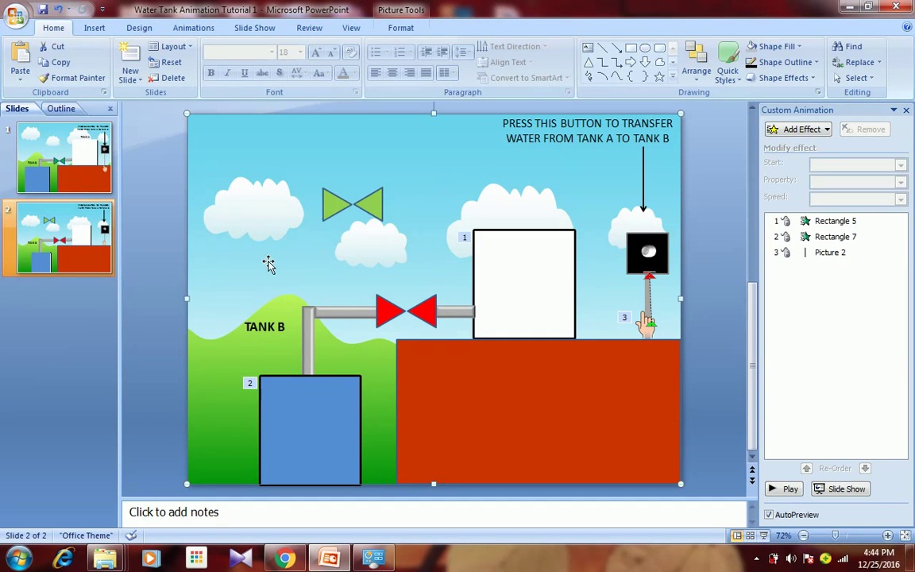
# Step: Try moving the TANK B label above the white tank, then undo it
pyautogui.click(253, 332)
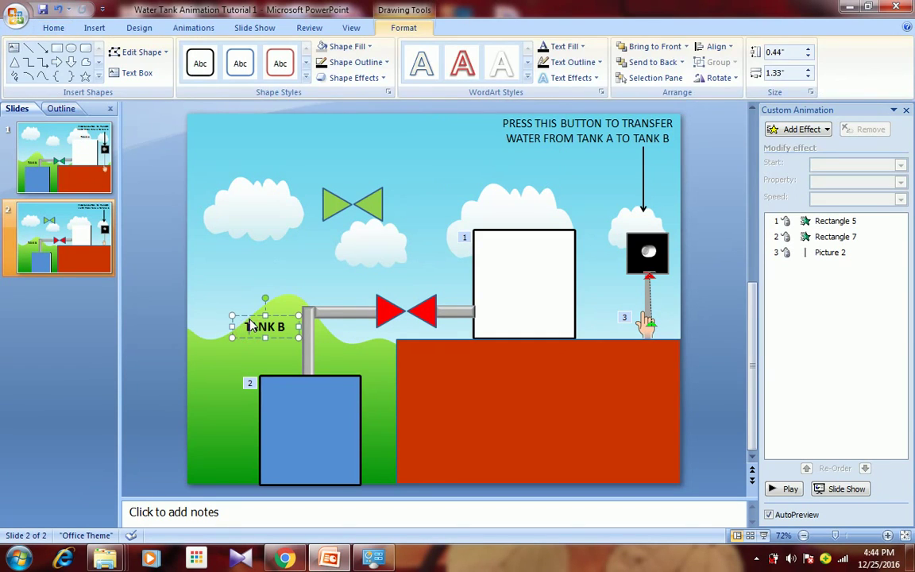
pyautogui.moveTo(251, 323); pyautogui.dragTo(507, 199)
pyautogui.hotkey('ctrl', 'z')
pyautogui.click(545, 211)
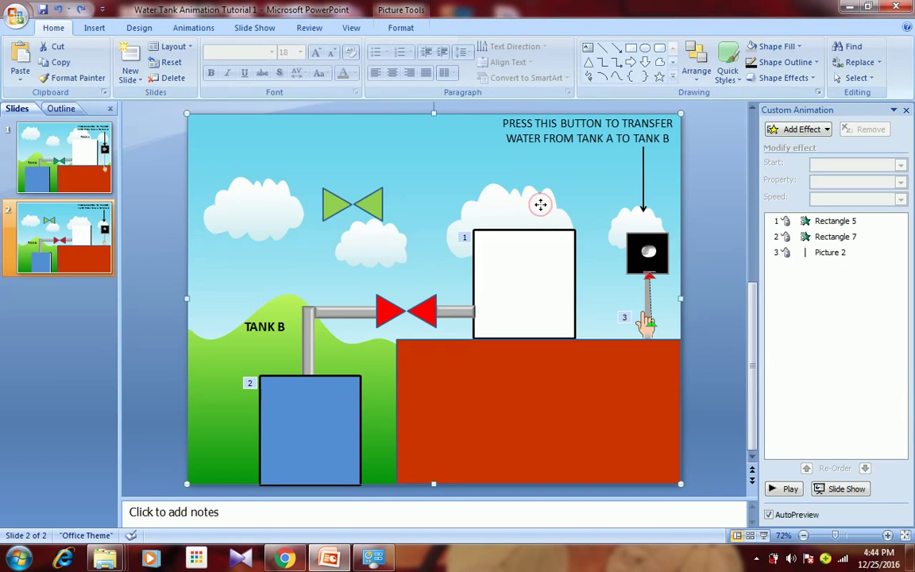
pyautogui.press('Tab')
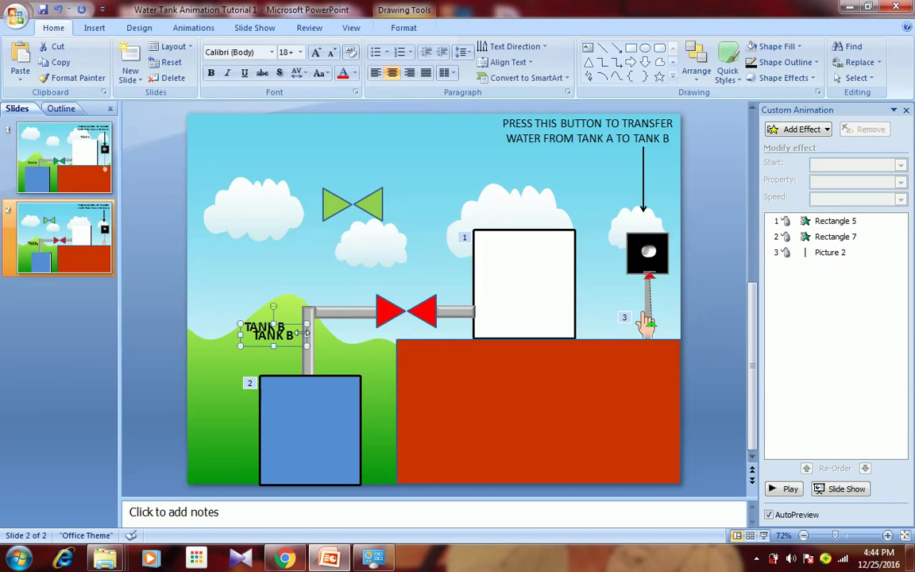
# Step: Copy the TANK B label above the white tank and change it to read TANK A
pyautogui.moveTo(271, 301); pyautogui.dragTo(548, 198)
pyautogui.hotkey('ctrl', 'z')
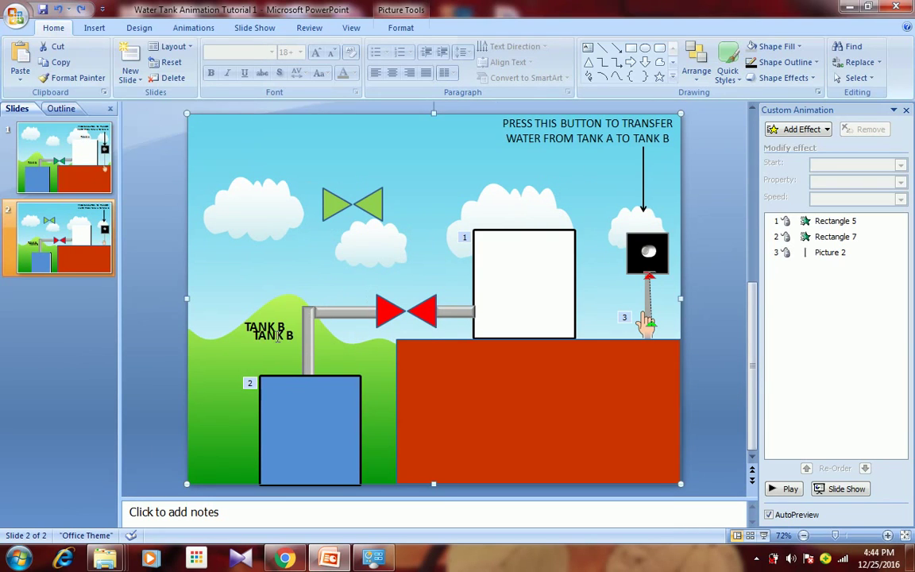
pyautogui.click(288, 328)
pyautogui.moveTo(294, 328); pyautogui.dragTo(548, 200)
pyautogui.click(546, 208)
pyautogui.press('BackSpace')
pyautogui.write('A')
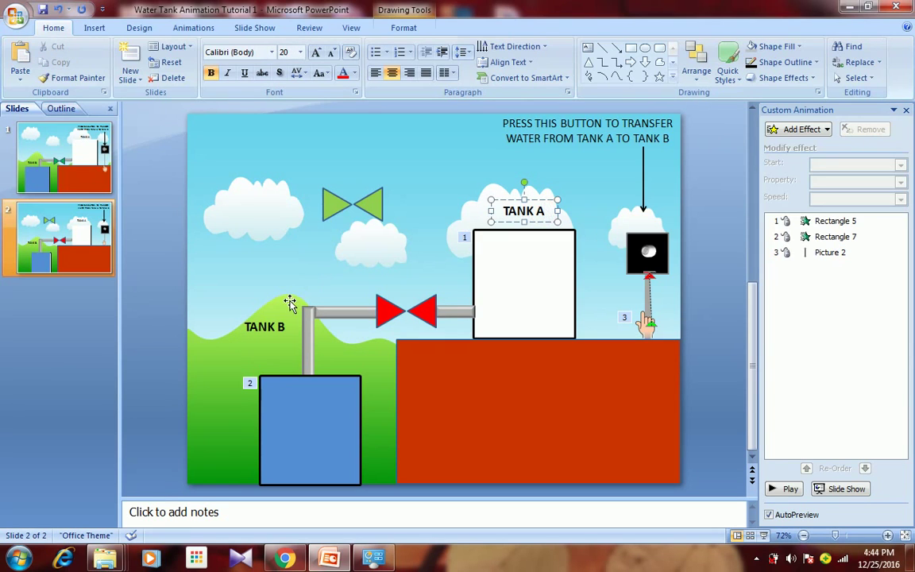
# Step: Move the original TANK B label down to sit just above the blue tank
pyautogui.click(282, 327)
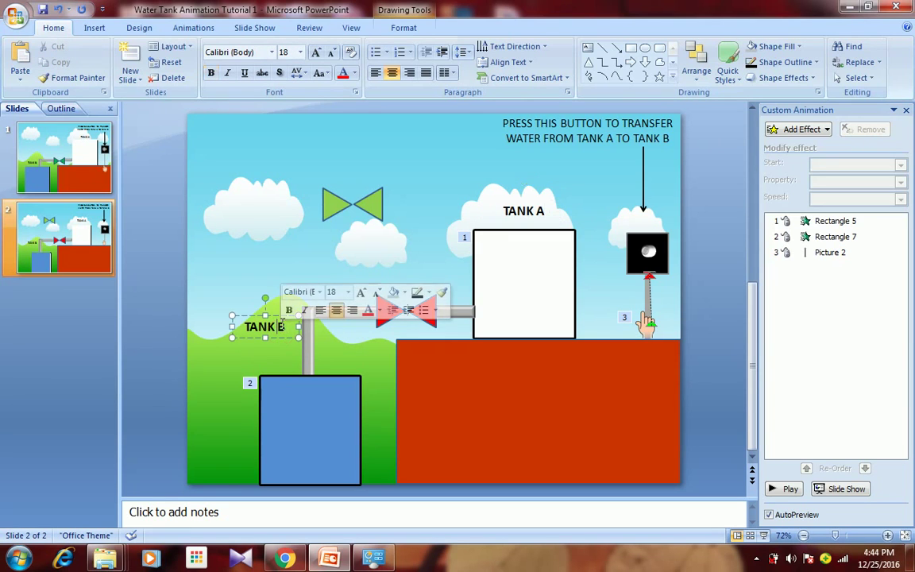
pyautogui.moveTo(279, 317); pyautogui.dragTo(280, 351)
pyautogui.click(171, 261)
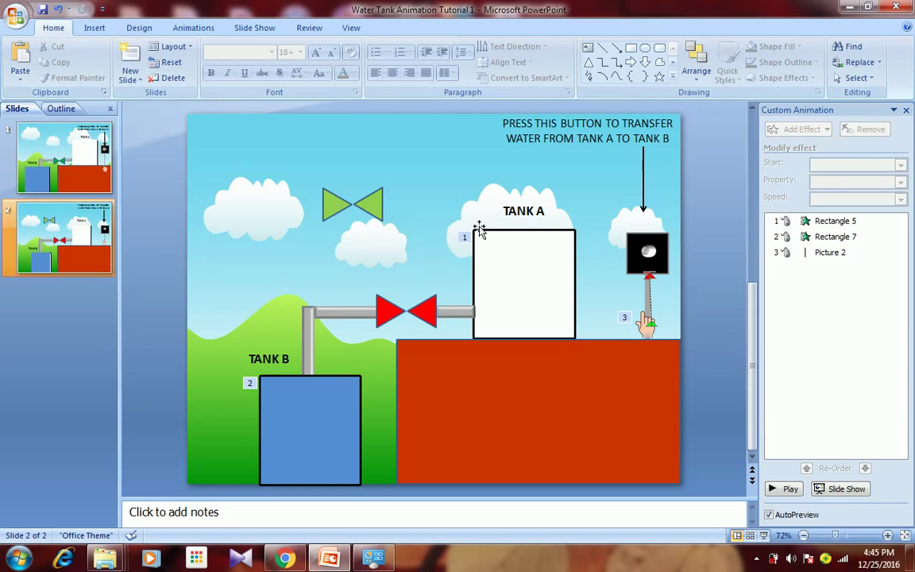
pyautogui.click(521, 118)
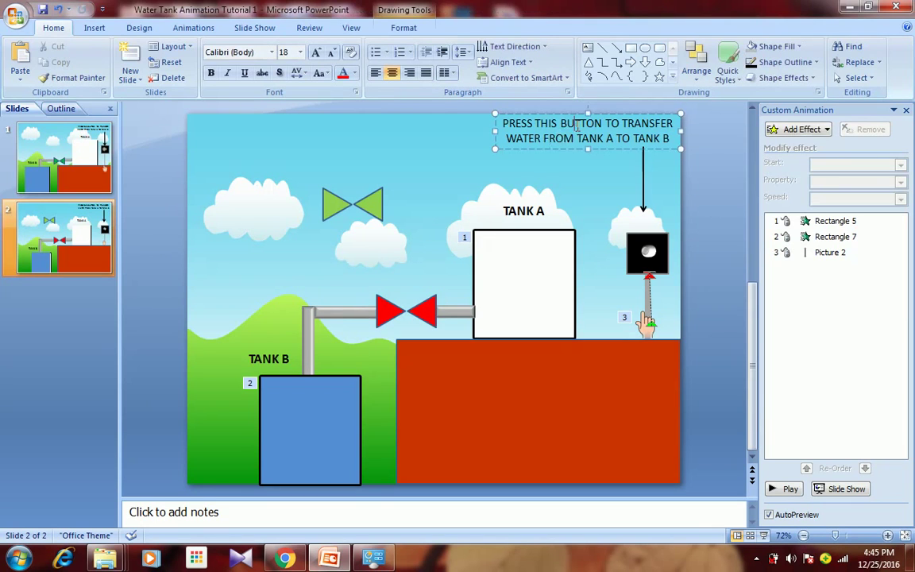
# Step: Group the instruction text box with its arrow
pyautogui.keyDown('shift'); pyautogui.click(644, 182); pyautogui.keyUp('shift')
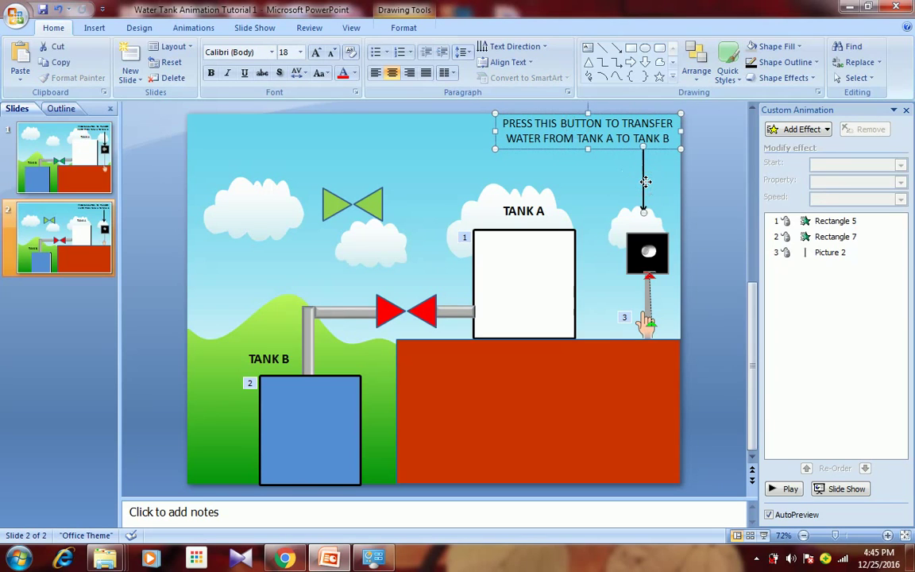
pyautogui.rightClick(646, 182)
pyautogui.moveTo(682, 240)
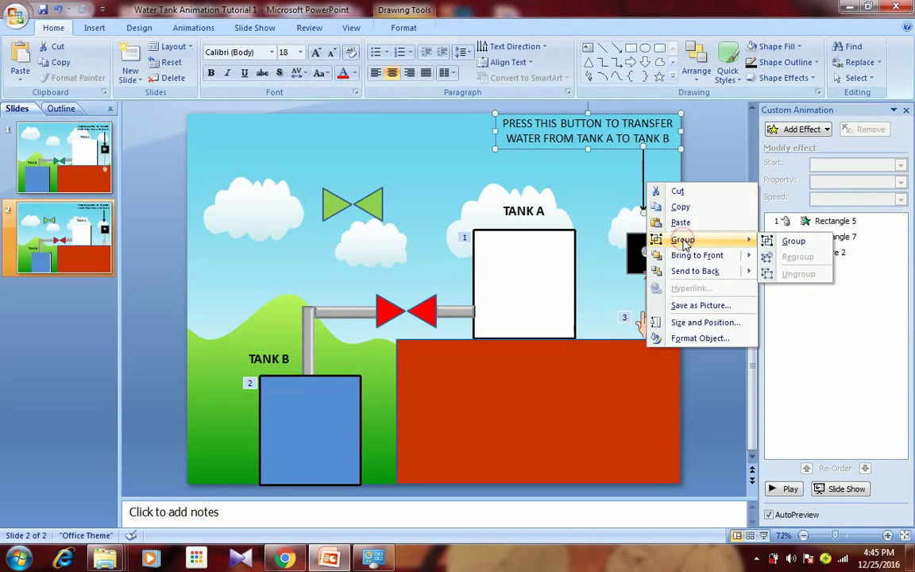
pyautogui.click(789, 241)
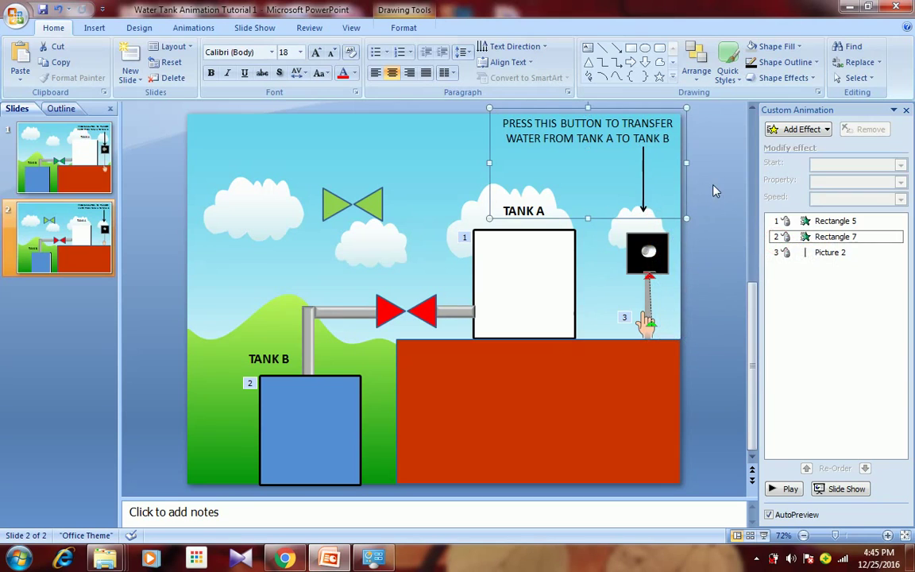
# Step: Give the group an Appear entrance and move it to the top of the animation list
pyautogui.click(801, 129)
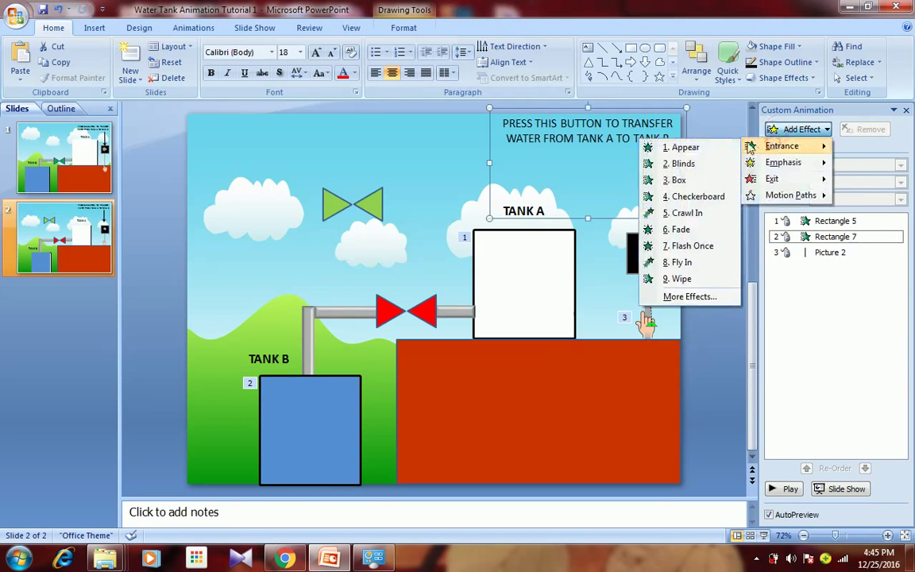
pyautogui.click(727, 147)
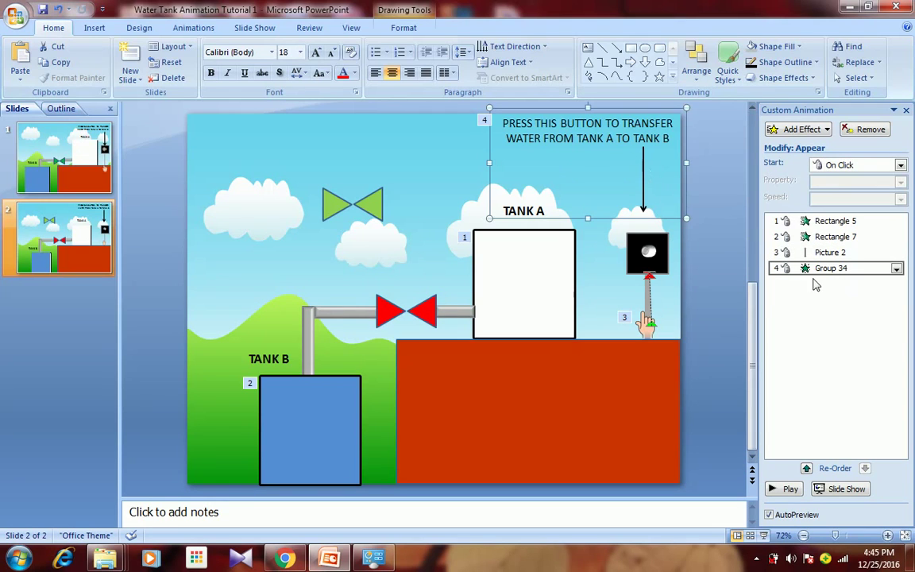
pyautogui.moveTo(819, 268); pyautogui.dragTo(814, 213)
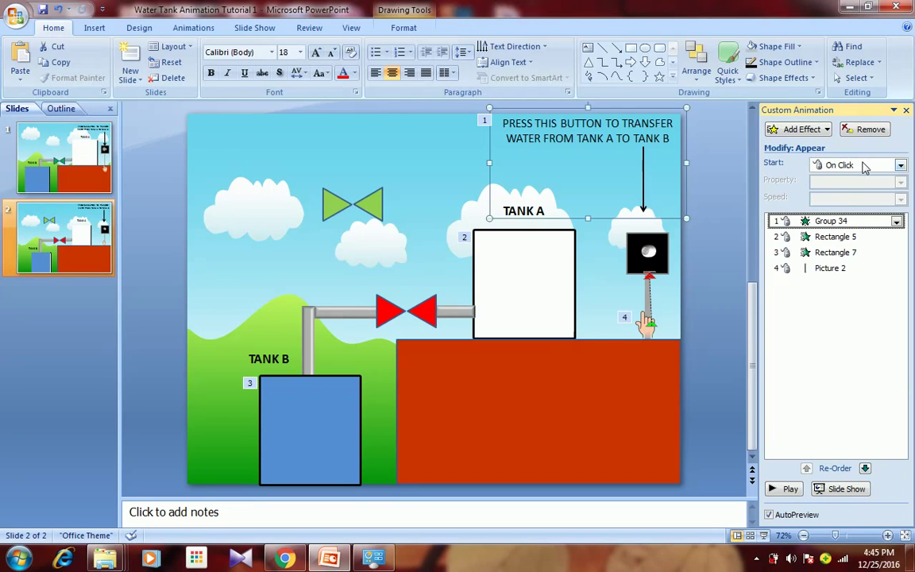
pyautogui.click(649, 333)
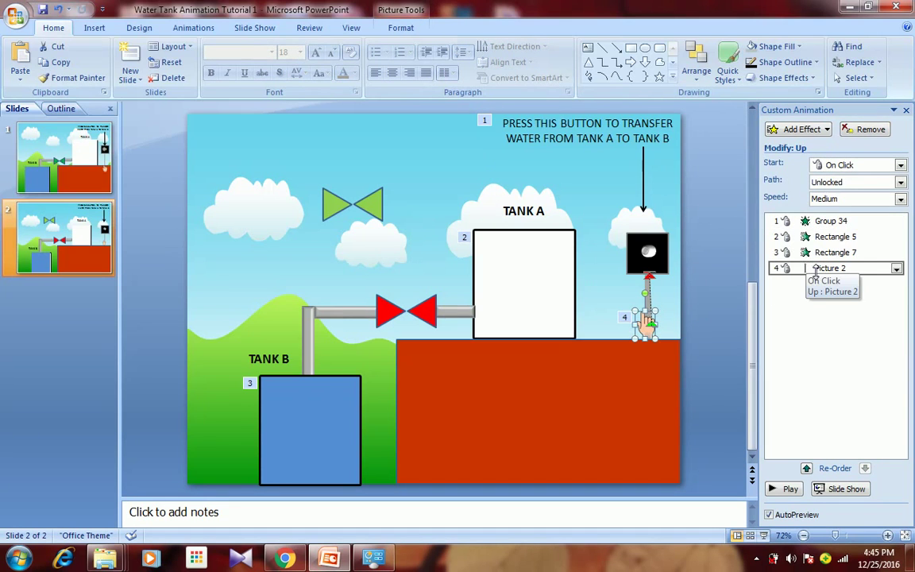
# Step: Move the hand animation to second place and give the black push button a Flash Bulb emphasis
pyautogui.moveTo(816, 270); pyautogui.dragTo(817, 239)
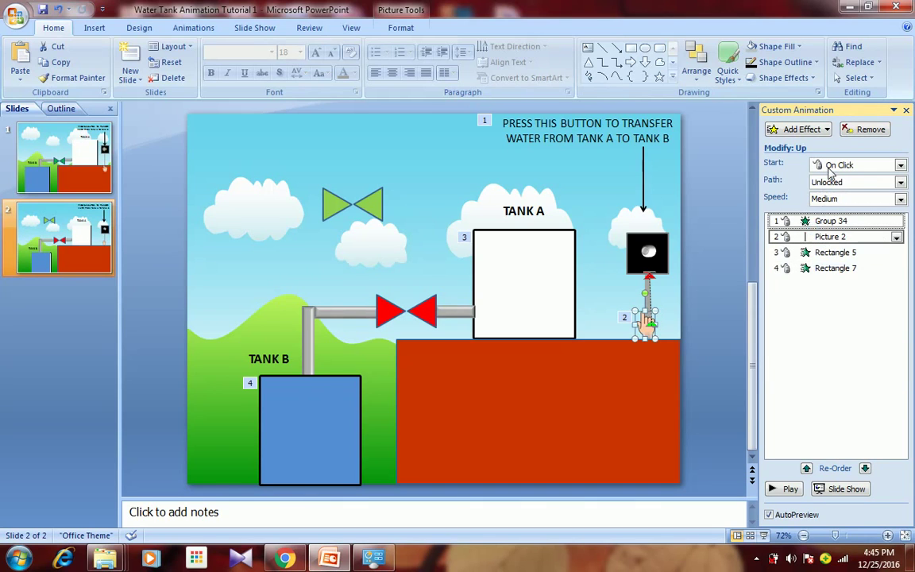
pyautogui.click(649, 253)
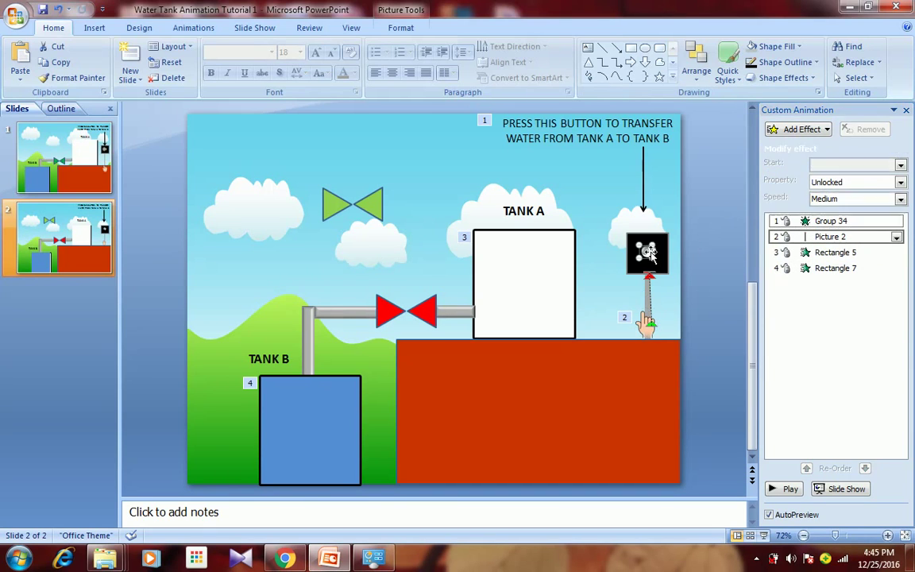
pyautogui.click(794, 135)
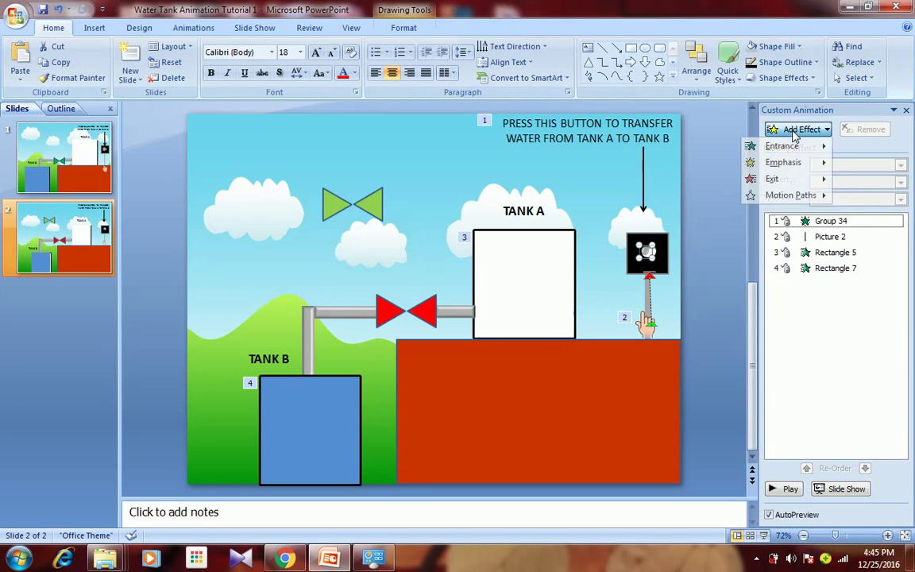
pyautogui.moveTo(784, 164)
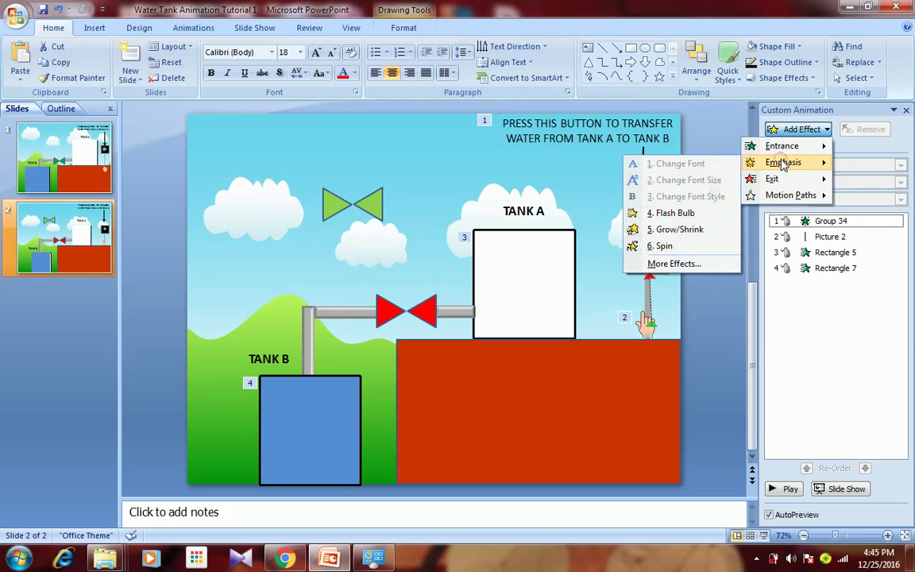
pyautogui.click(673, 213)
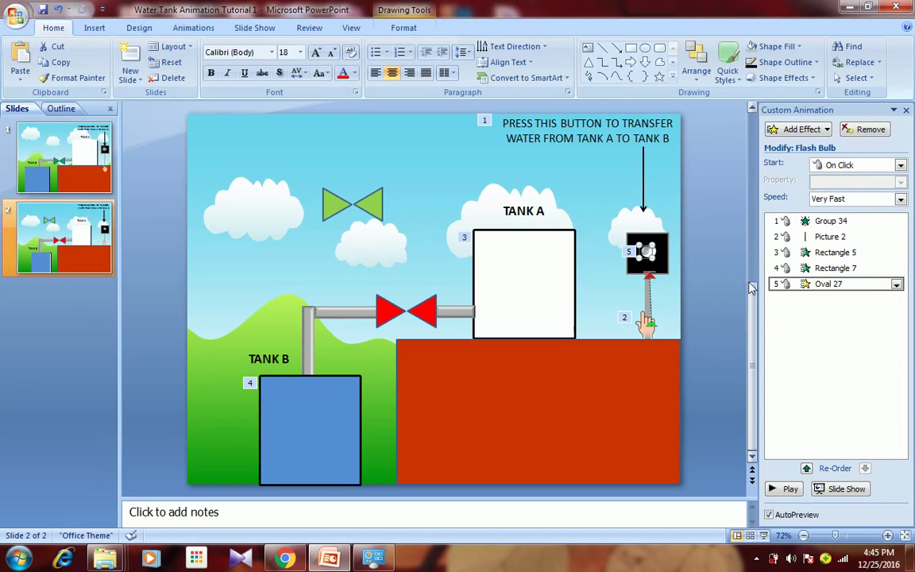
# Step: Place the button flash right after the hand animation, starting After Previous
pyautogui.moveTo(805, 284); pyautogui.dragTo(809, 254)
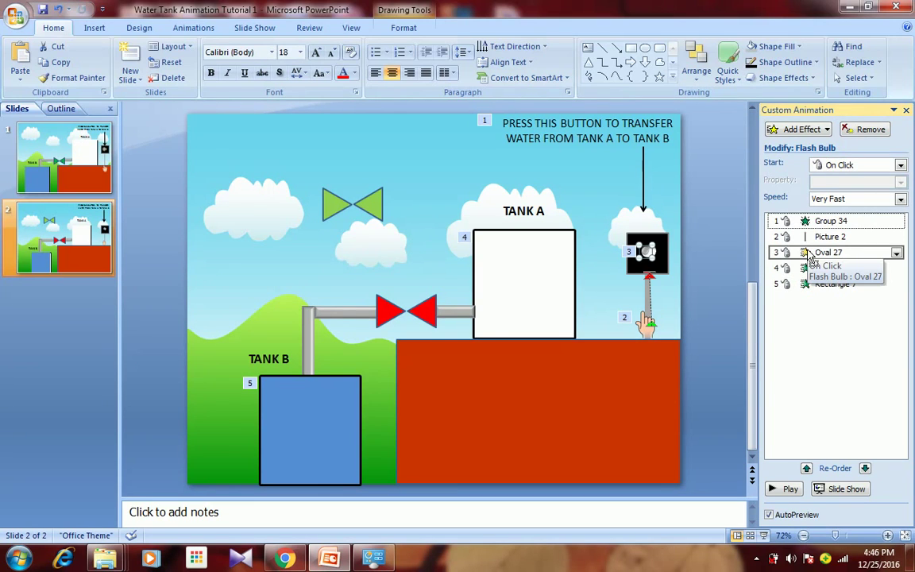
pyautogui.click(863, 166)
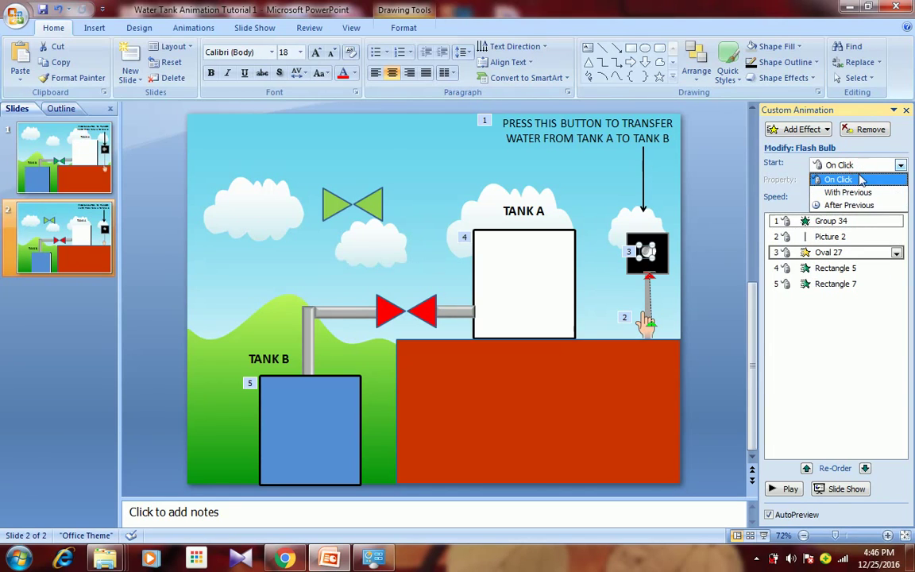
pyautogui.click(851, 206)
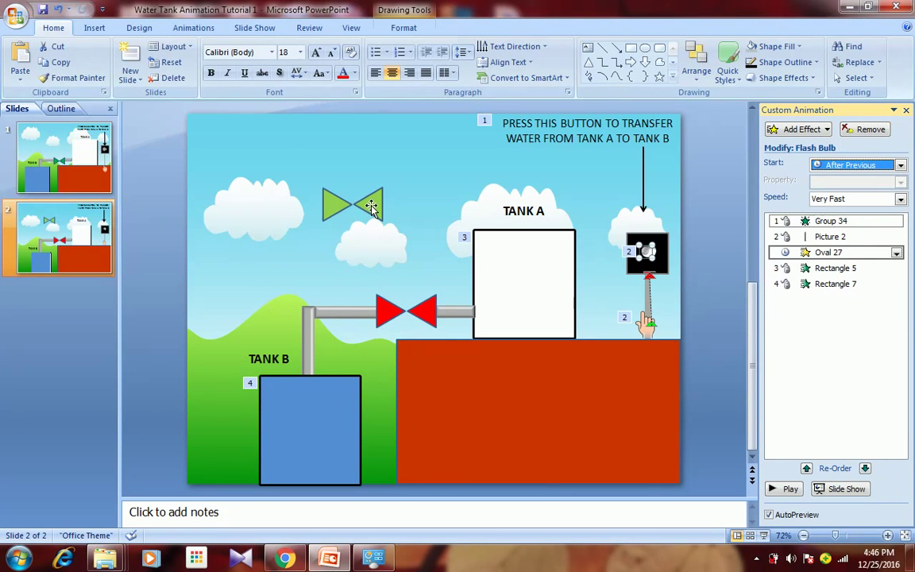
# Step: Give the green valve a Fade entrance effect
pyautogui.click(369, 207)
pyautogui.click(787, 129)
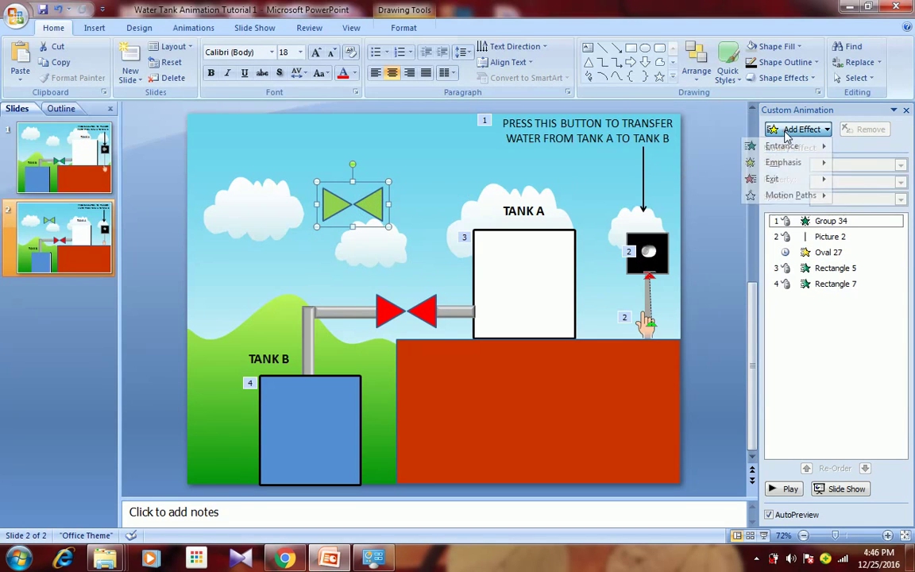
pyautogui.moveTo(777, 148)
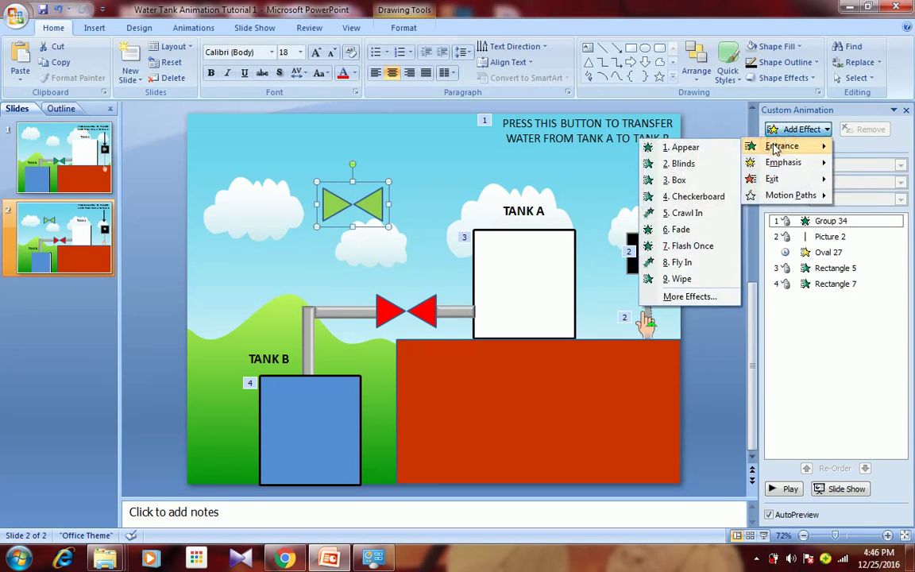
pyautogui.click(690, 230)
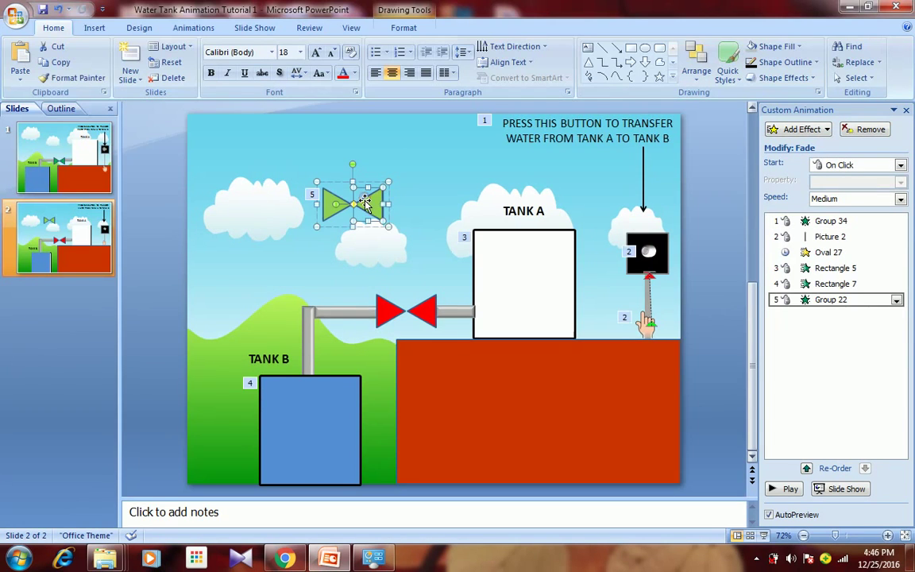
# Step: Position the green valve over the red valve on the pipe
pyautogui.click(363, 204)
pyautogui.click(364, 204)
pyautogui.moveTo(363, 204); pyautogui.dragTo(414, 312)
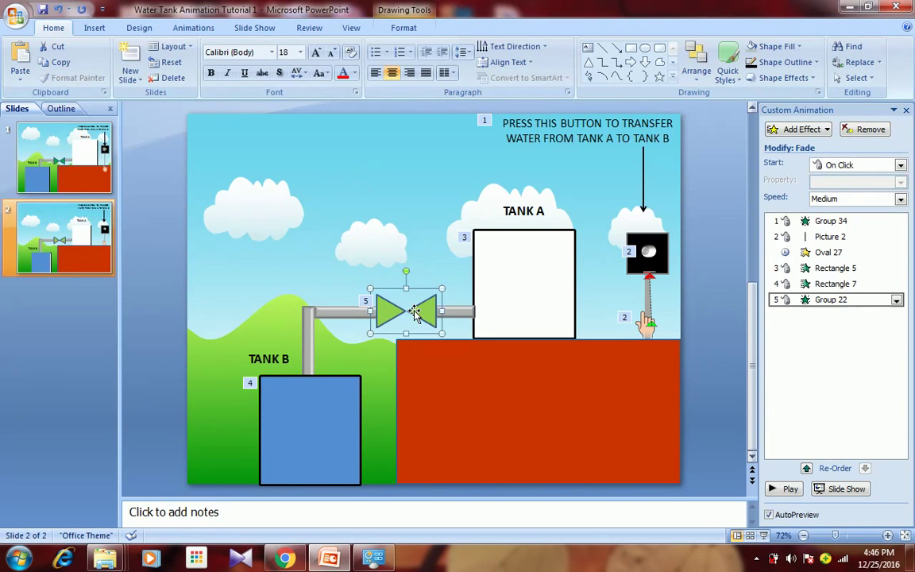
pyautogui.click(429, 225)
pyautogui.click(425, 308)
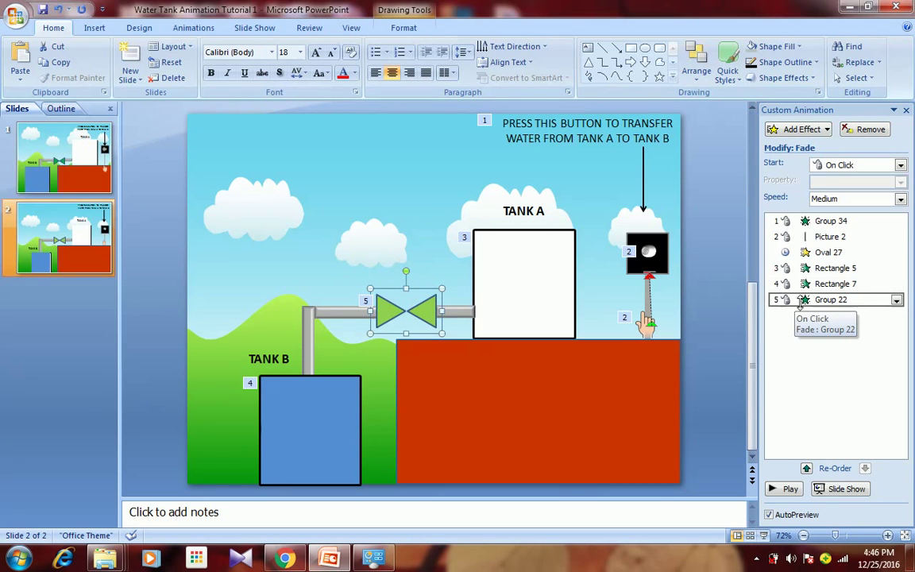
# Step: Move the valve fade right after the button flash and set it to start After Previous
pyautogui.moveTo(792, 302); pyautogui.dragTo(806, 269)
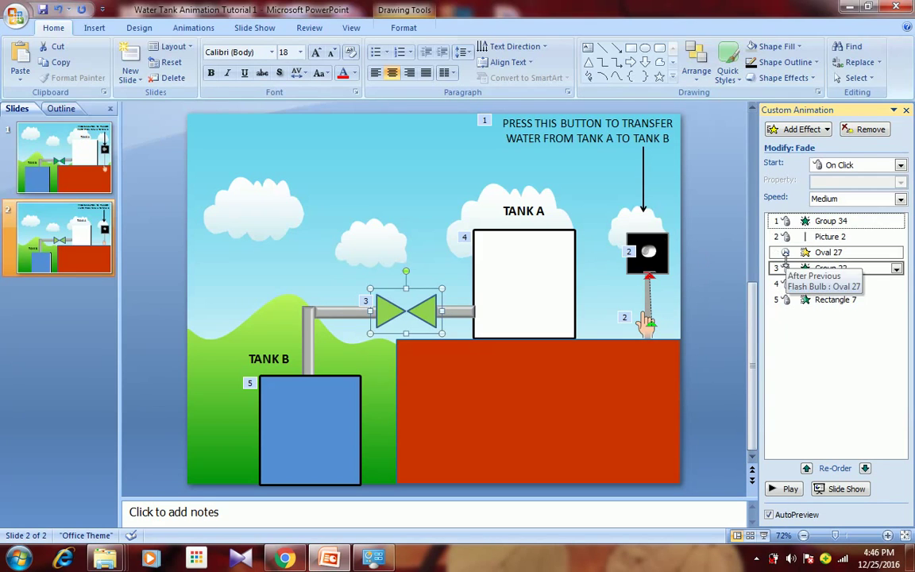
pyautogui.click(785, 254)
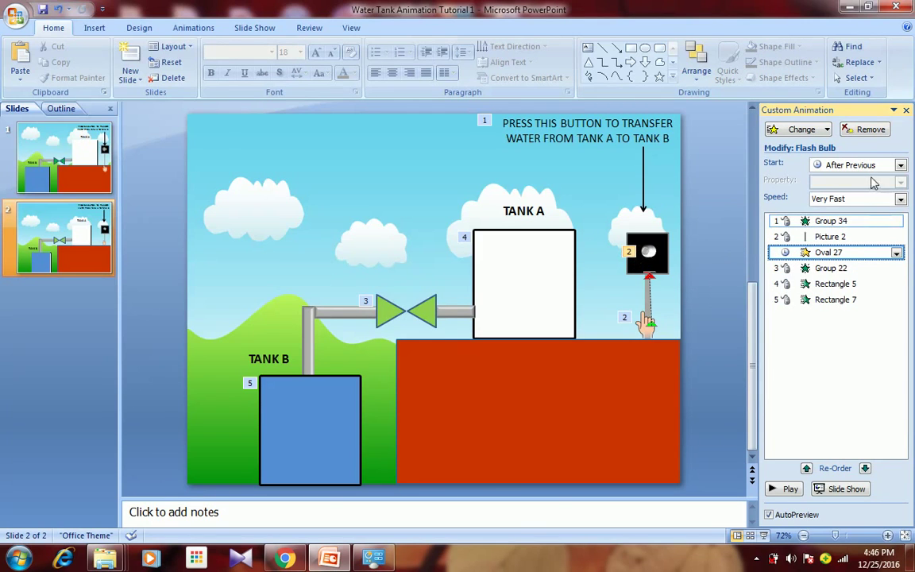
pyautogui.click(825, 270)
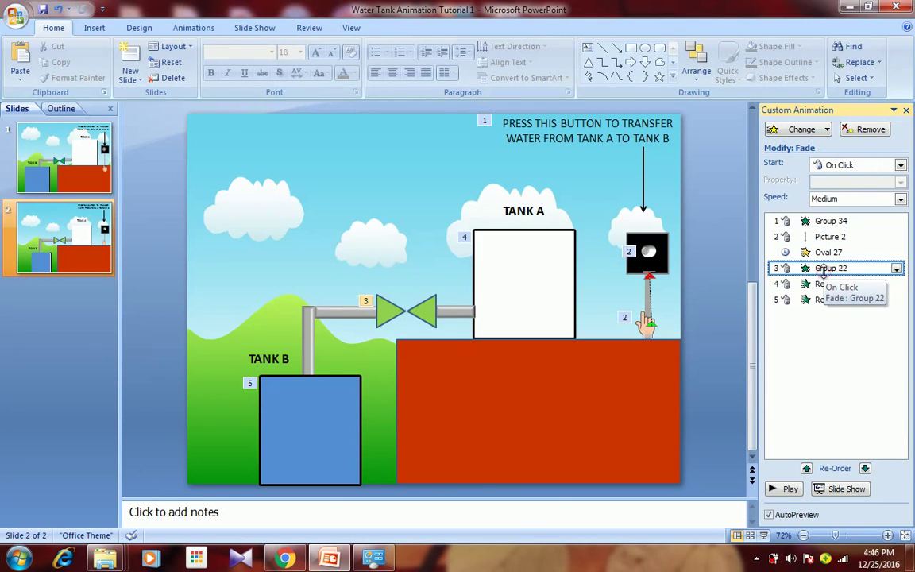
pyautogui.click(855, 165)
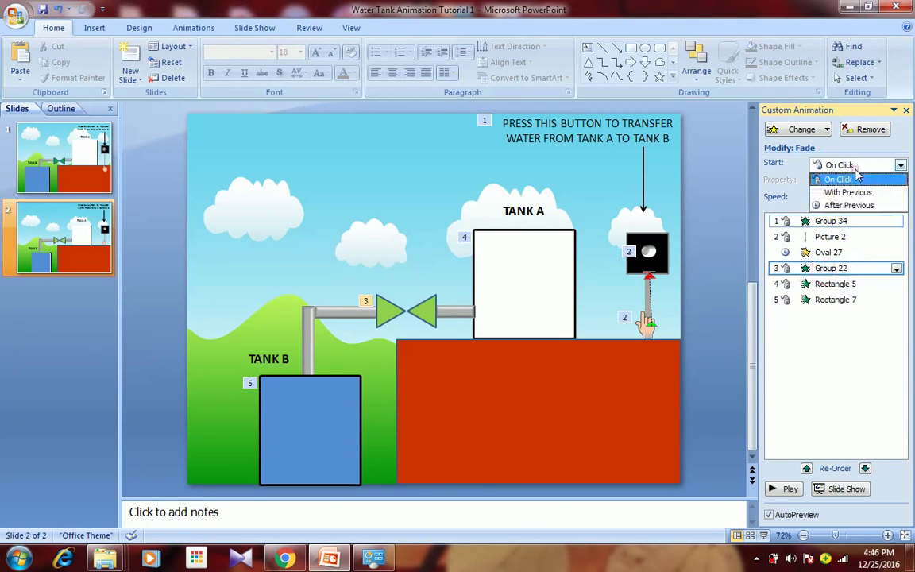
pyautogui.click(846, 208)
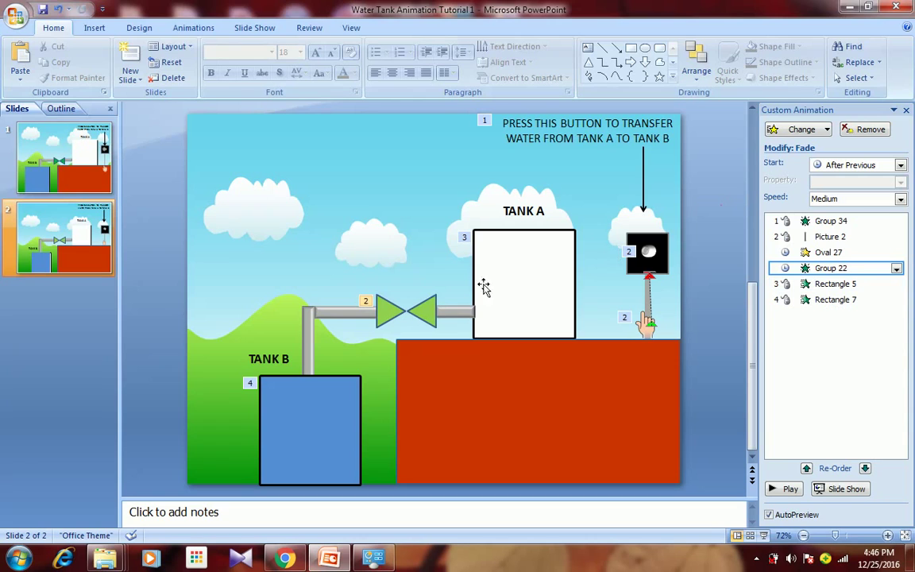
pyautogui.click(512, 303)
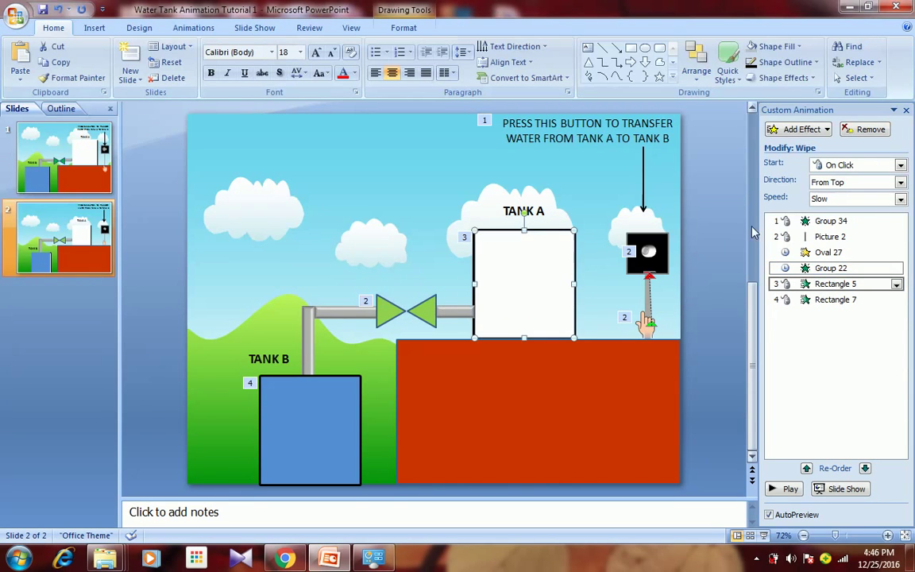
# Step: Set Tank A's wipe to start After Previous
pyautogui.click(854, 167)
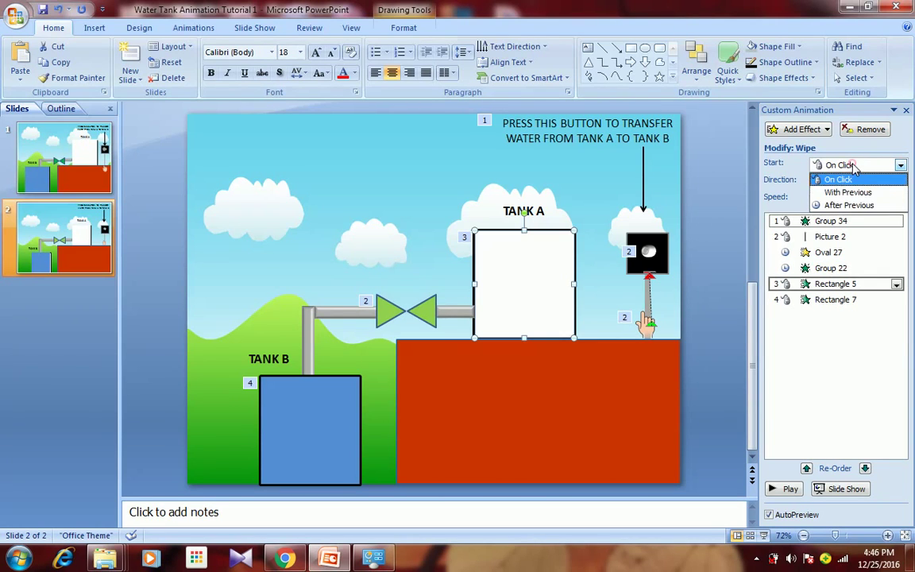
pyautogui.click(849, 205)
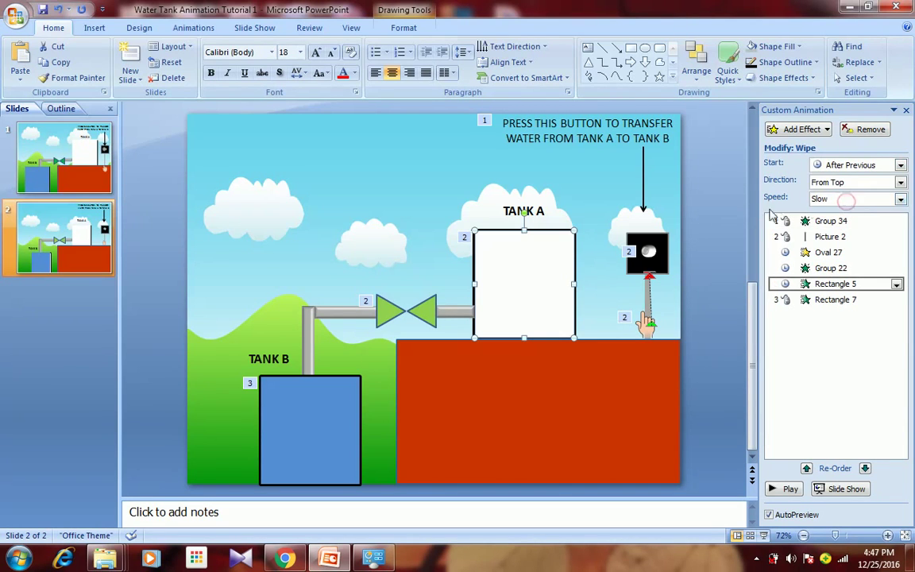
pyautogui.click(715, 220)
# Step: Set Tank B's wipe to start With Previous, then run the slide show to test it
pyautogui.click(344, 418)
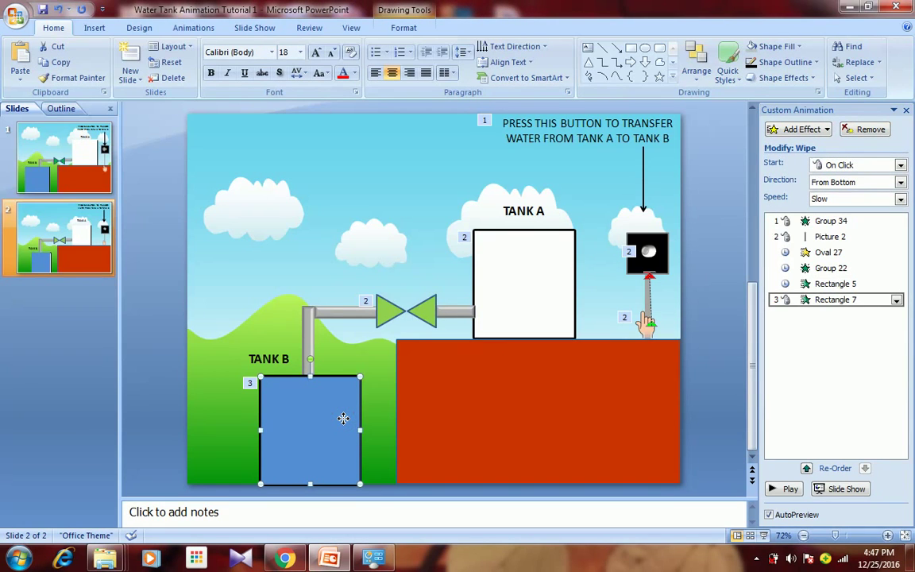
pyautogui.click(847, 166)
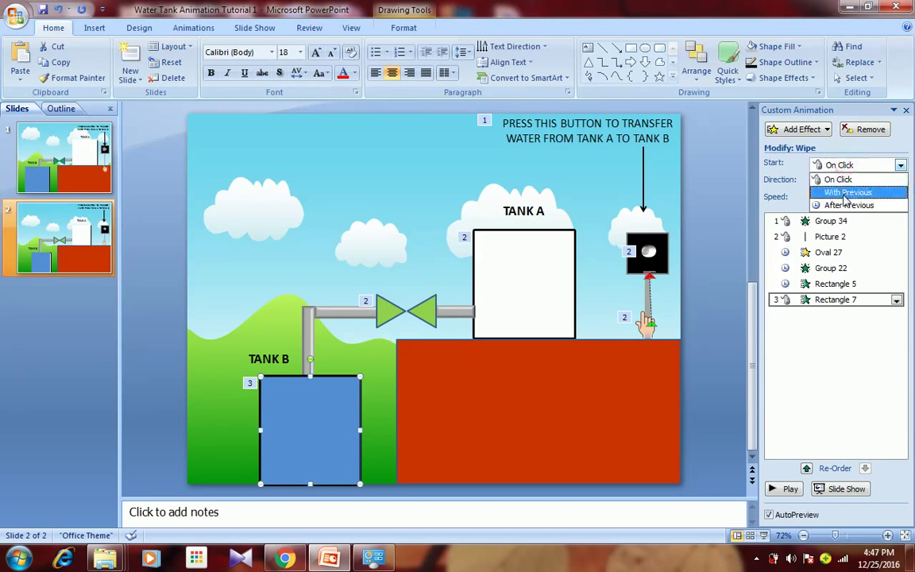
pyautogui.click(847, 193)
pyautogui.click(740, 198)
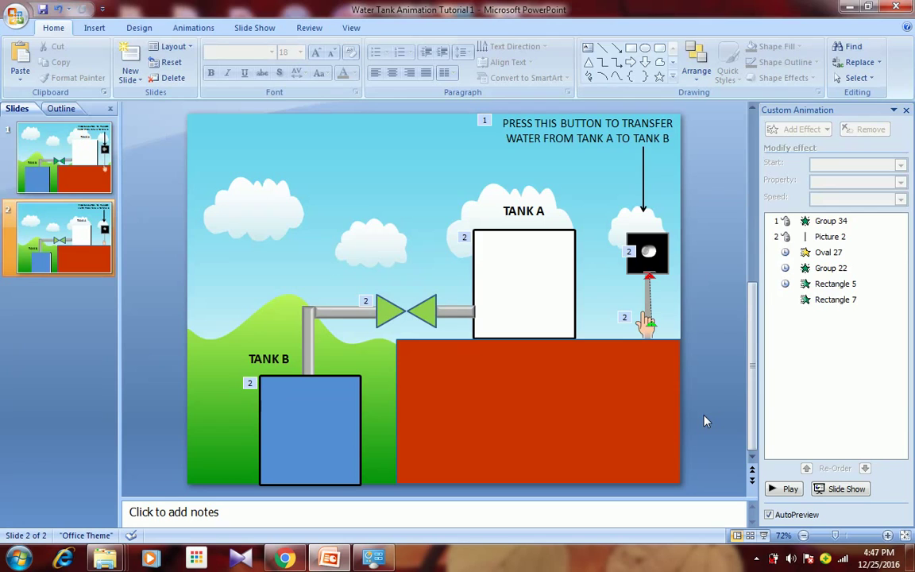
pyautogui.click(763, 535)
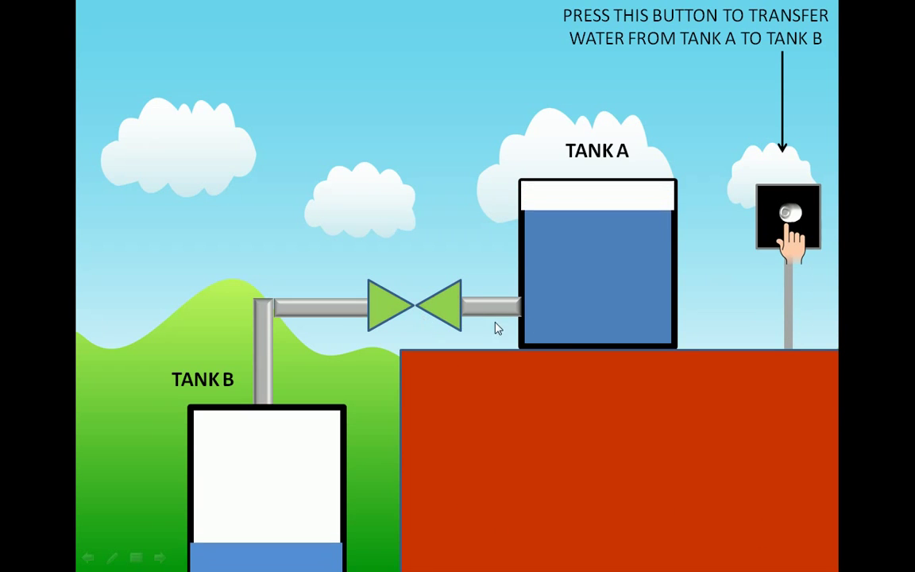
pyautogui.click(378, 436)
pyautogui.click(378, 436)
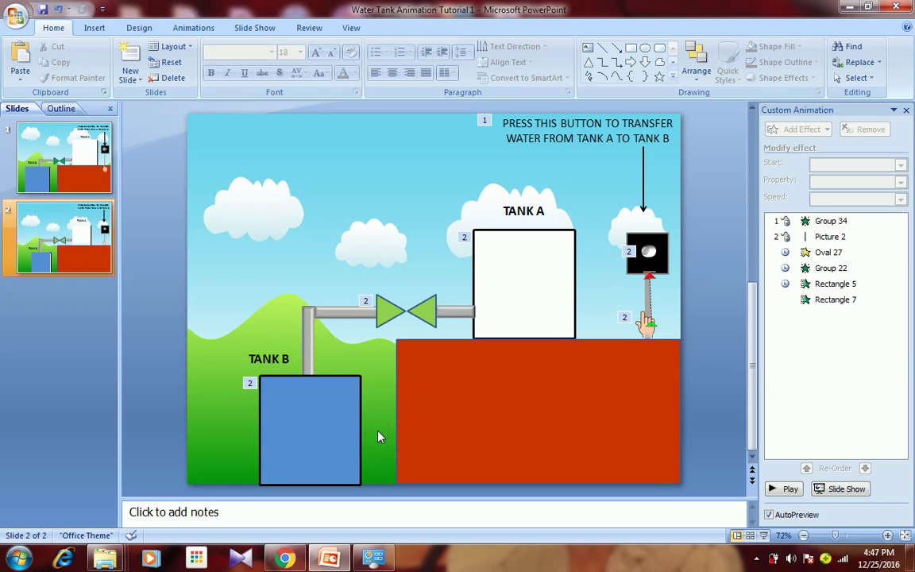